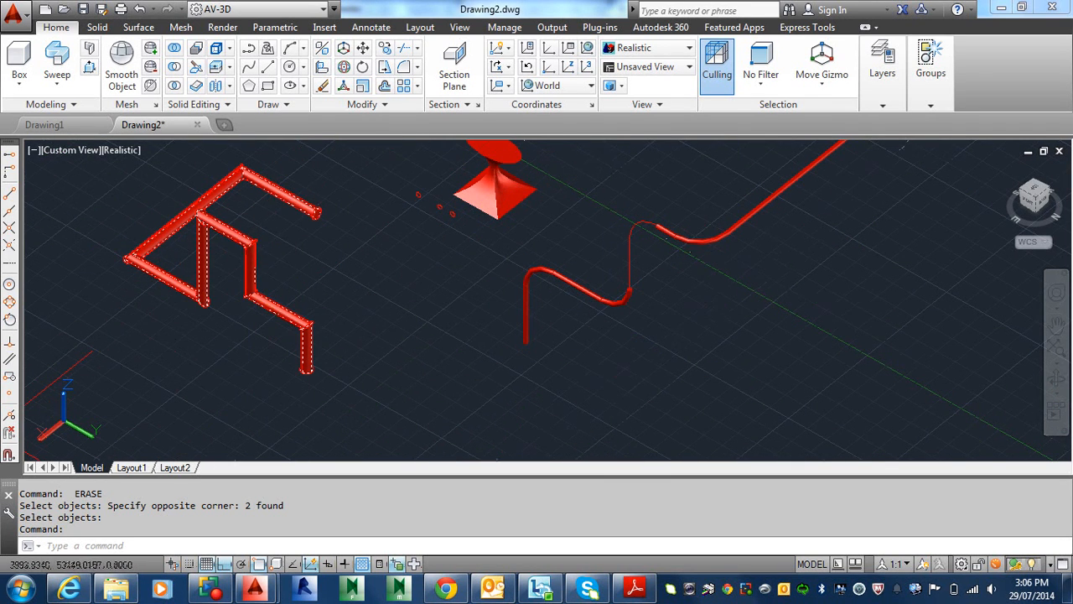
# - Examine the swept pipe run, its unswept vertical line and upper bend, and the open end of the adjoining straight pipe segment
pyautogui.scroll(3, 610, 305)
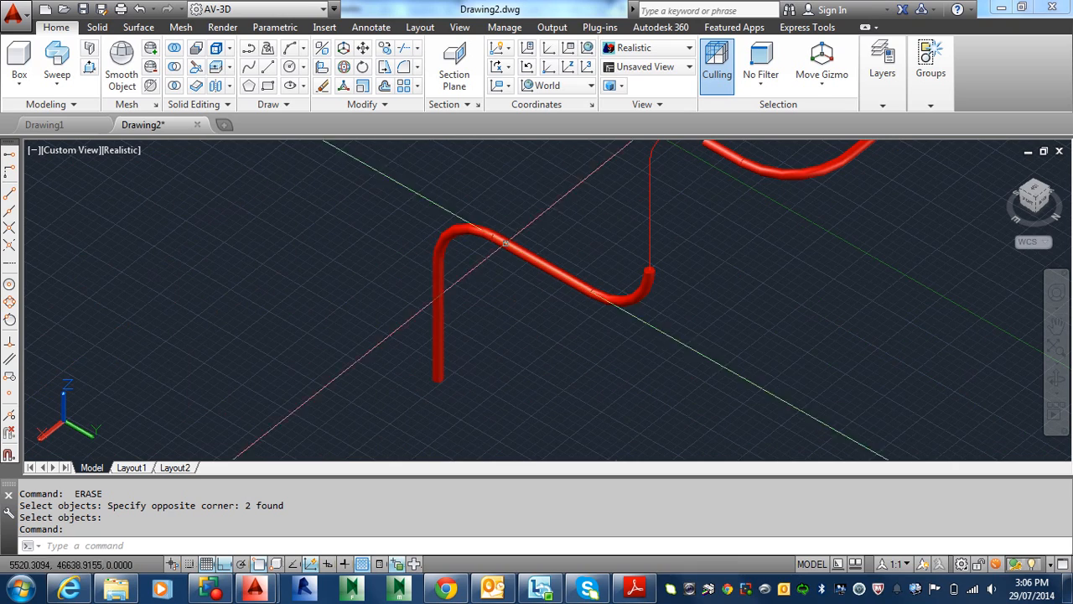
pyautogui.scroll(5, 646, 372)
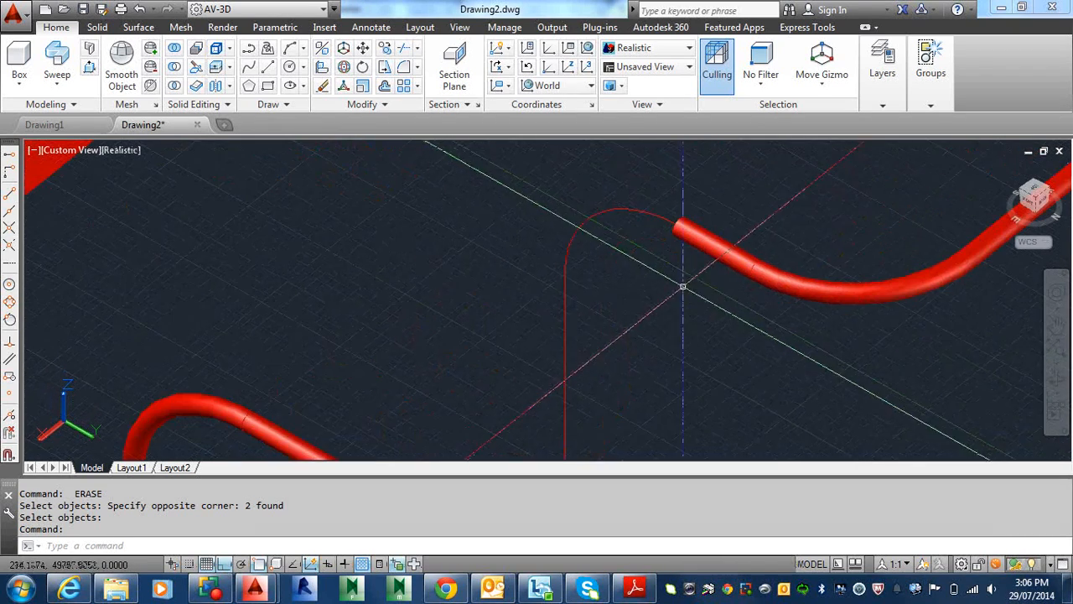
pyautogui.scroll(2, 682, 286)
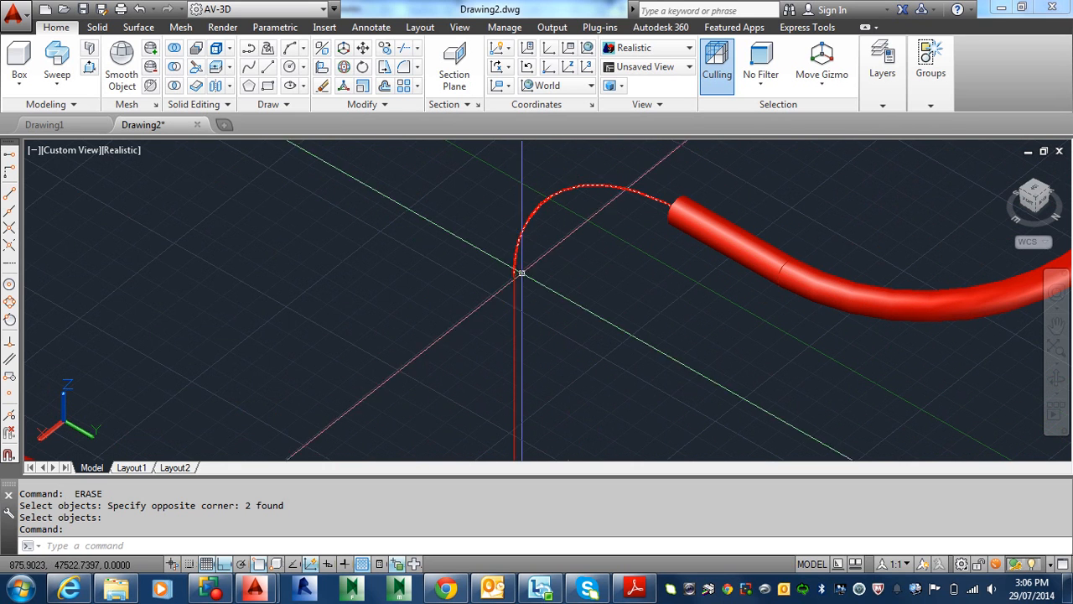
pyautogui.scroll(-6, 521, 272)
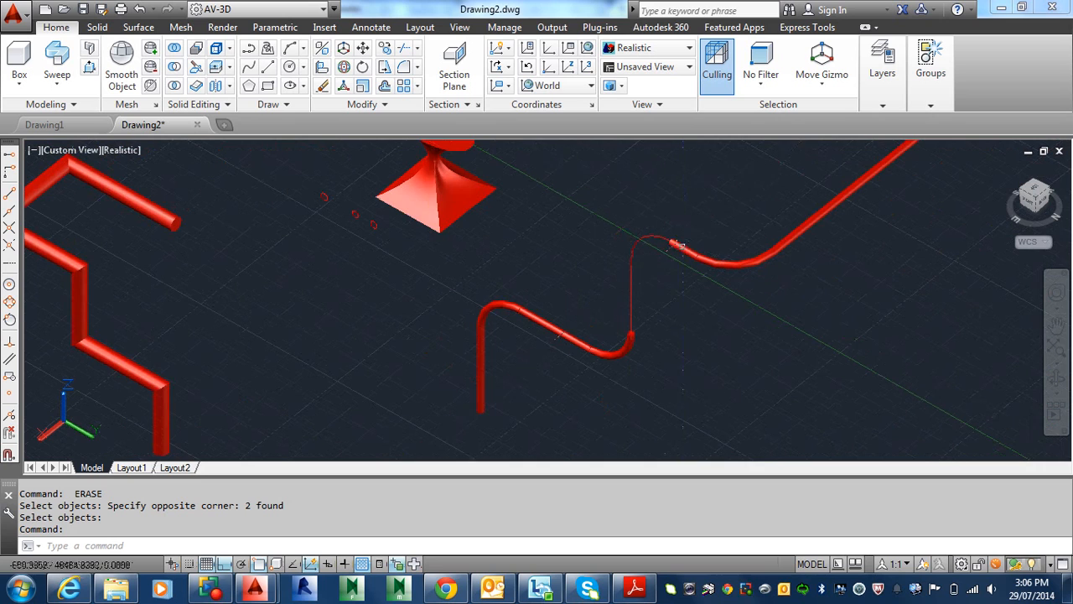
pyautogui.scroll(4, 679, 246)
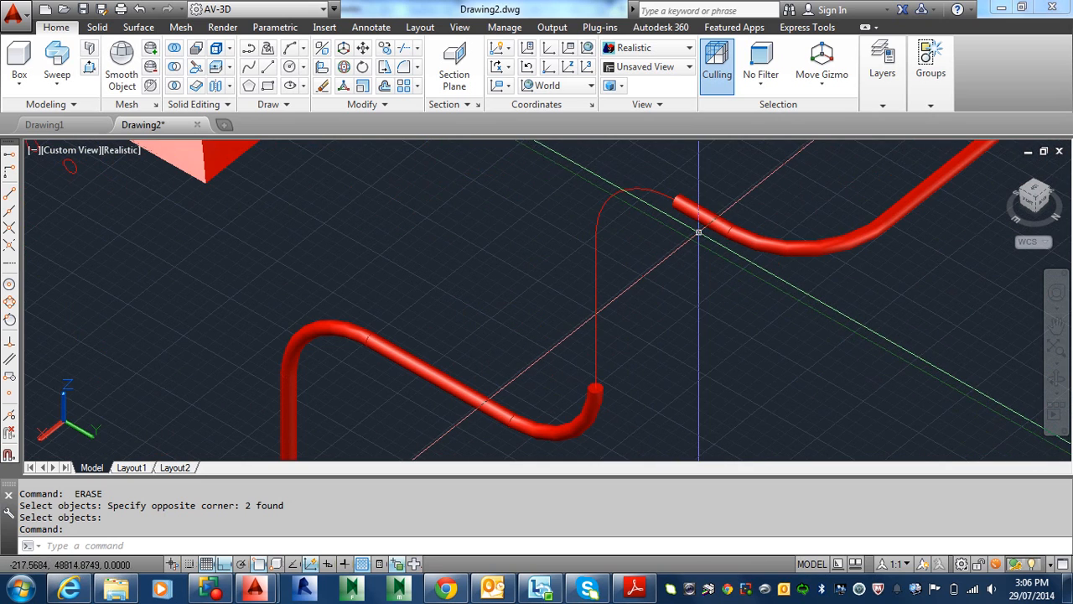
pyautogui.press('Escape')
pyautogui.click(696, 228)
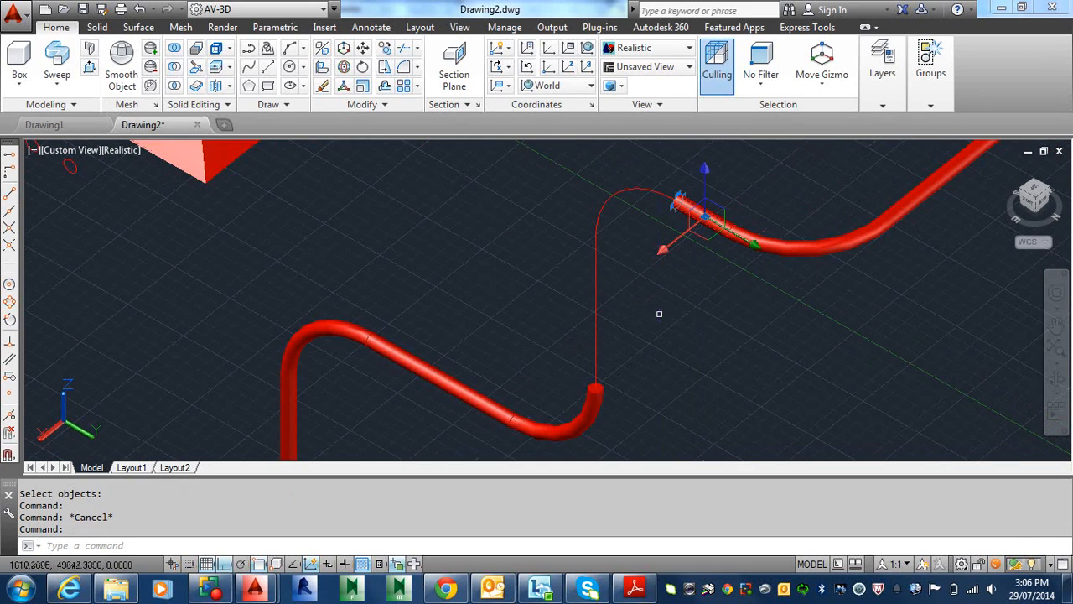
pyautogui.press('Escape')
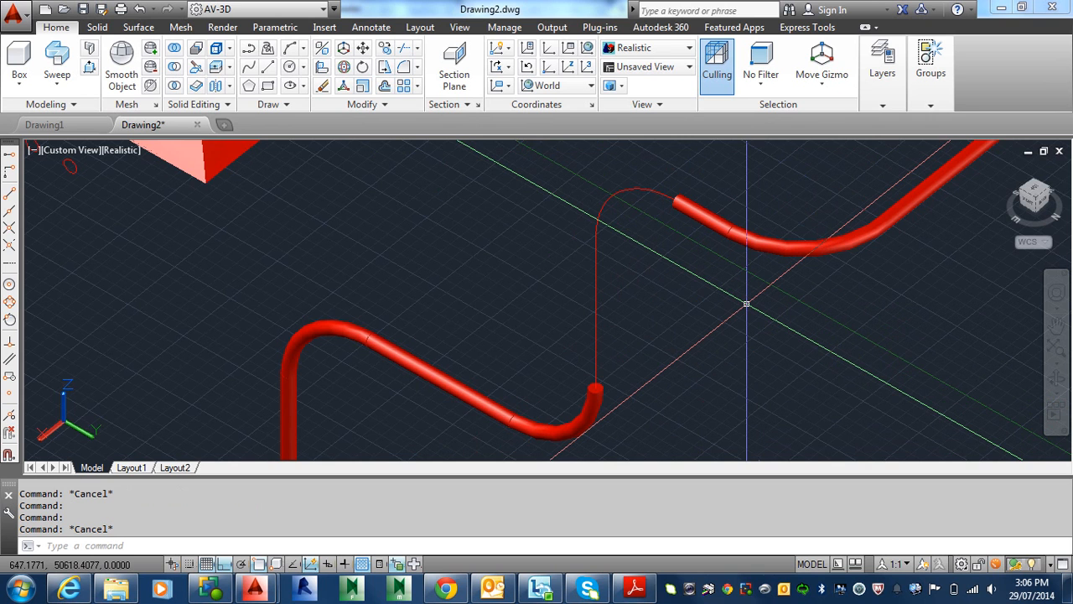
pyautogui.scroll(1, 660, 199)
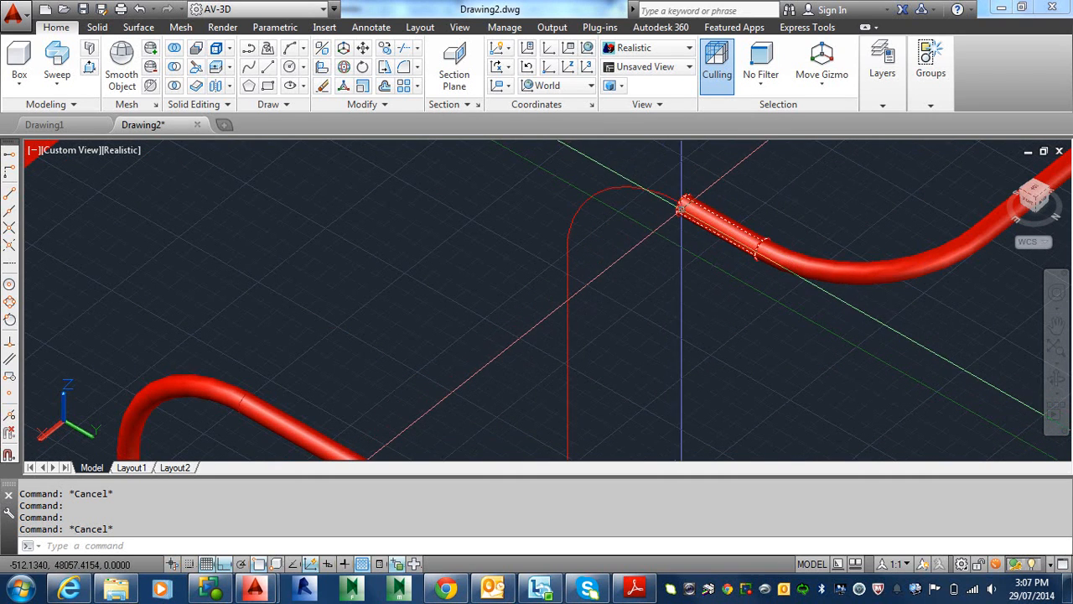
pyautogui.moveTo(682, 203)
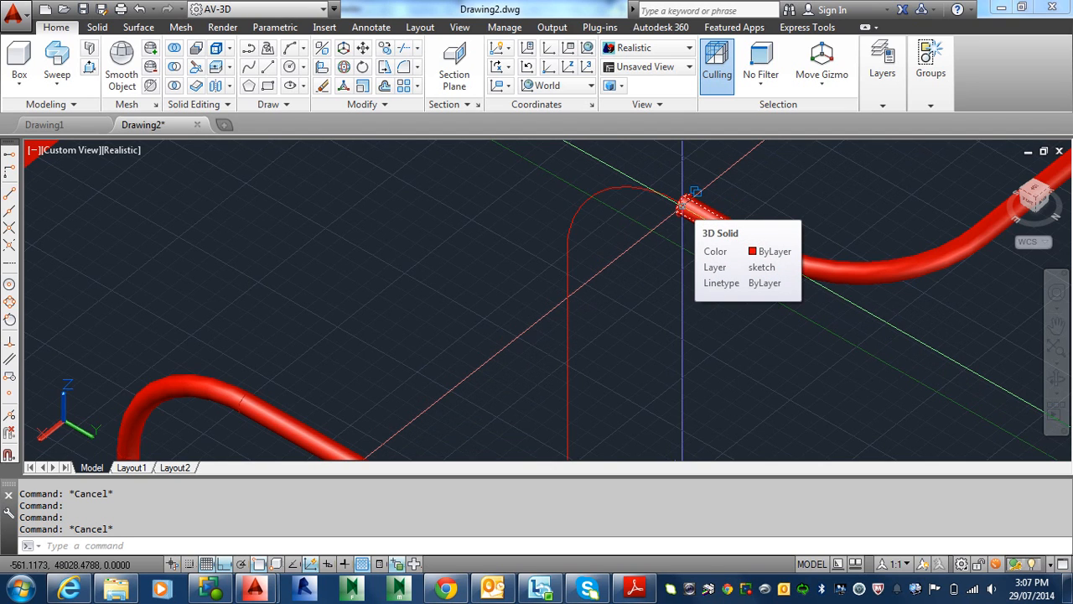
pyautogui.scroll(-4, 682, 202)
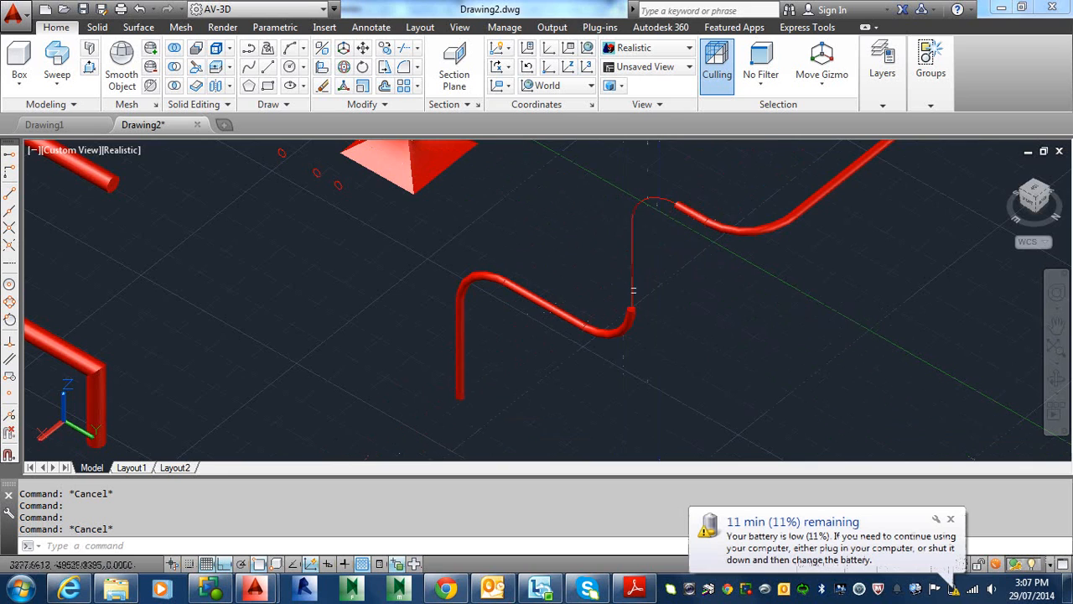
pyautogui.scroll(-3, 600, 282)
pyautogui.scroll(3, 587, 277)
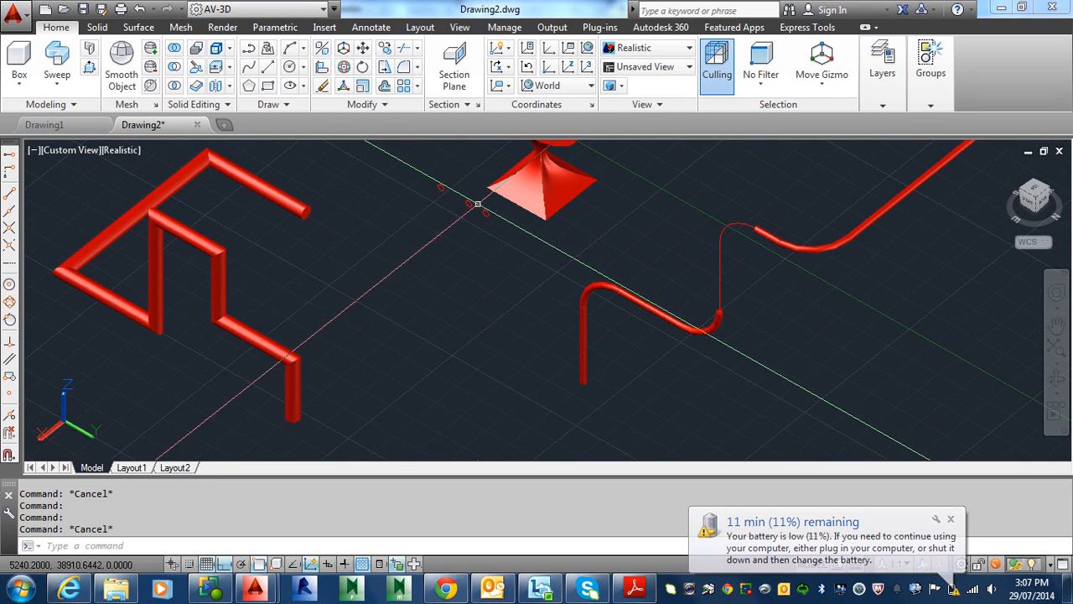
# - Sweep the small circle nearest the pipe run along the vertical line between the lower and upper bends
pyautogui.scroll(2, 718, 261)
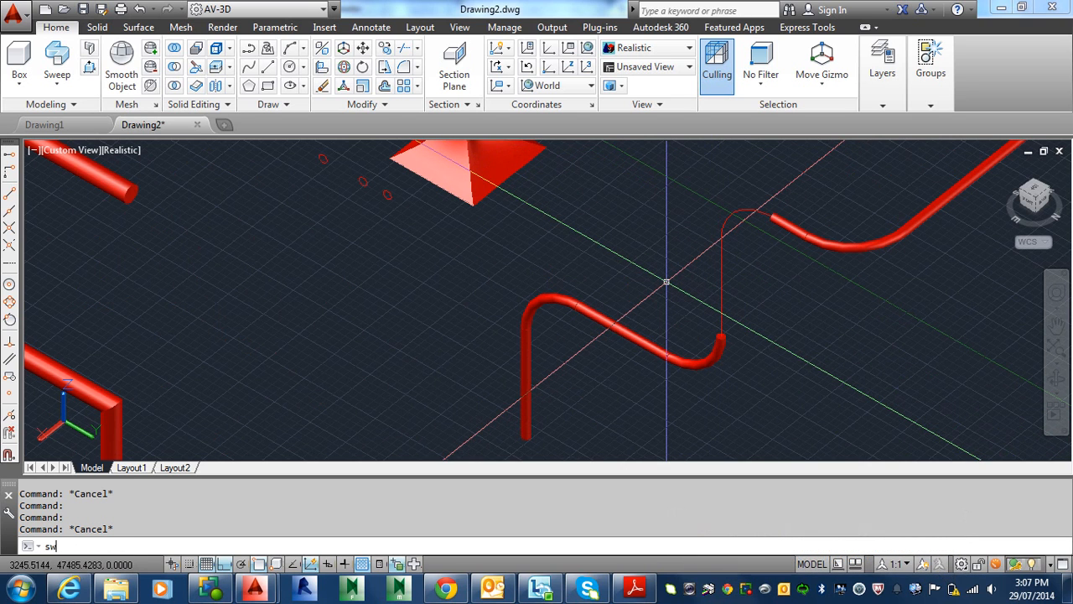
pyautogui.write('p')
pyautogui.press('Return')
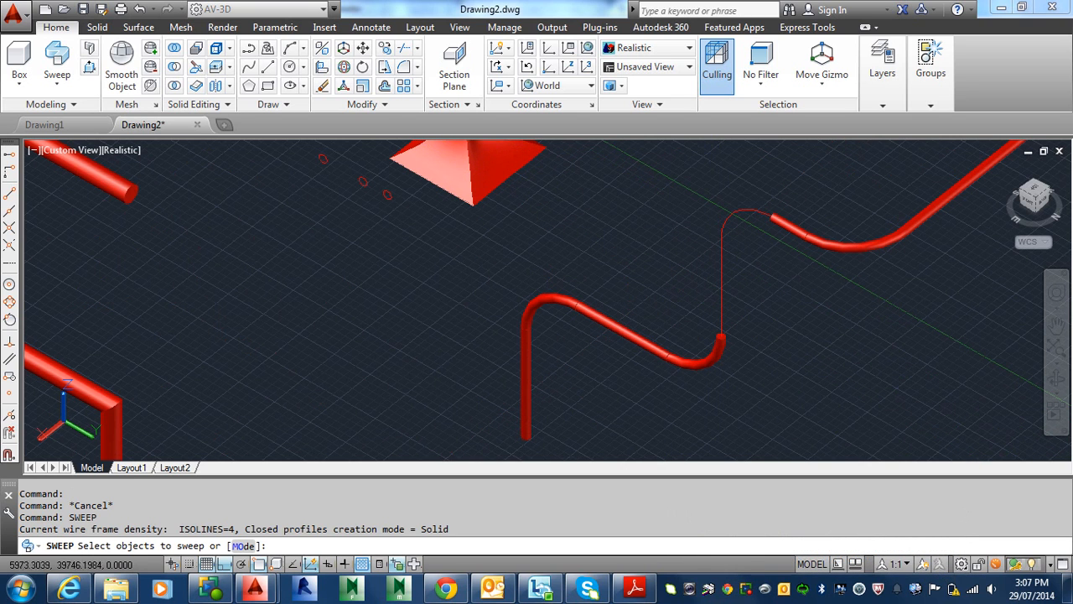
pyautogui.click(387, 194)
pyautogui.press('Return')
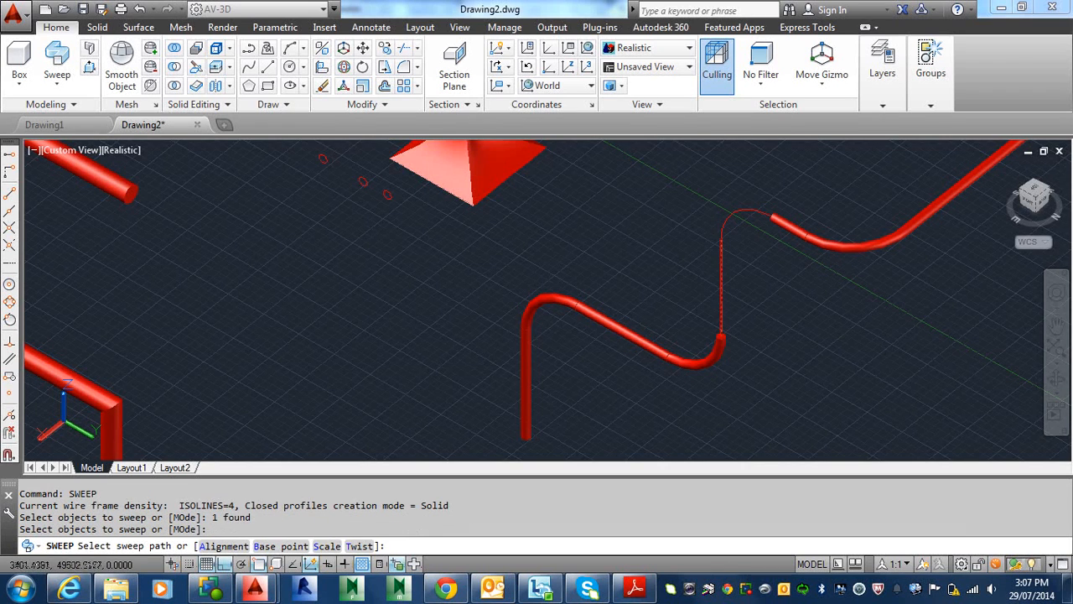
pyautogui.click(721, 315)
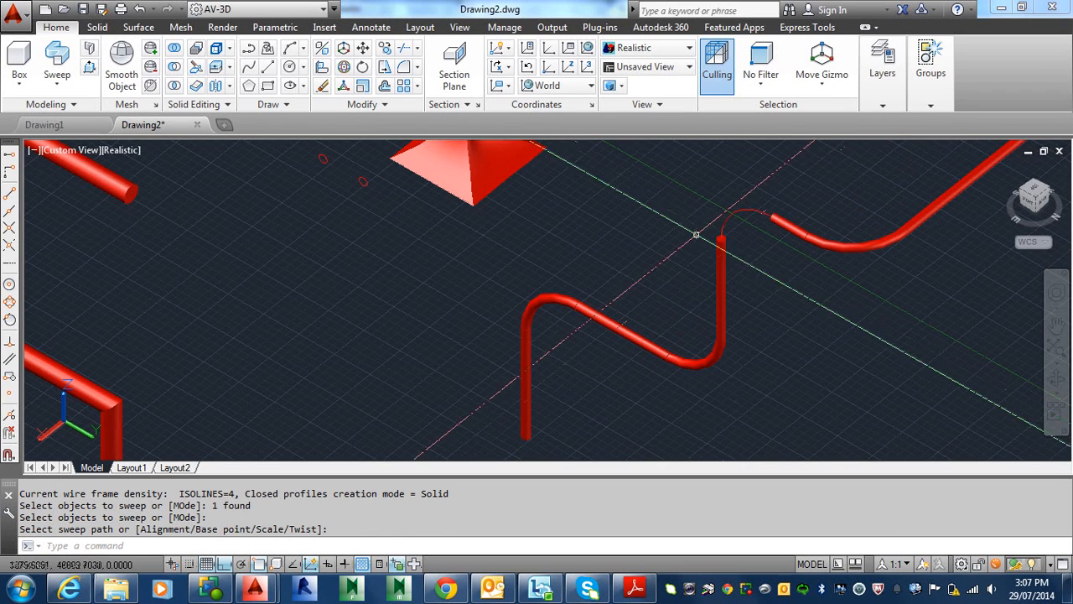
pyautogui.press('Return')
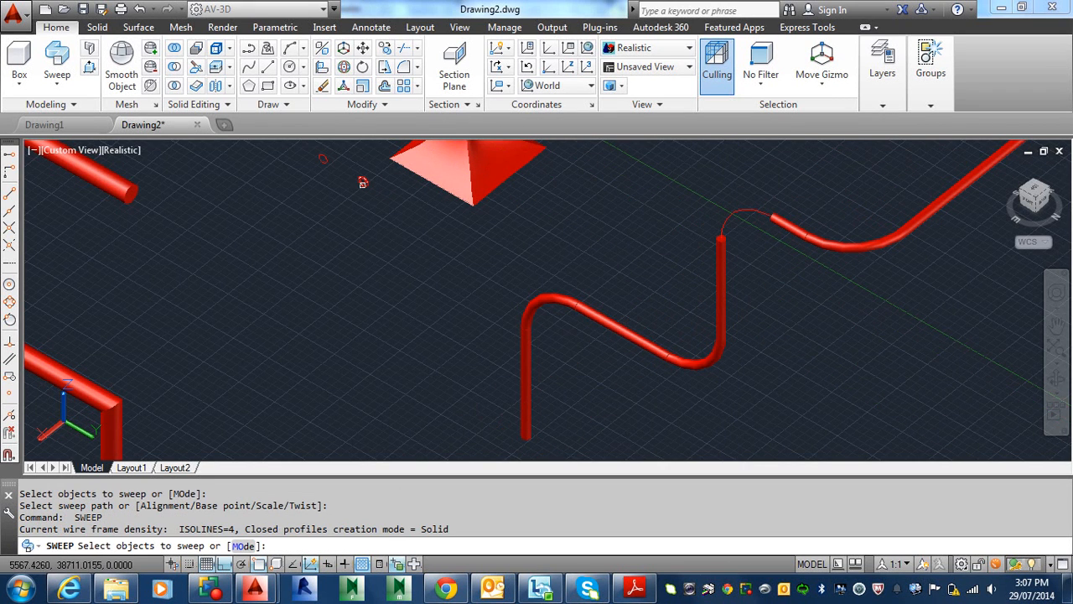
pyautogui.click(362, 182)
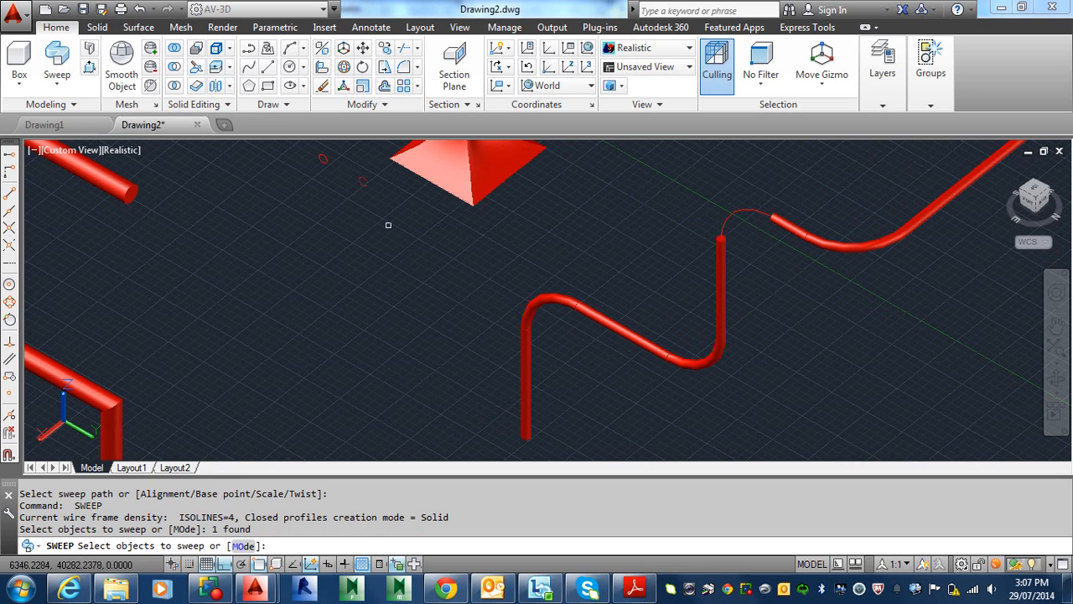
pyautogui.press('Escape')
# - Enlarge the small circle nearest the twisted pyramid slightly by stretching its quadrant outward
pyautogui.scroll(3, 366, 186)
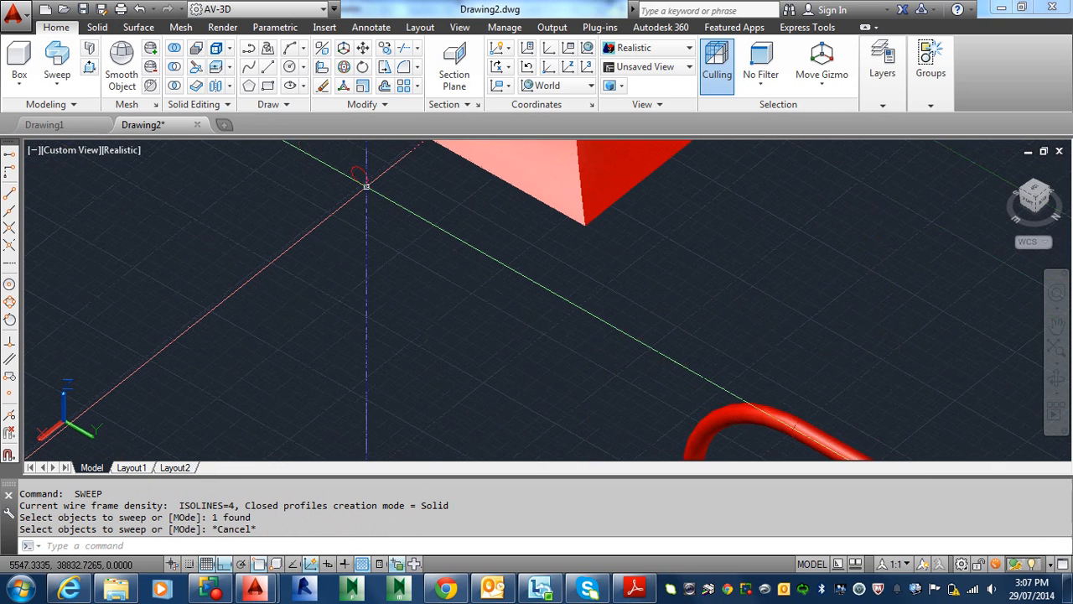
pyautogui.scroll(3, 367, 186)
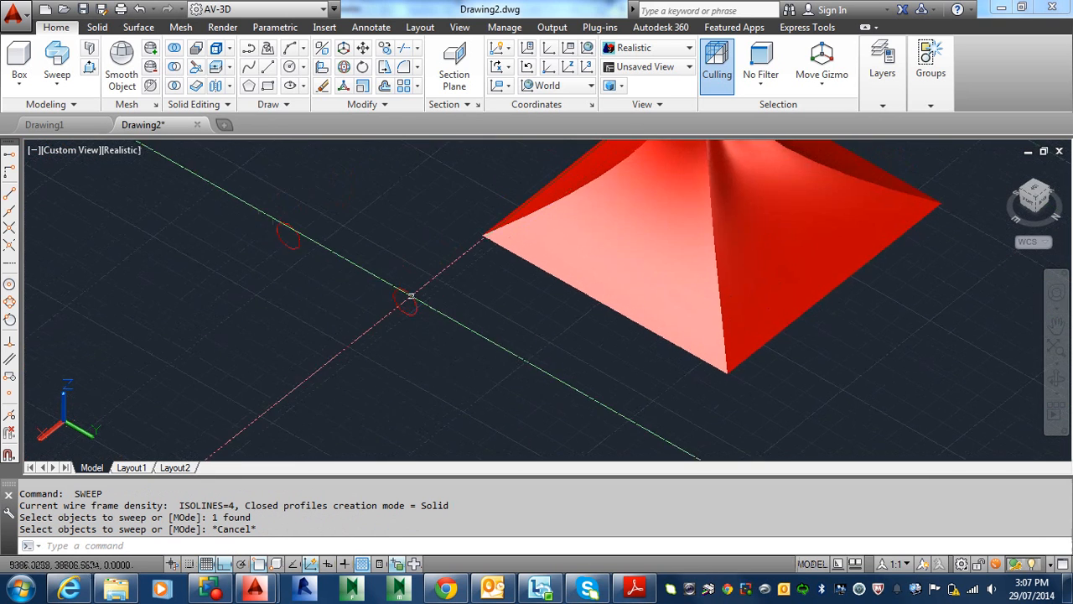
pyautogui.scroll(2, 410, 295)
pyautogui.click(410, 297)
pyautogui.scroll(4, 419, 310)
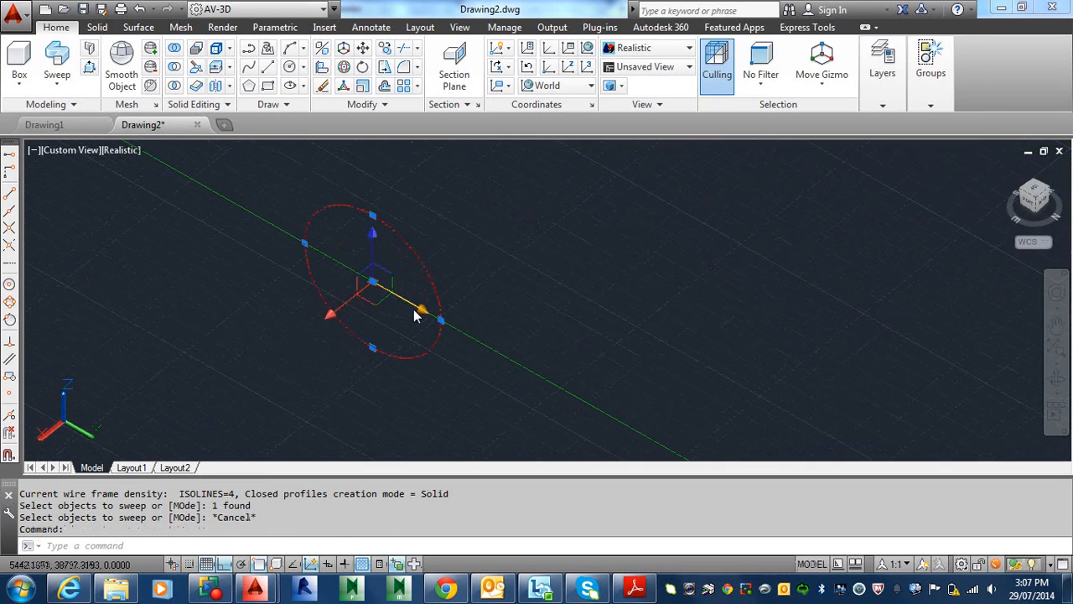
pyautogui.click(440, 318)
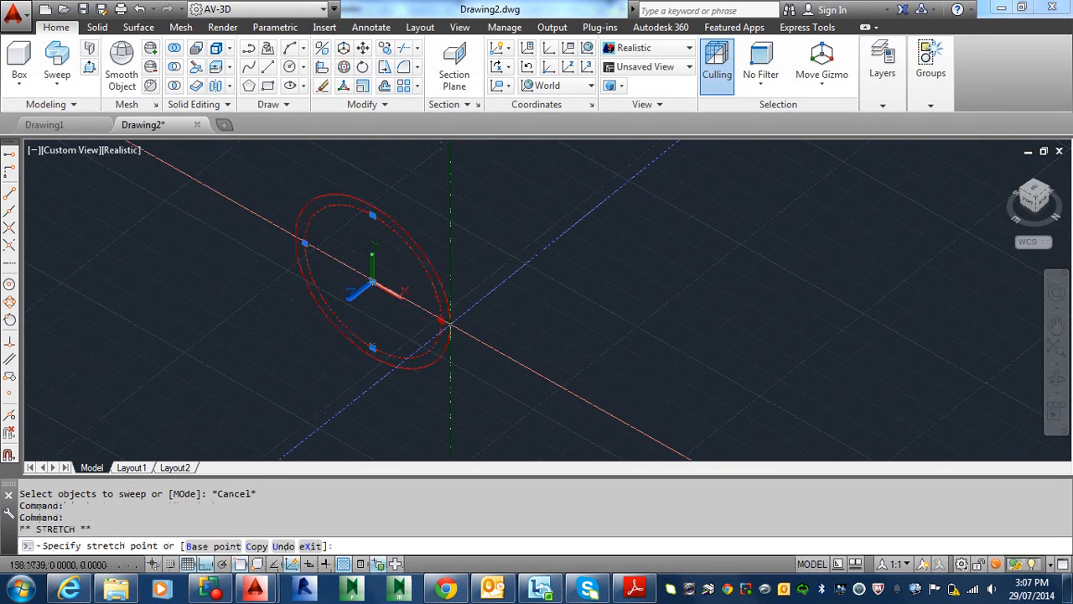
pyautogui.scroll(-6, 450, 325)
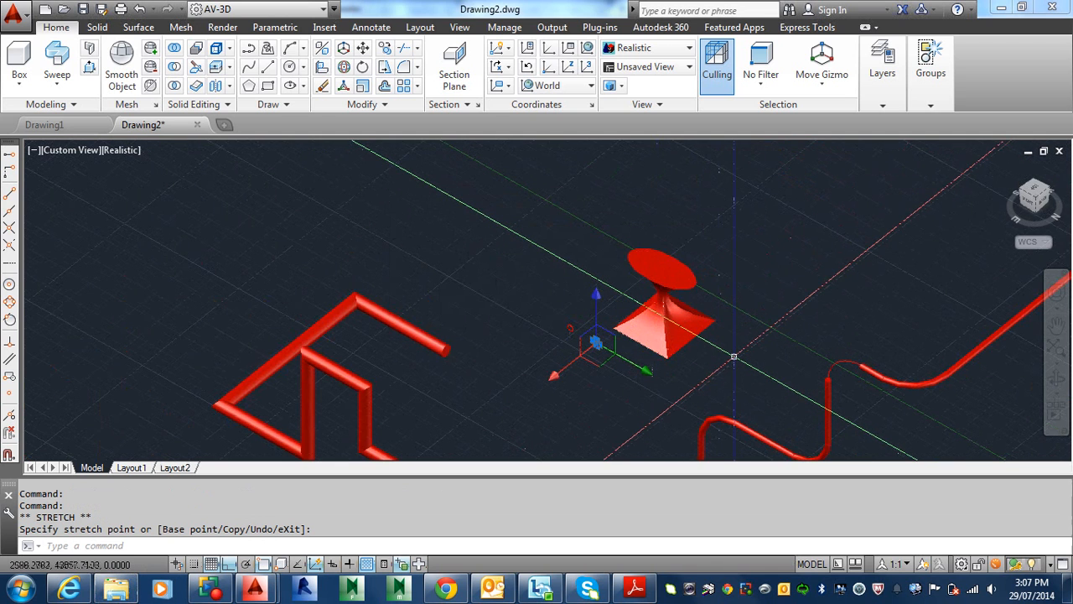
pyautogui.write('sweep')
pyautogui.press('Return')
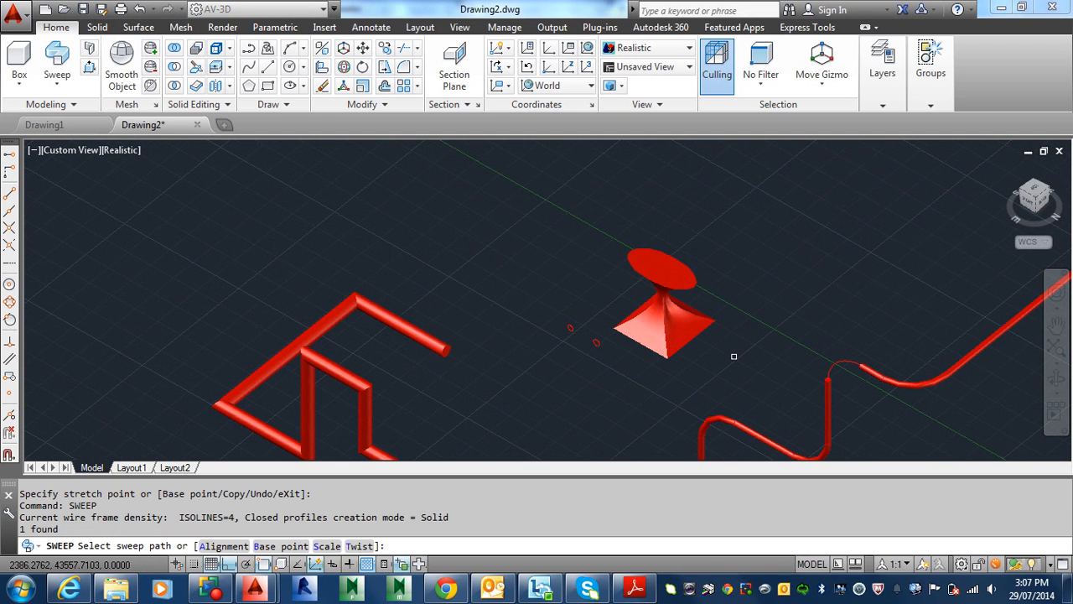
pyautogui.click(596, 342)
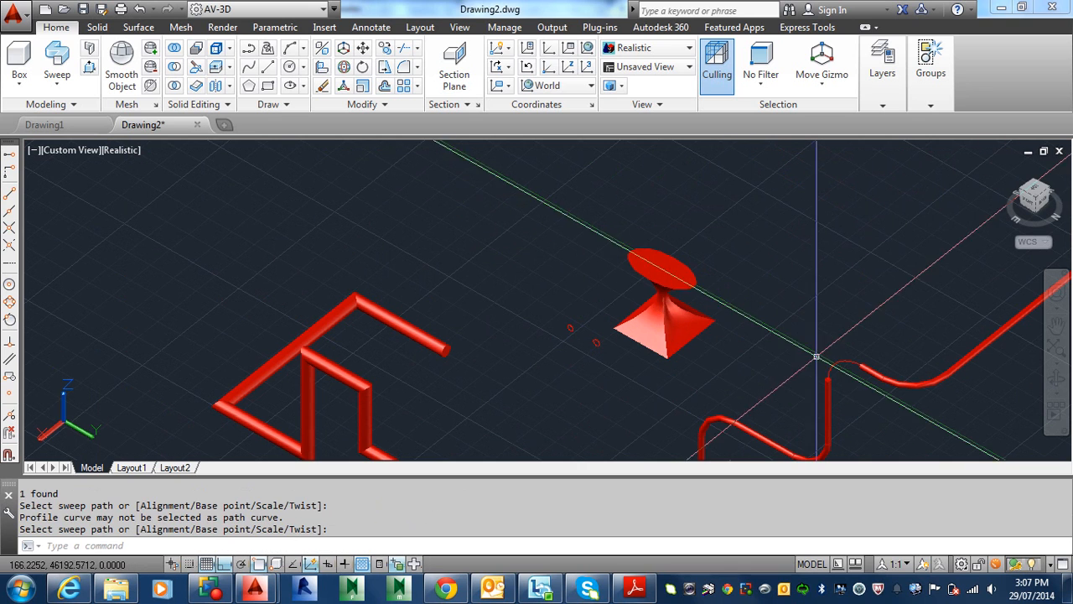
pyautogui.press('Escape')
pyautogui.press('Escape')
# - Sweep the enlarged circle along the upper bend arc between the vertical pipe and the adjoining straight pipe
pyautogui.press('Return')
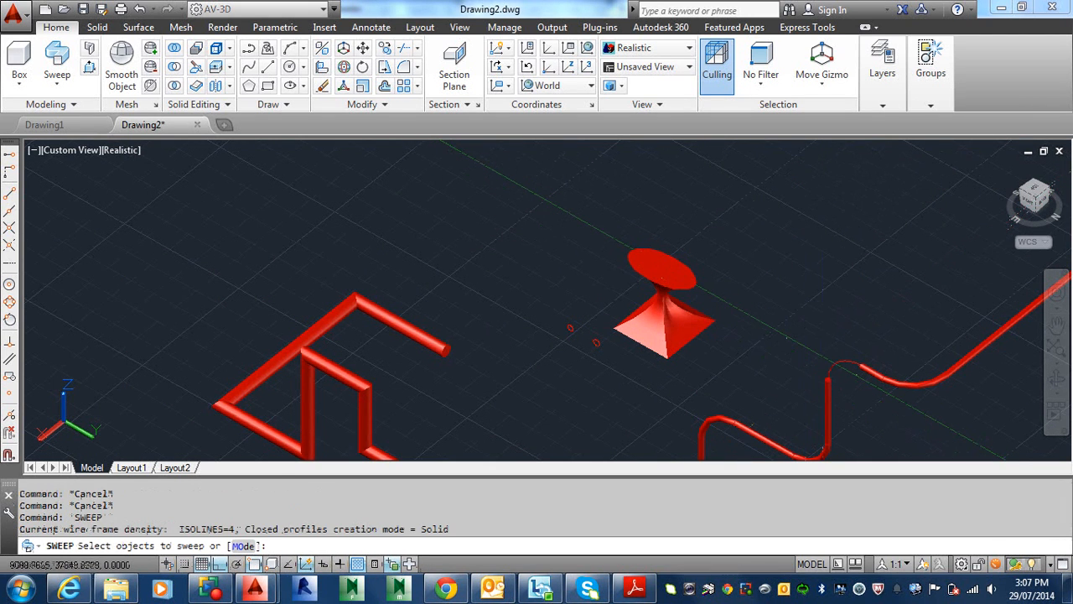
pyautogui.click(596, 342)
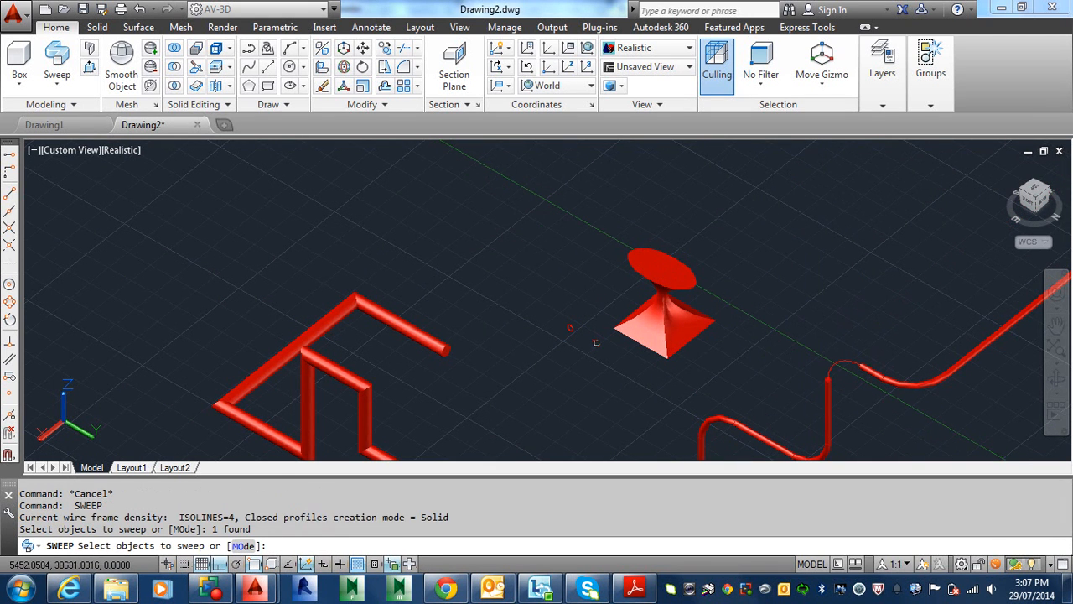
pyautogui.press('Return')
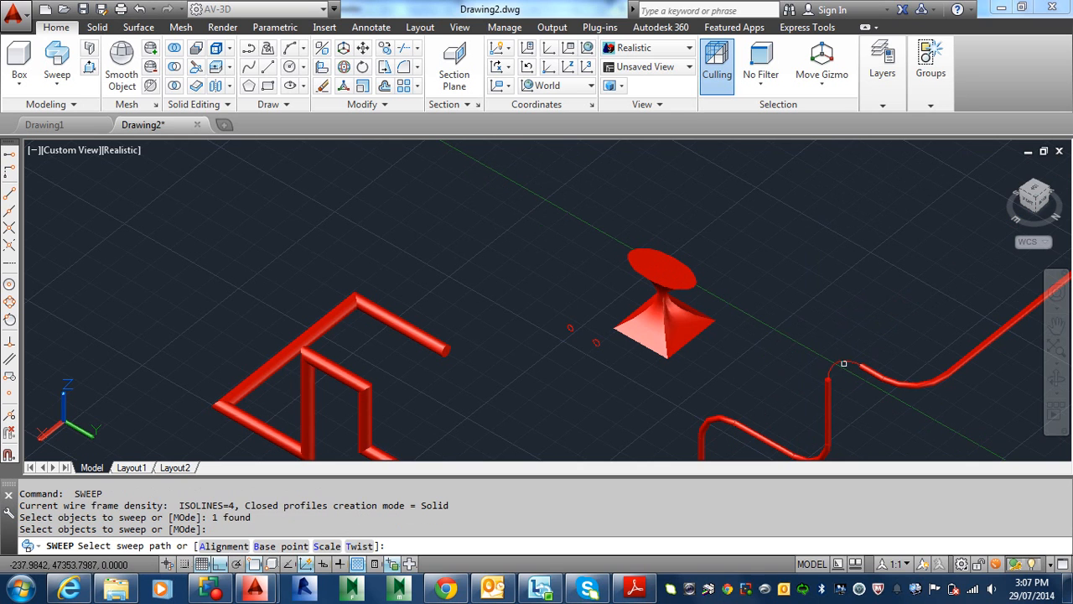
pyautogui.click(832, 362)
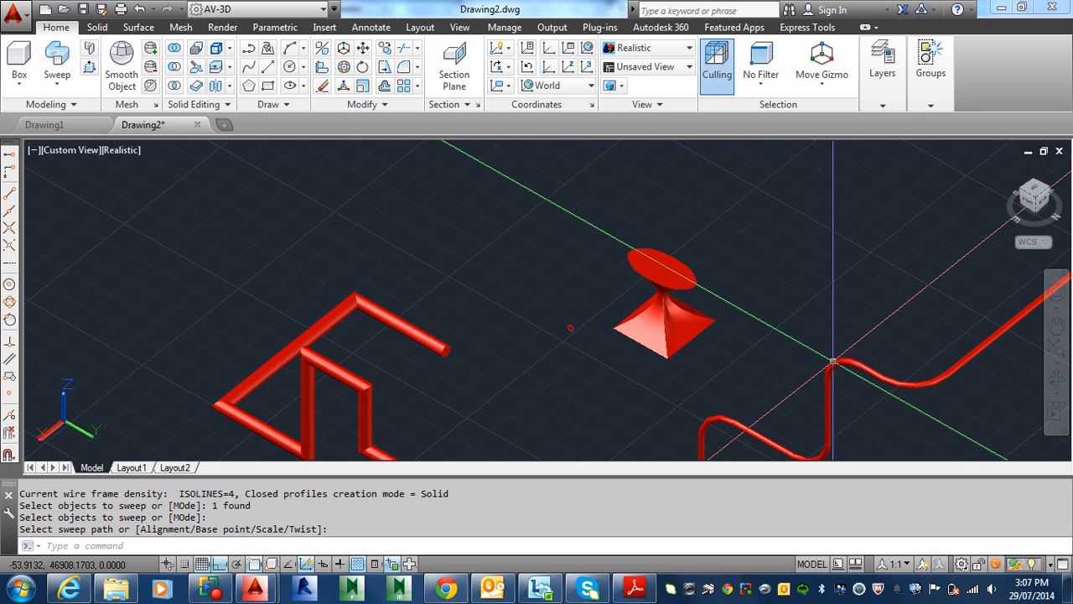
# - Examine the joints between the upper bend and its neighbouring pipe segments from several angles, and the whole pipe run from the side
pyautogui.scroll(5, 834, 377)
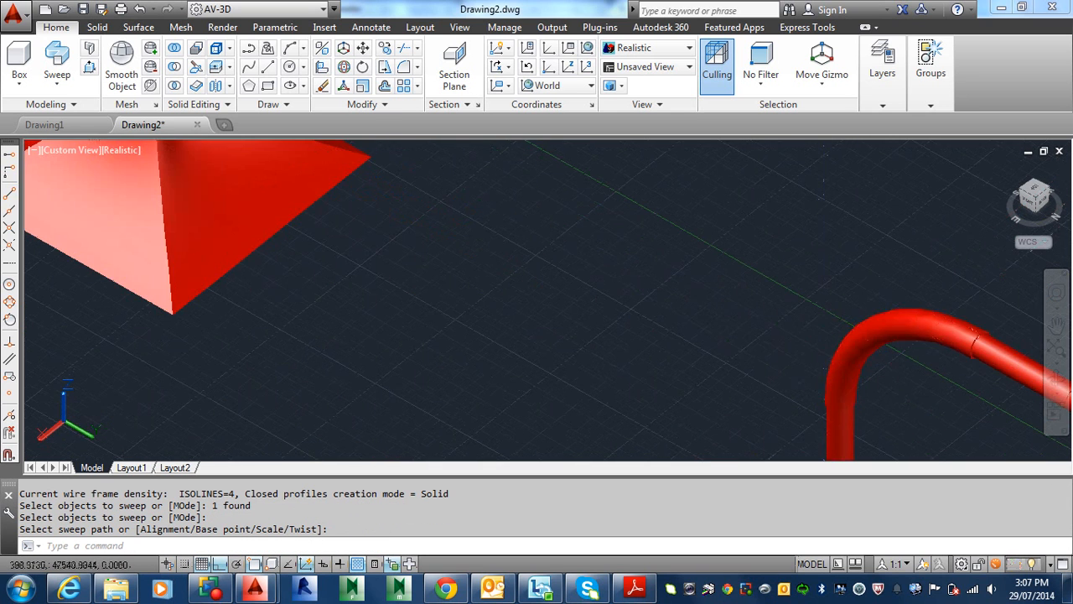
pyautogui.moveTo(838, 377)
pyautogui.keyDown('shift'); pyautogui.mouseDown(button='middle')
pyautogui.moveTo(833, 388)
pyautogui.moveTo(838, 361)
pyautogui.mouseUp(button='middle'); pyautogui.keyUp('shift')
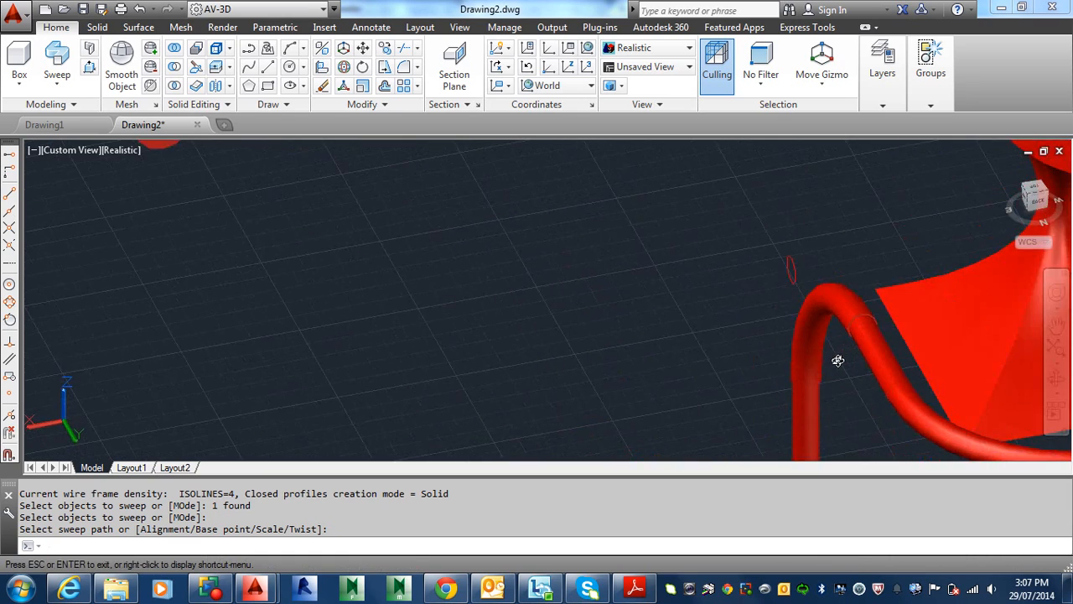
pyautogui.scroll(5, 858, 337)
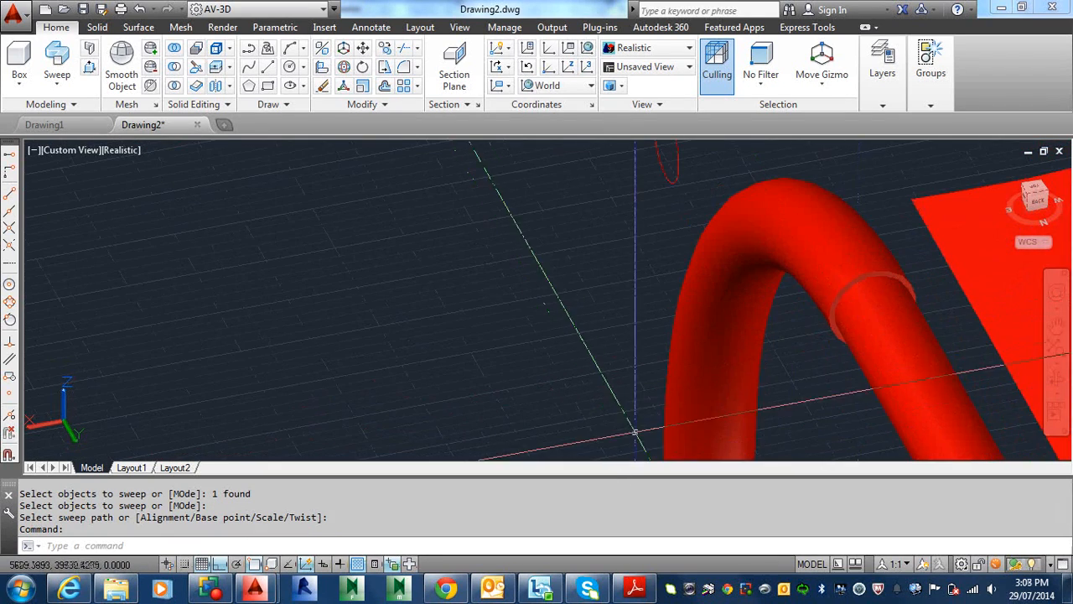
pyautogui.scroll(-6, 635, 432)
pyautogui.scroll(5, 669, 410)
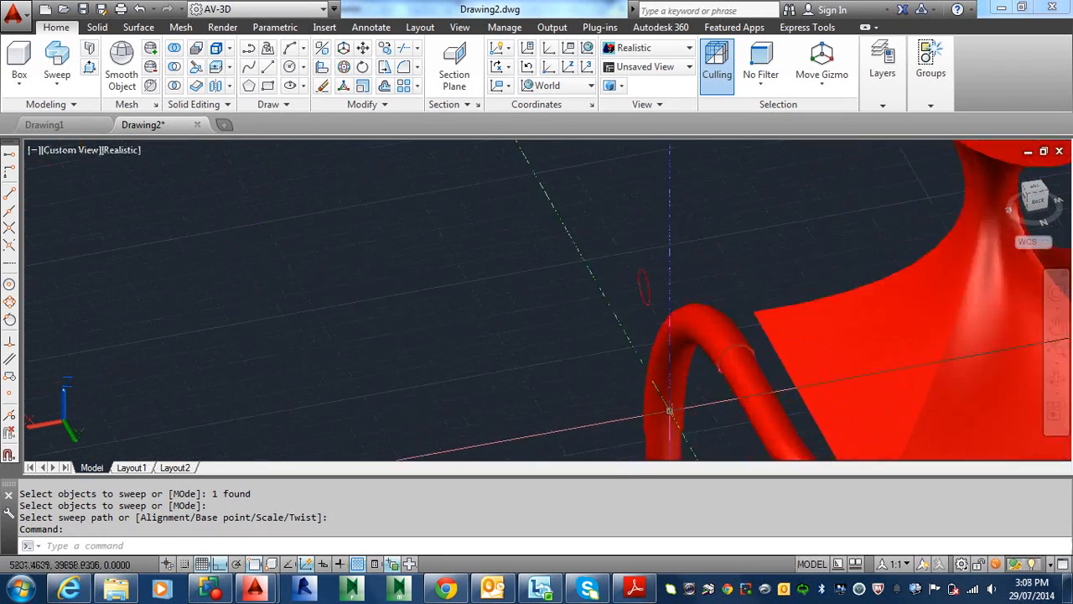
pyautogui.scroll(2, 670, 410)
pyautogui.moveTo(654, 382); pyautogui.dragTo(457, 261, button='middle')
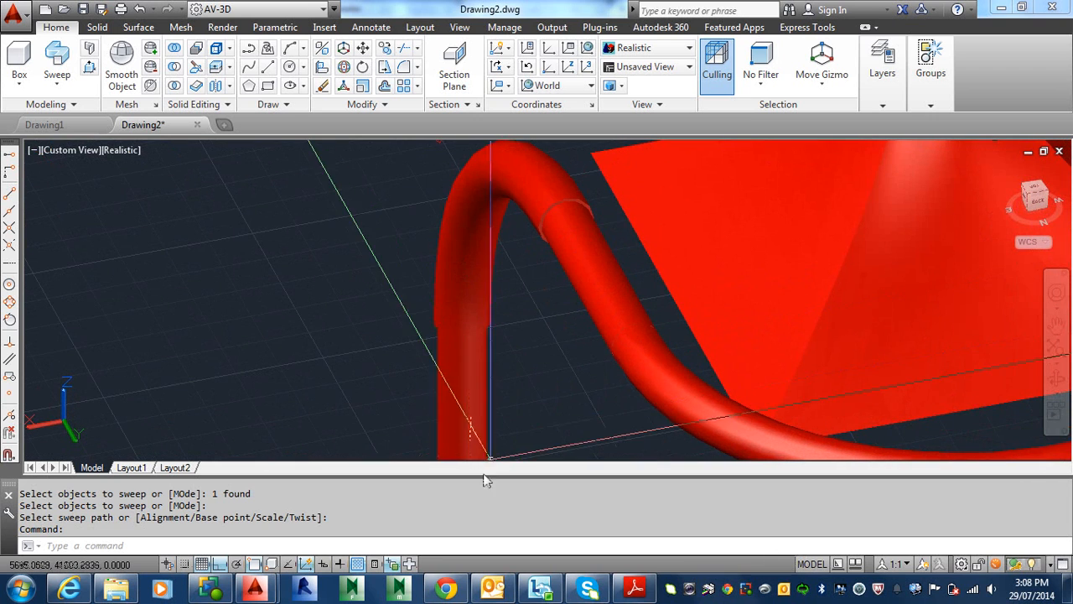
pyautogui.keyDown('shift'); pyautogui.moveTo(528, 381); pyautogui.dragTo(612, 215, button='middle'); pyautogui.keyUp('shift')
pyautogui.scroll(-4, 518, 355)
pyautogui.scroll(-2, 600, 251)
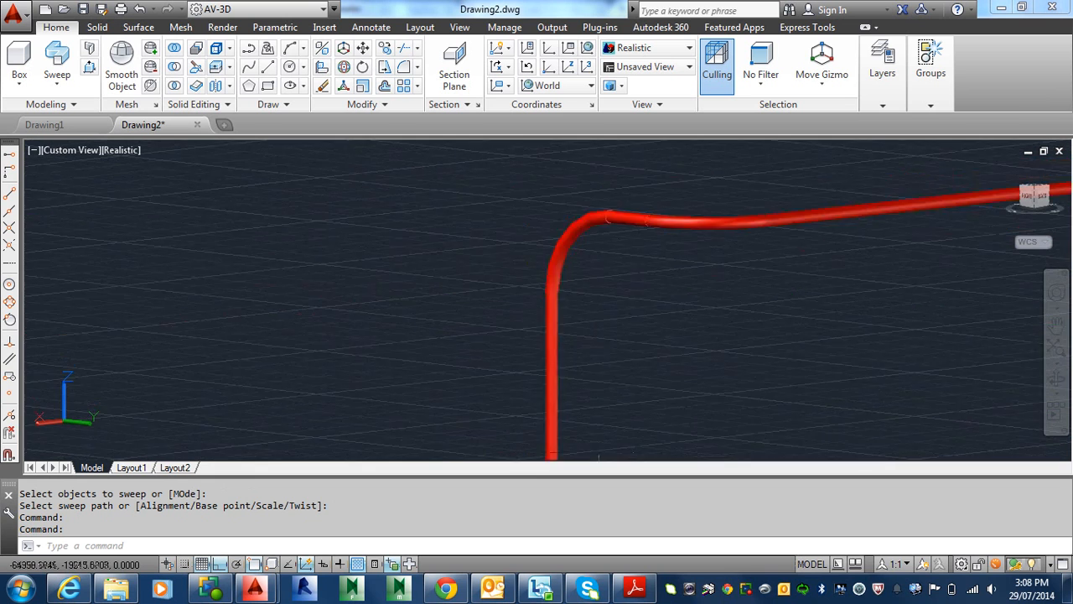
pyautogui.scroll(-7, 584, 271)
pyautogui.scroll(2, 578, 310)
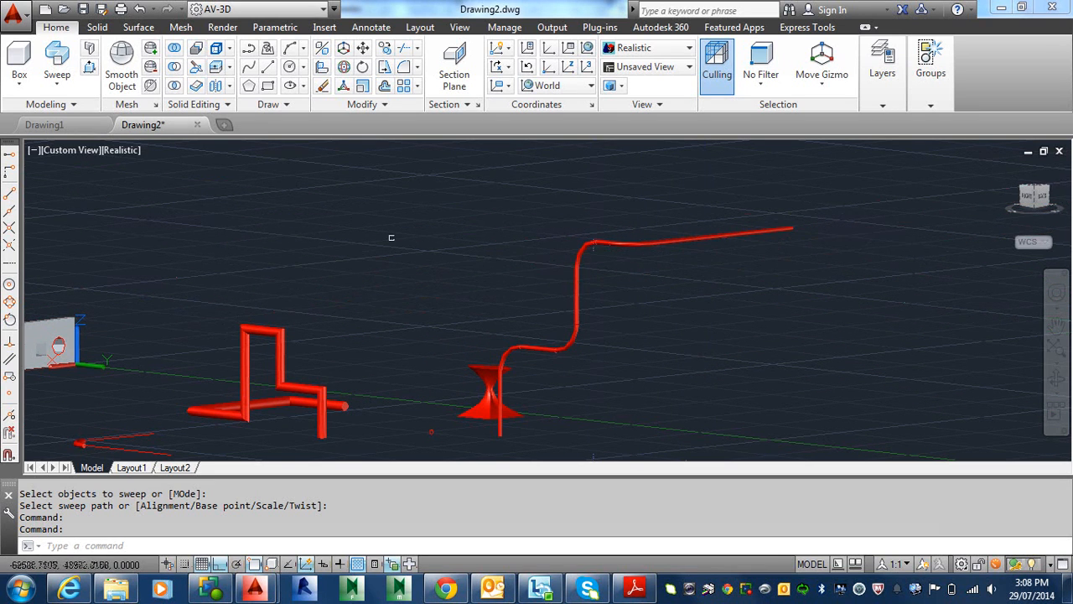
# - Union all segments of the curved pipe run, both straights and bends, into a single solid
pyautogui.click(175, 49)
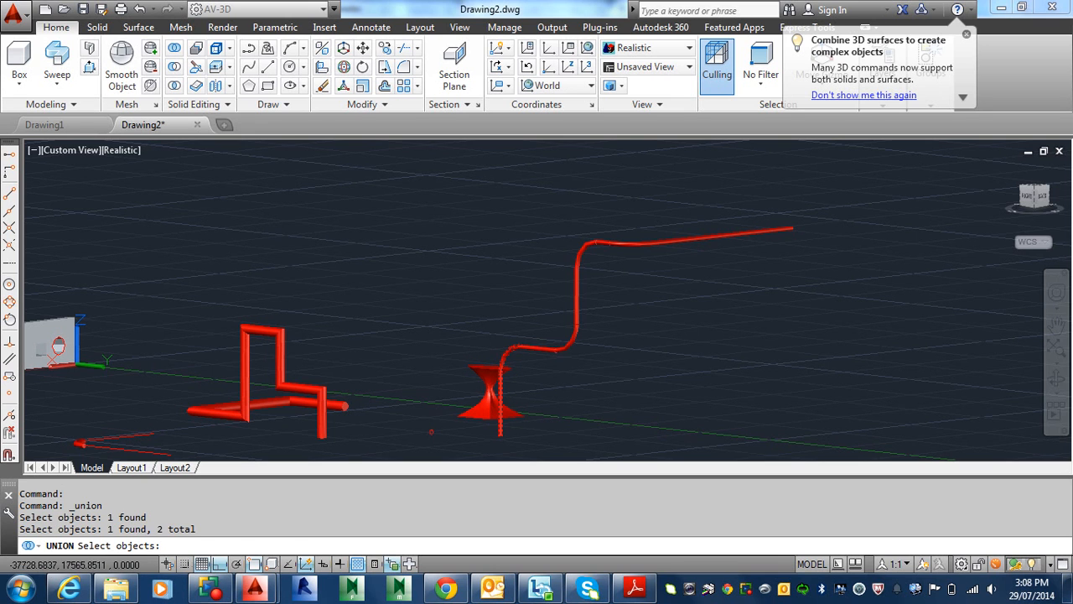
pyautogui.click(766, 325)
pyautogui.click(541, 217)
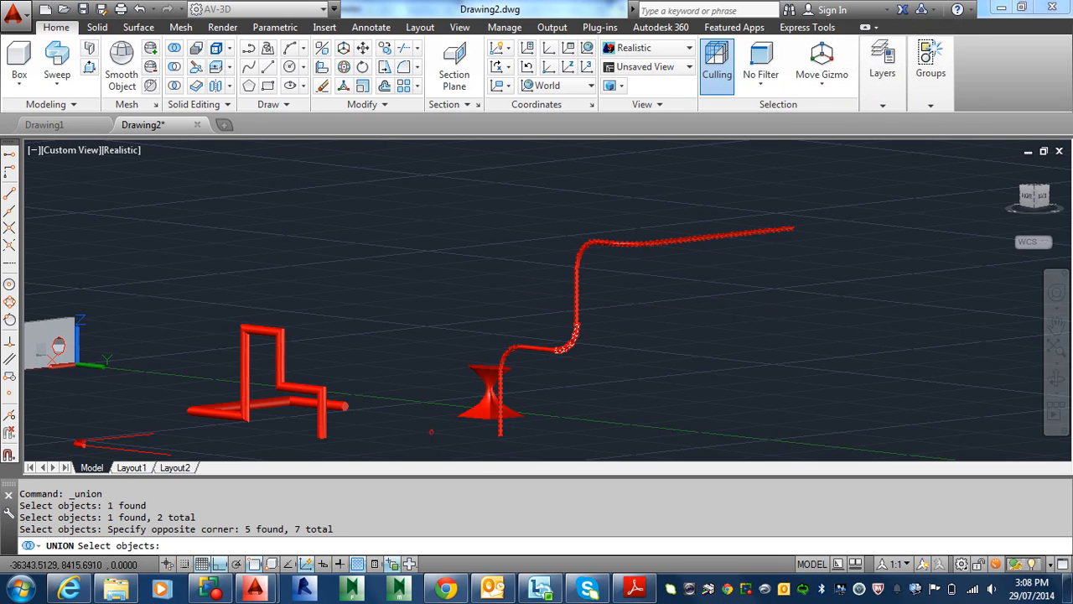
pyautogui.click(520, 340)
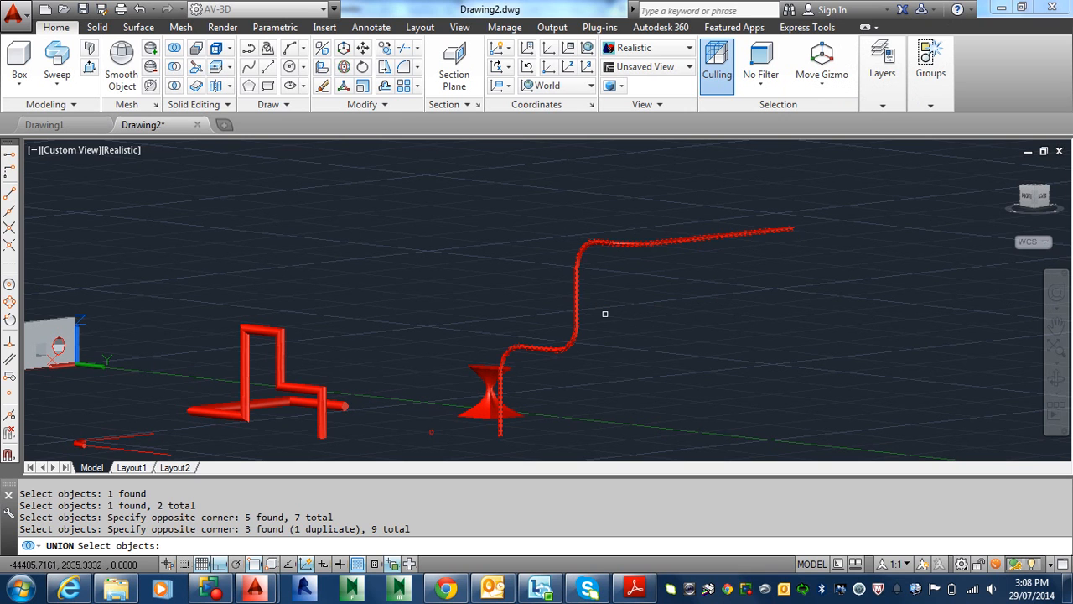
pyautogui.press('Return')
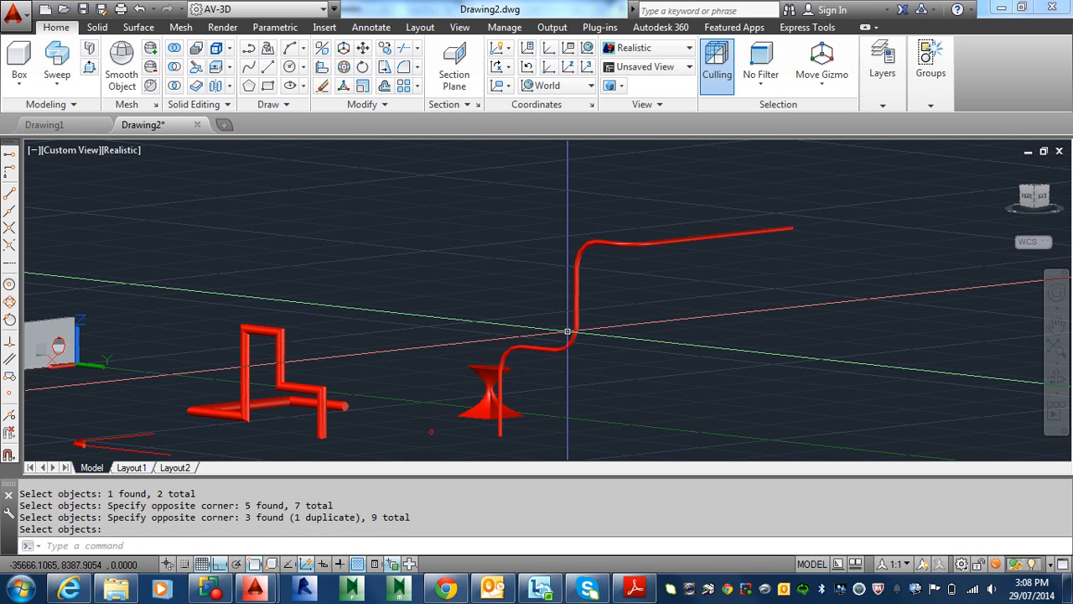
# - Select the pipe run to check that it behaves as one solid, and inspect the joints at its upper bend
pyautogui.click(572, 341)
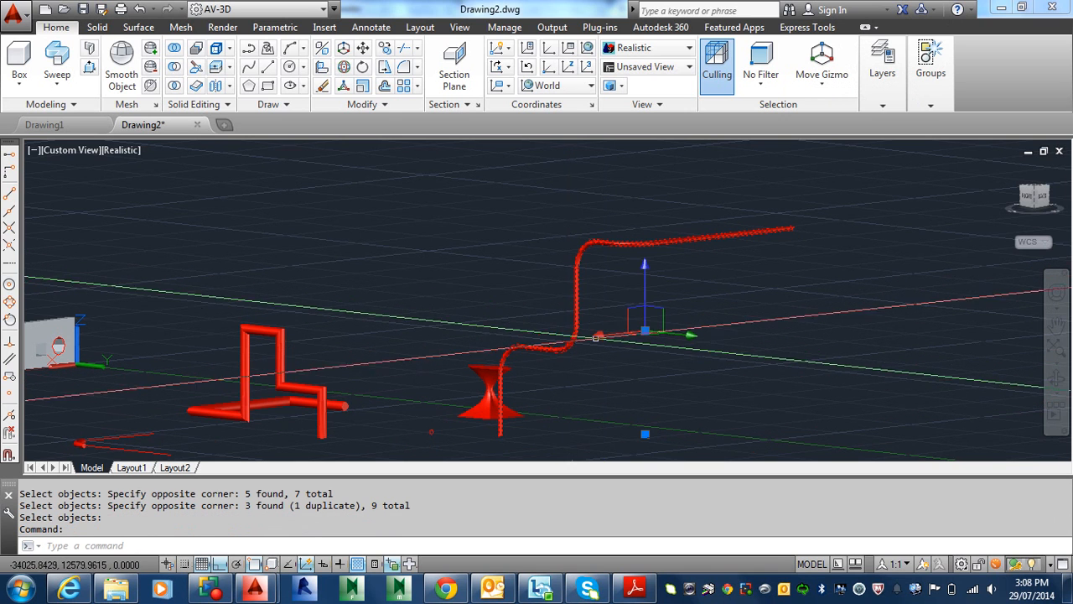
pyautogui.keyDown('shift'); pyautogui.moveTo(595, 337); pyautogui.dragTo(611, 266, button='middle'); pyautogui.keyUp('shift')
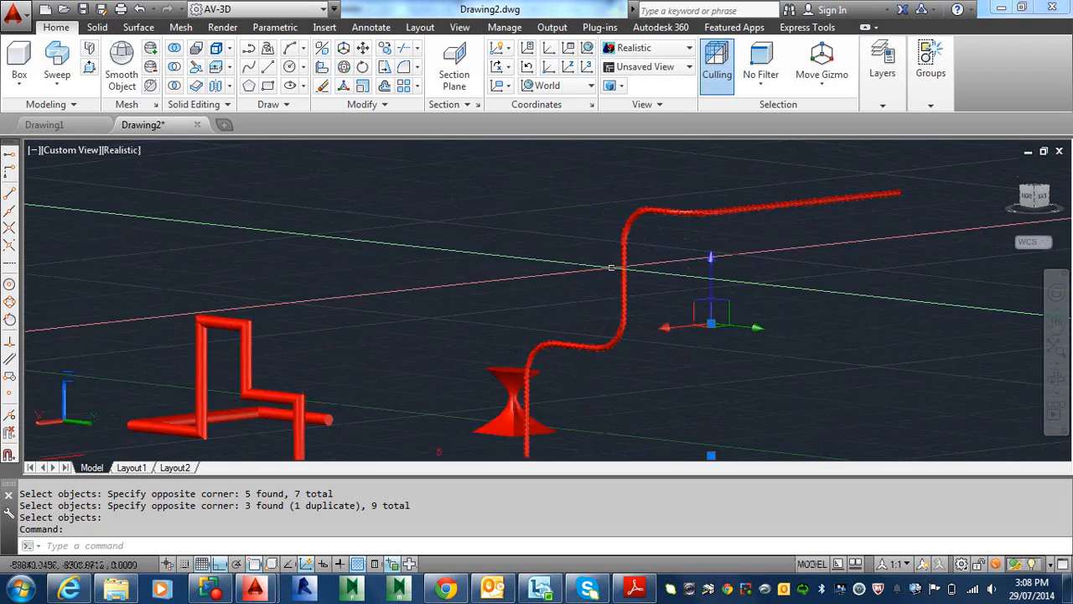
pyautogui.press('Escape')
pyautogui.scroll(6, 611, 267)
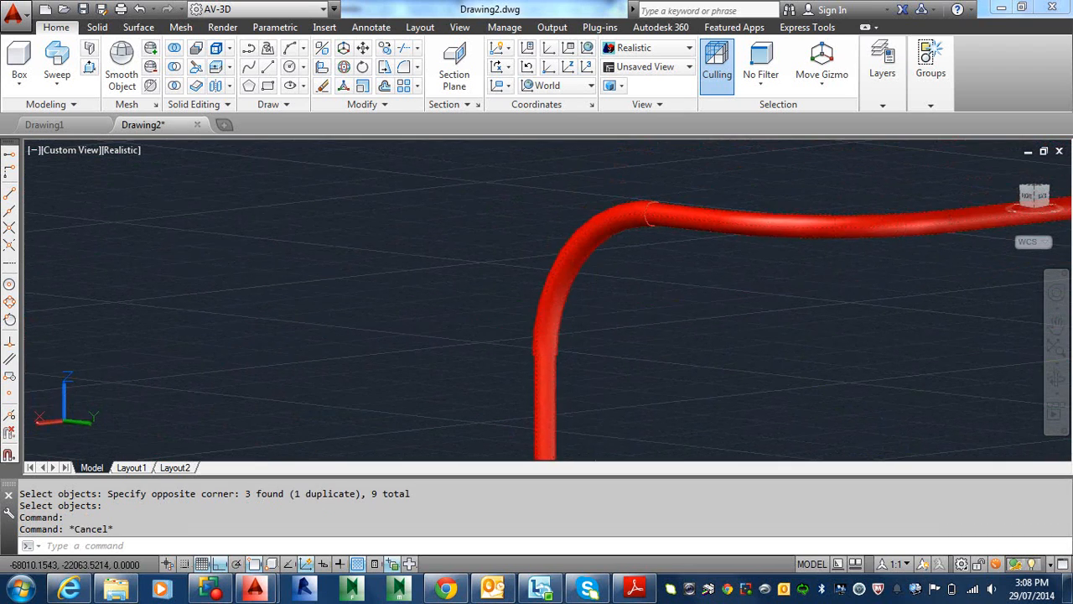
pyautogui.scroll(3, 615, 249)
pyautogui.scroll(-10, 615, 249)
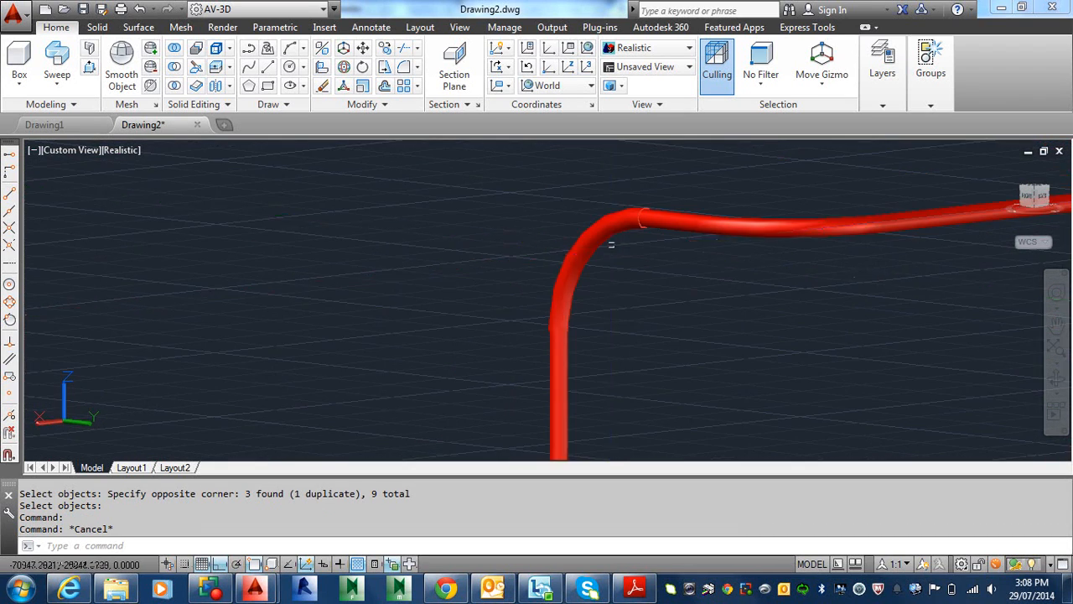
pyautogui.scroll(-3, 578, 329)
pyautogui.scroll(3, 585, 321)
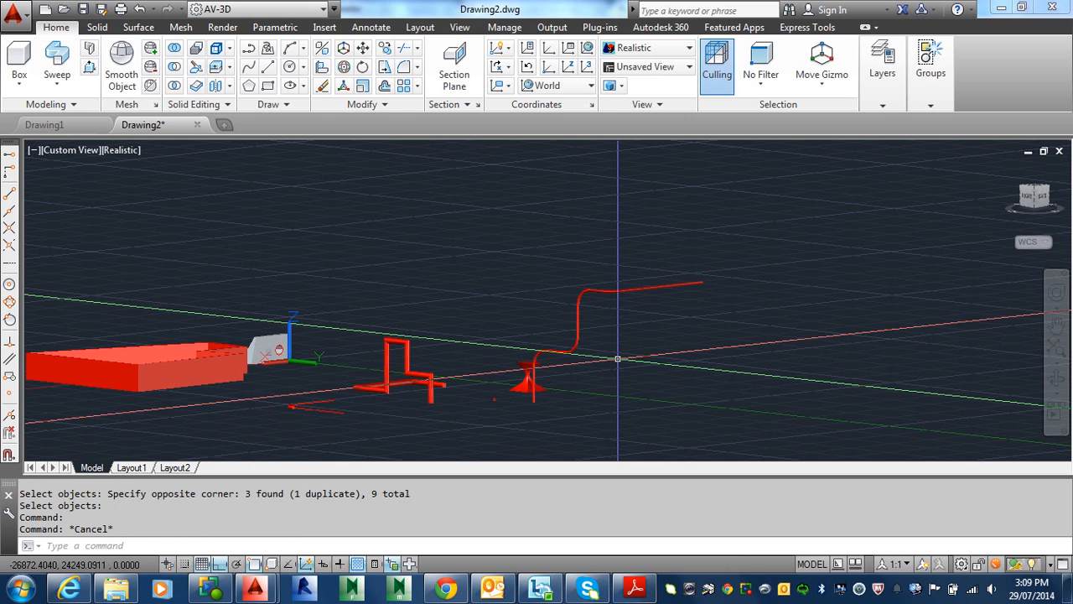
pyautogui.click(626, 293)
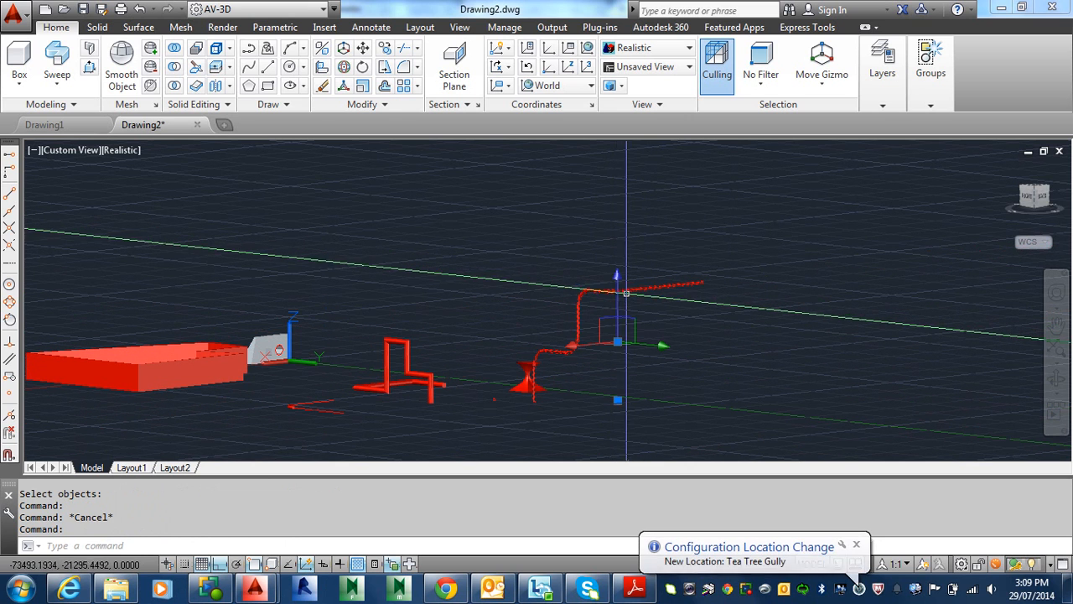
pyautogui.press('Escape')
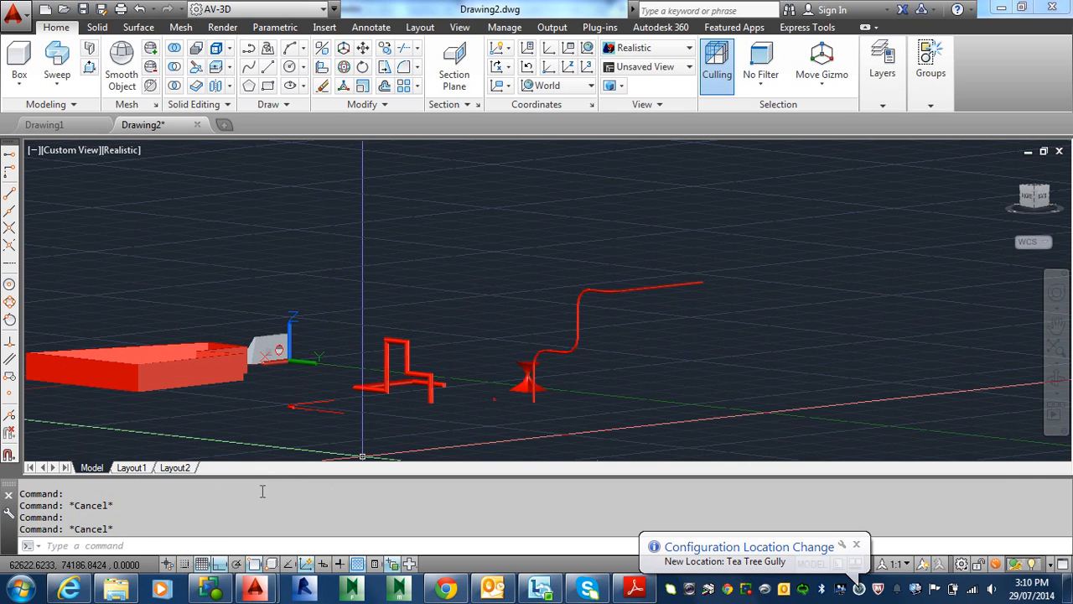
pyautogui.moveTo(211, 588)
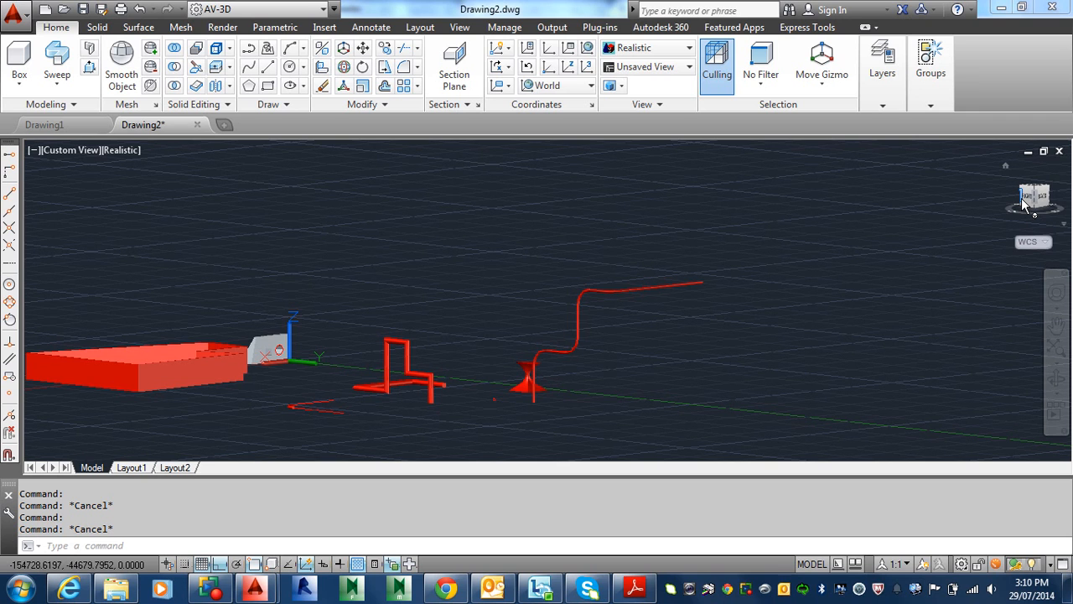
pyautogui.keyDown('shift'); pyautogui.moveTo(662, 268); pyautogui.dragTo(648, 315, button='middle'); pyautogui.keyUp('shift')
pyautogui.moveTo(647, 305); pyautogui.dragTo(647, 242, button='middle')
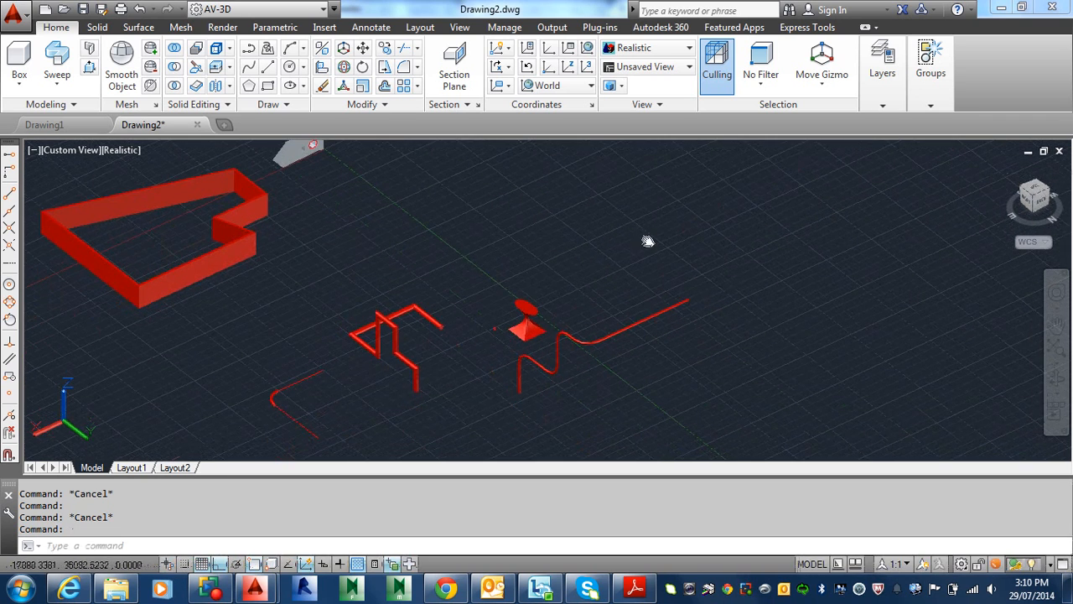
pyautogui.click(466, 105)
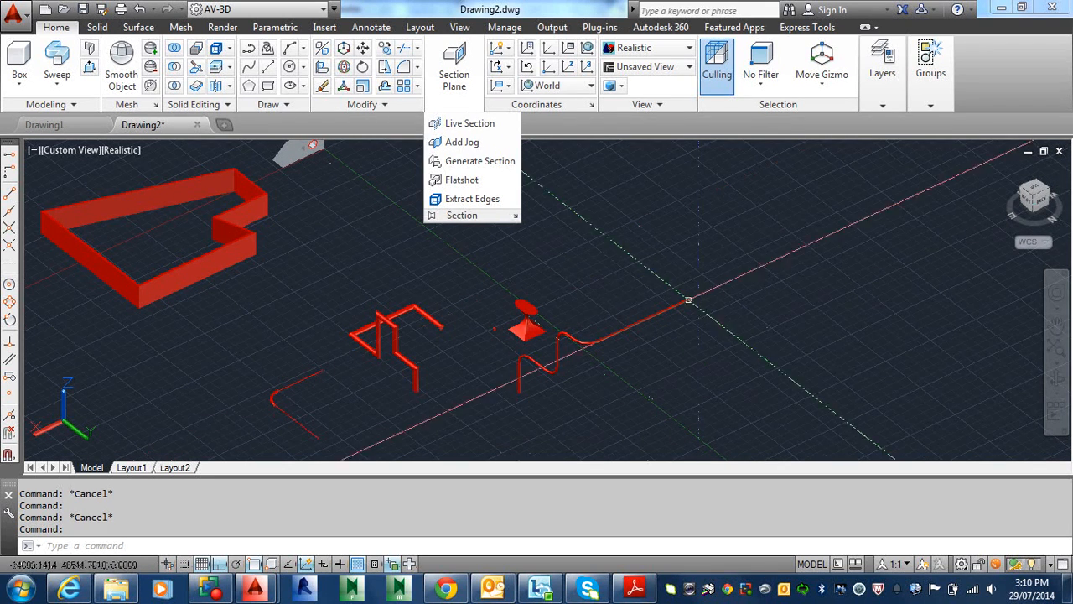
pyautogui.press('Escape')
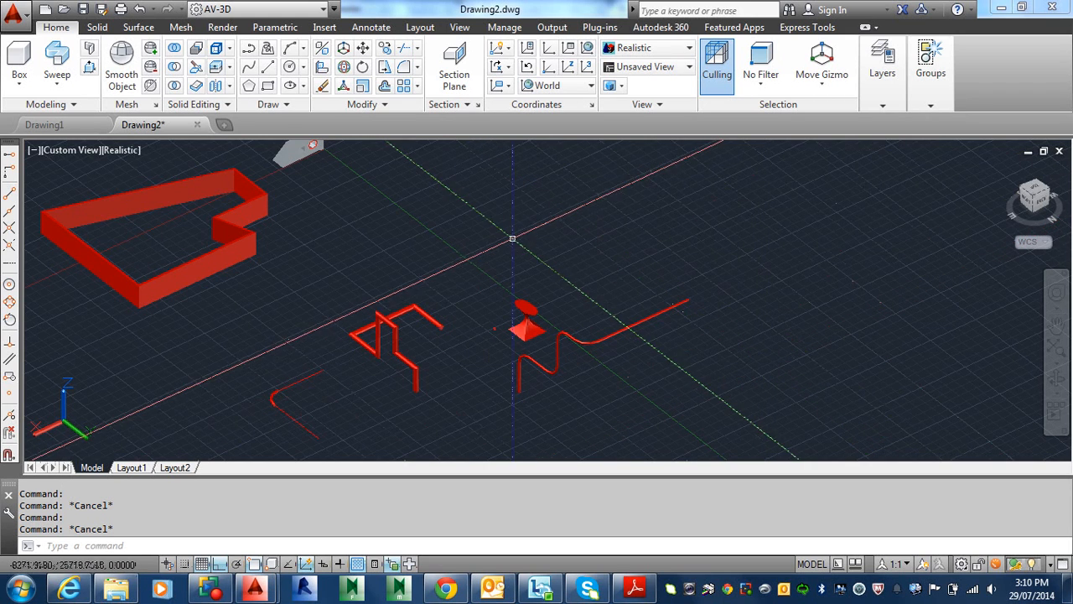
# - Start a 3D polyline in the open area beside the curved pipe run with a short horizontal base edge and a vertical edge about 10,600 units high
pyautogui.moveTo(560, 251); pyautogui.dragTo(423, 211, button='middle')
pyautogui.scroll(3, 471, 383)
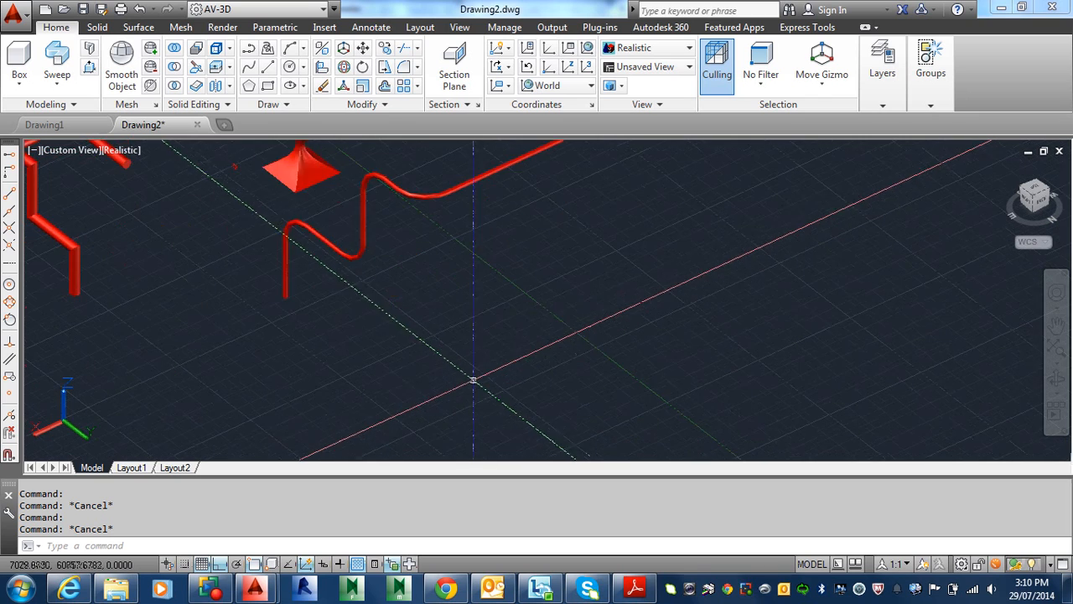
pyautogui.moveTo(472, 378); pyautogui.dragTo(664, 429, button='middle')
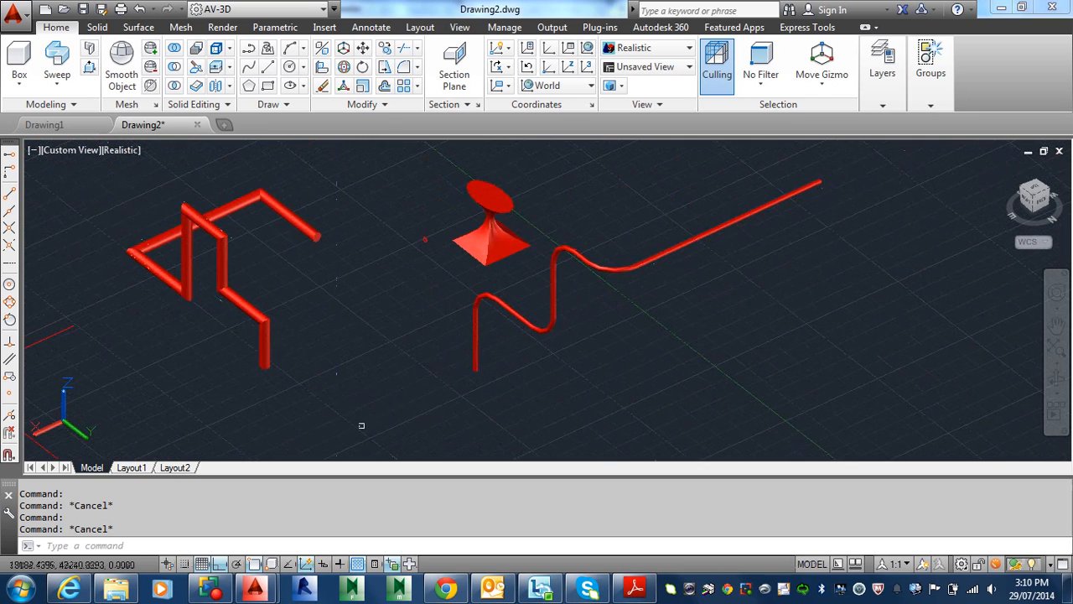
pyautogui.moveTo(359, 425); pyautogui.dragTo(395, 318, button='middle')
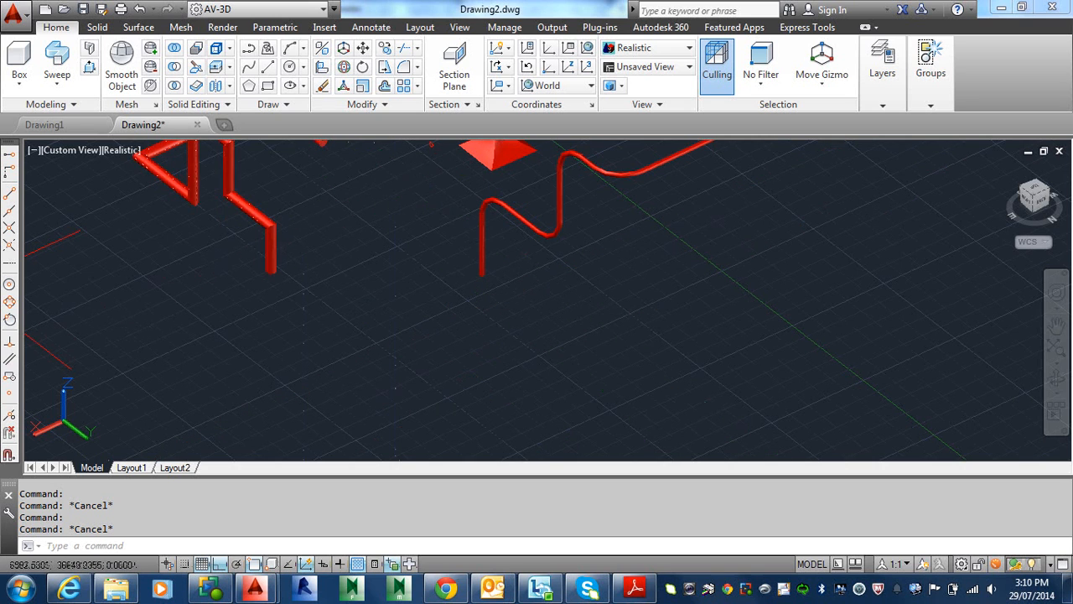
pyautogui.click(285, 50)
pyautogui.scroll(-4, 460, 357)
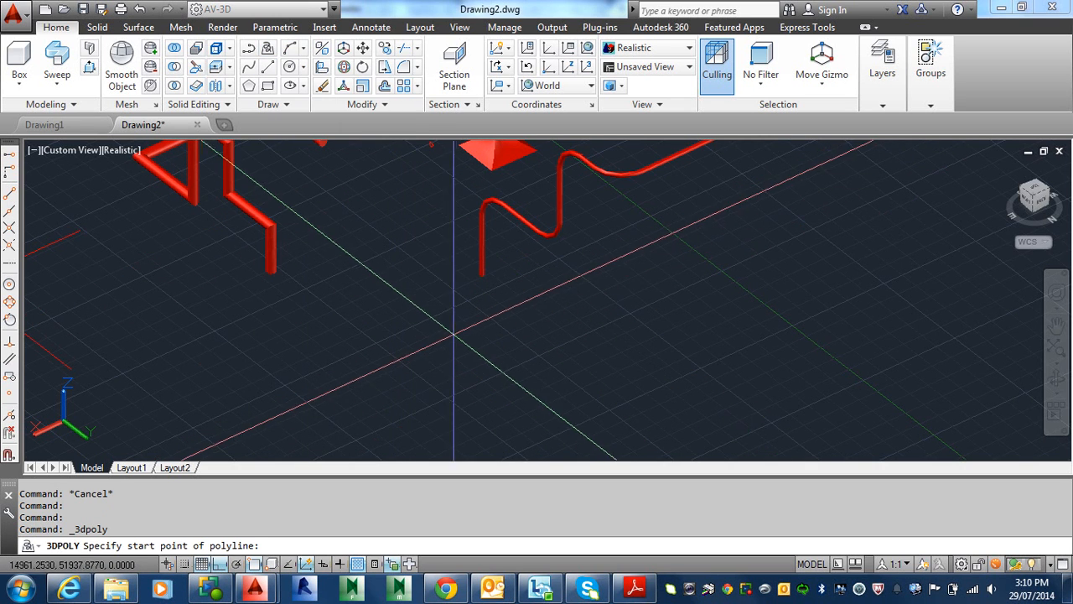
pyautogui.moveTo(460, 357); pyautogui.dragTo(474, 437, button='middle')
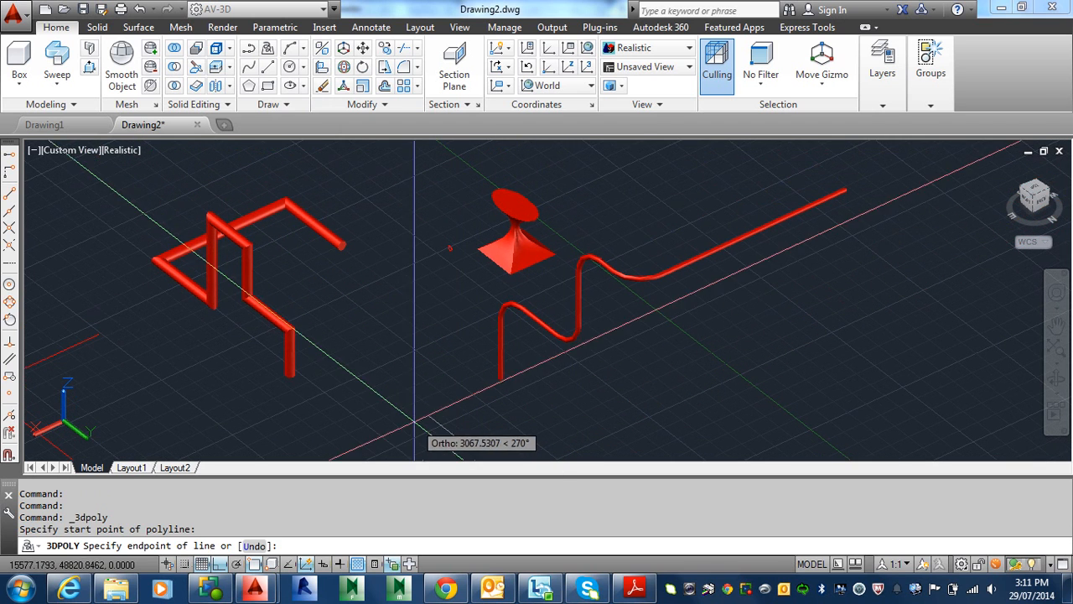
pyautogui.click(426, 424)
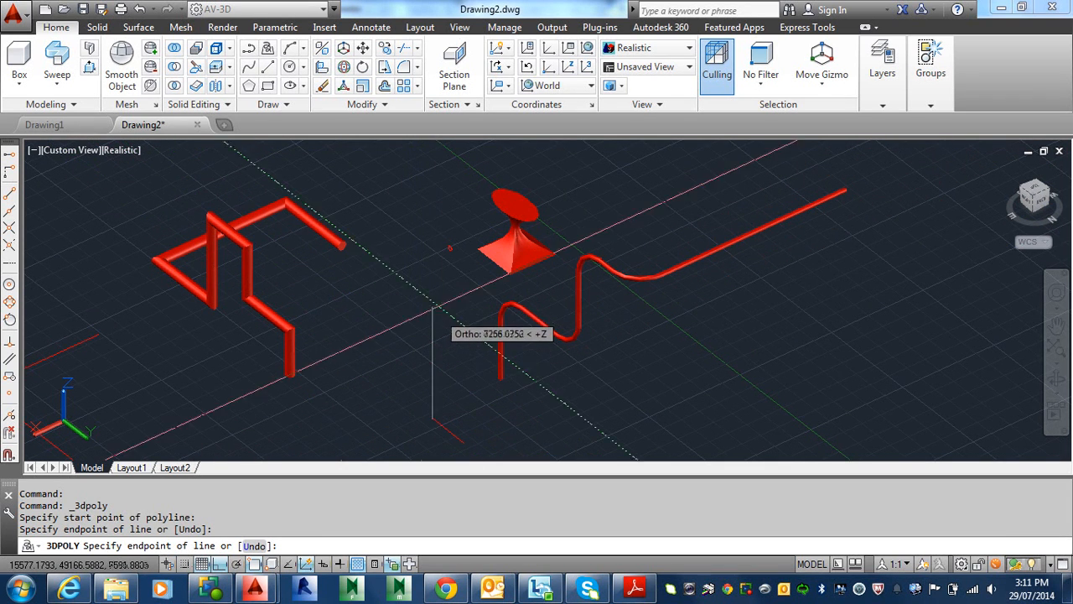
pyautogui.click(432, 260)
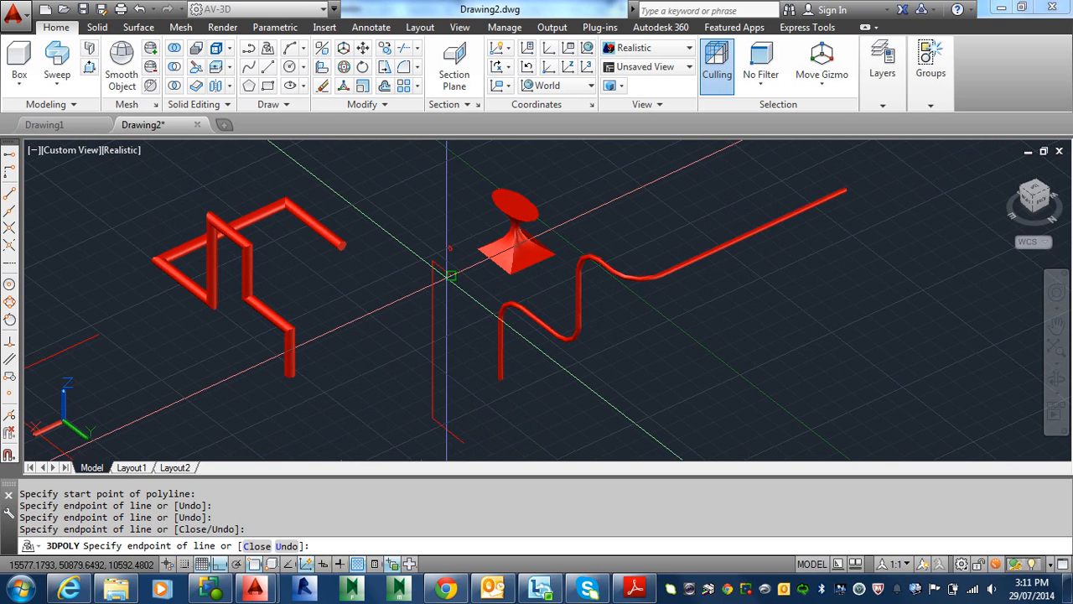
# - Continue the 3D polyline outward and down in four stair-like steps, and close it back to its start point
pyautogui.click(445, 306)
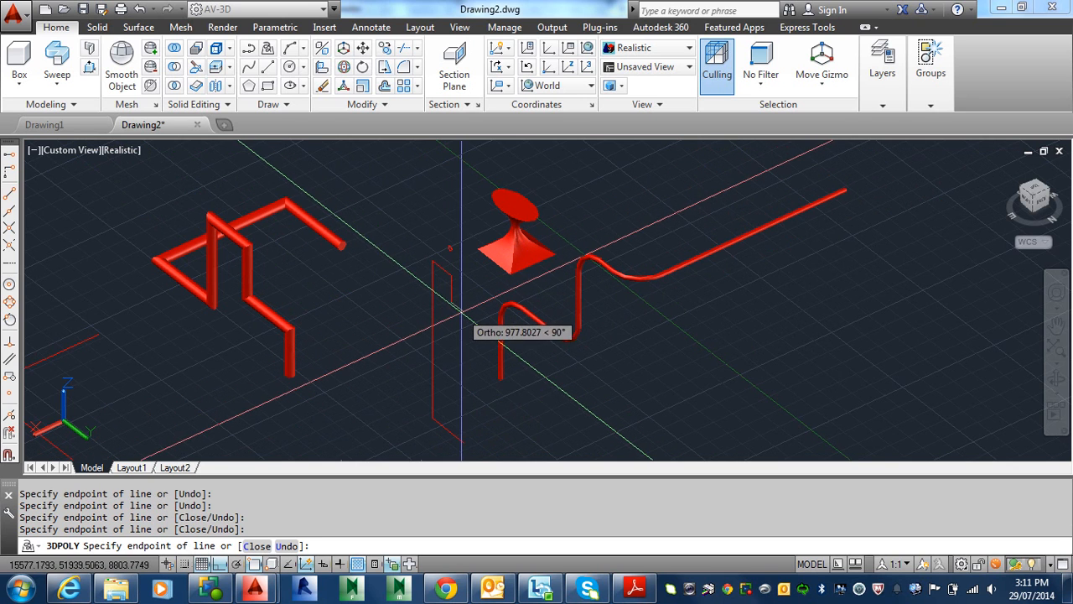
pyautogui.click(459, 344)
pyautogui.click(464, 344)
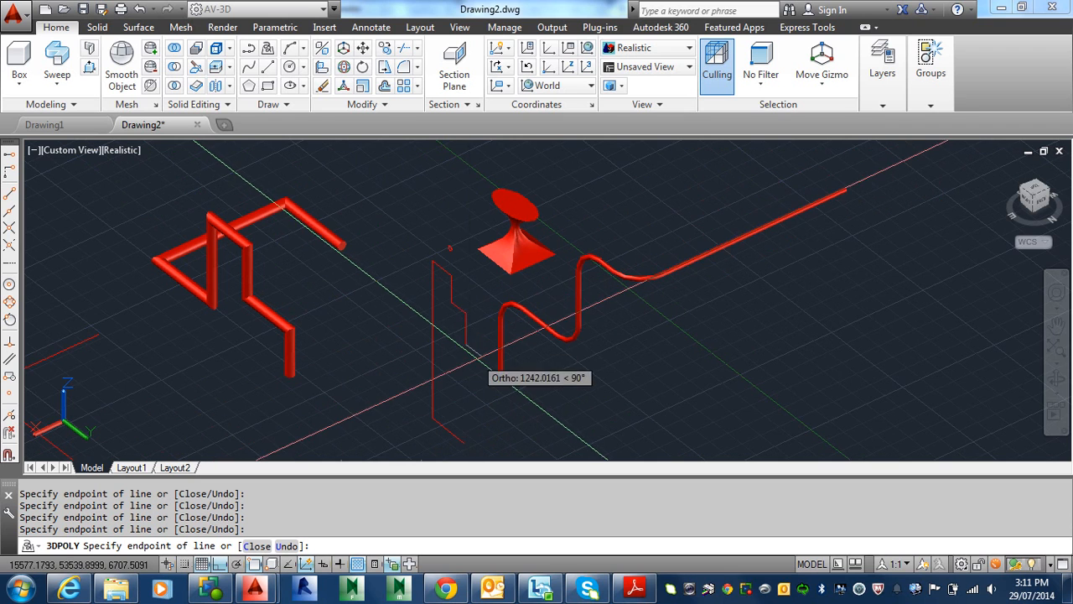
pyautogui.click(476, 360)
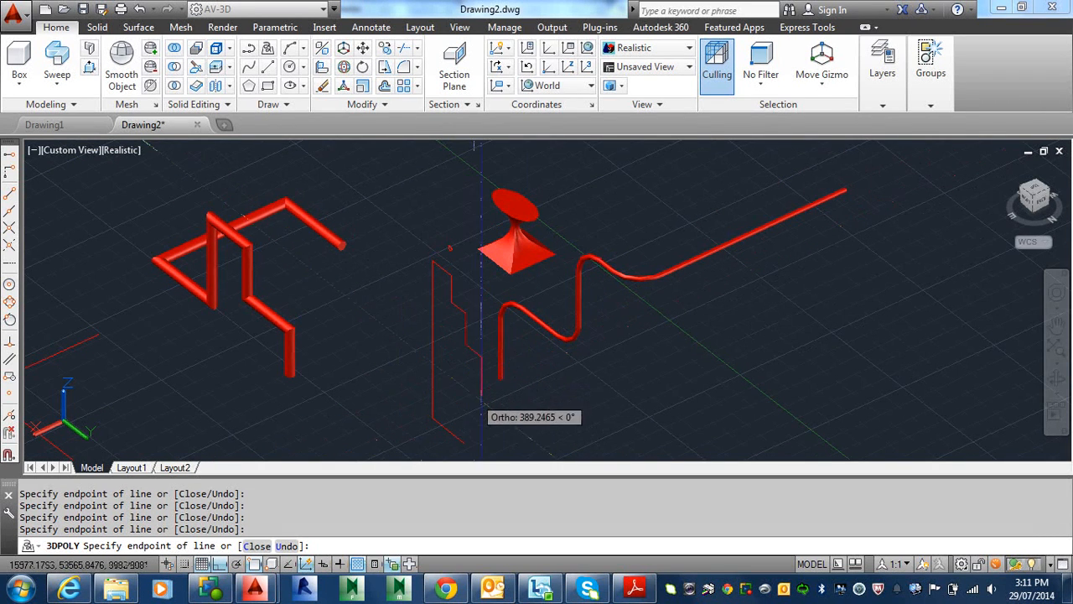
pyautogui.click(480, 394)
pyautogui.click(507, 414)
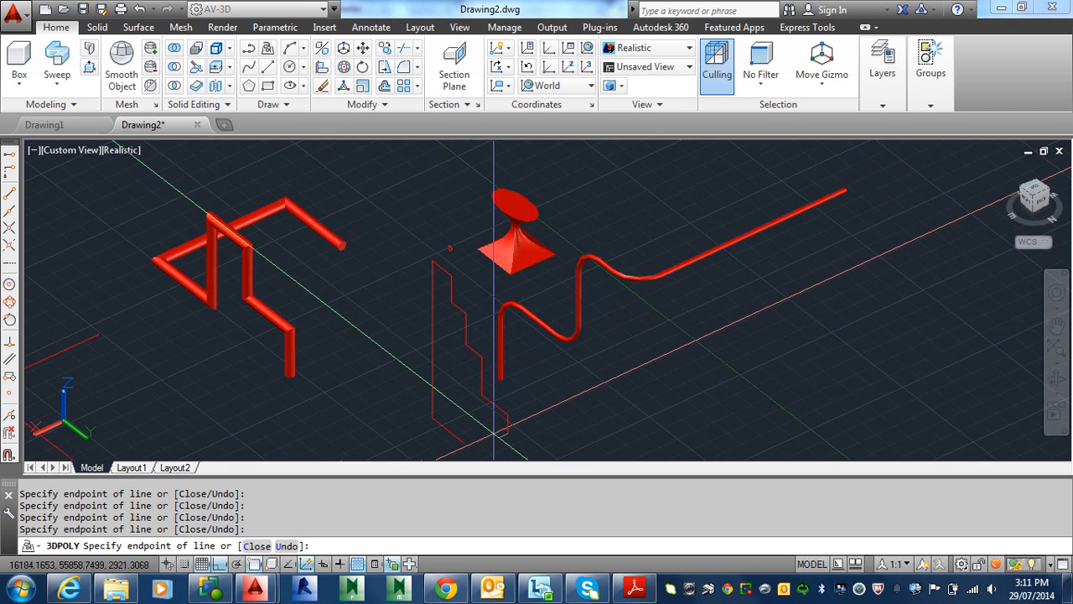
pyautogui.write('c')
pyautogui.press('Return')
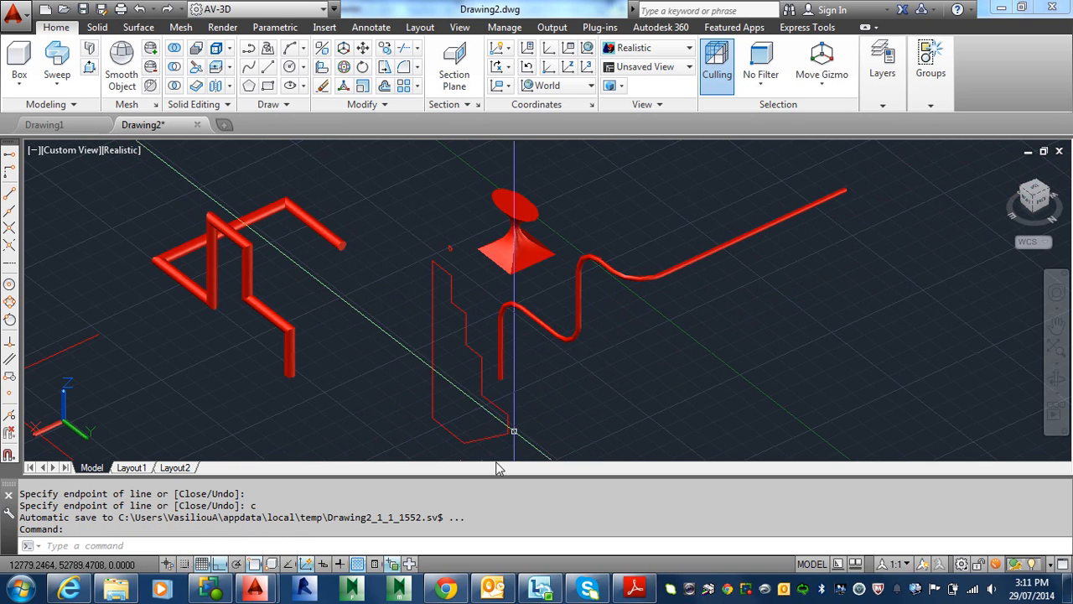
# - Move the curved pipe run in the negative Y direction, clear of the closed stepped profile
pyautogui.keyDown('shift'); pyautogui.moveTo(524, 412); pyautogui.dragTo(637, 436, button='middle'); pyautogui.keyUp('shift')
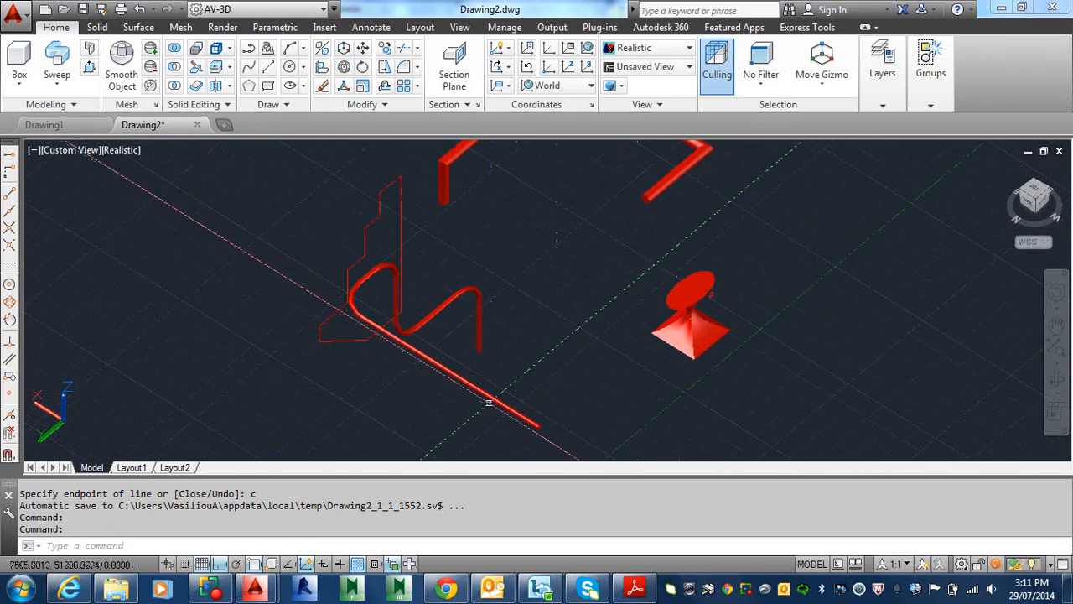
pyautogui.press('Return')
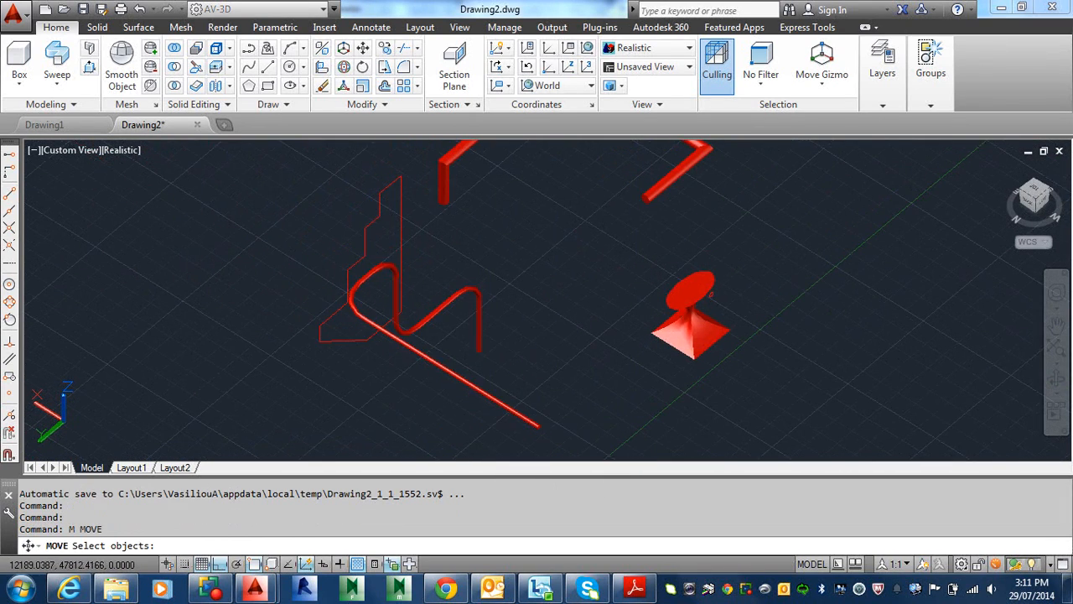
pyautogui.click(475, 377)
pyautogui.press('Return')
pyautogui.click(470, 349)
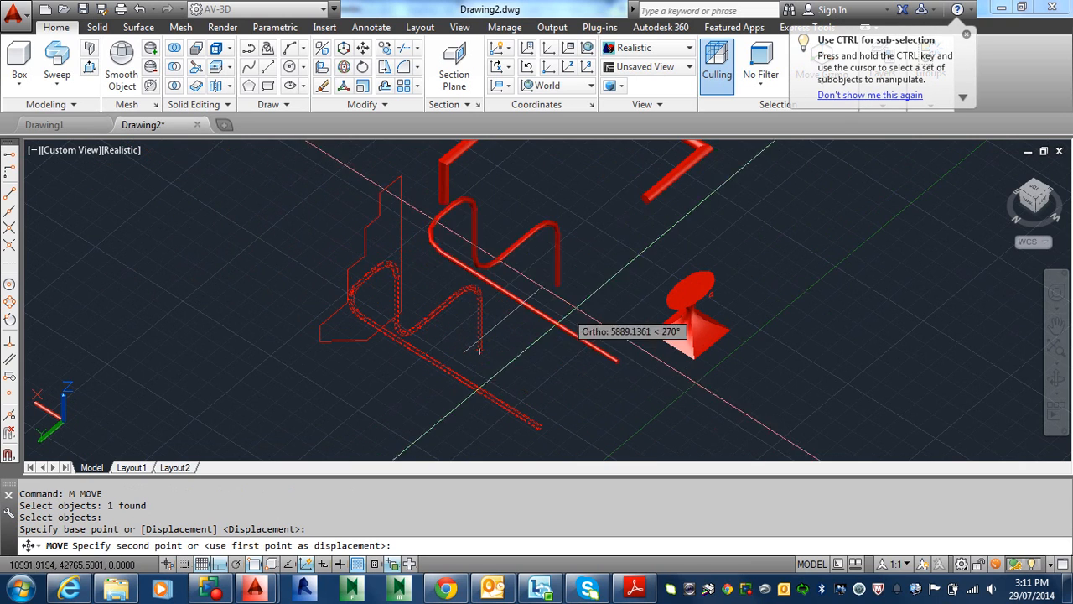
pyautogui.click(687, 281)
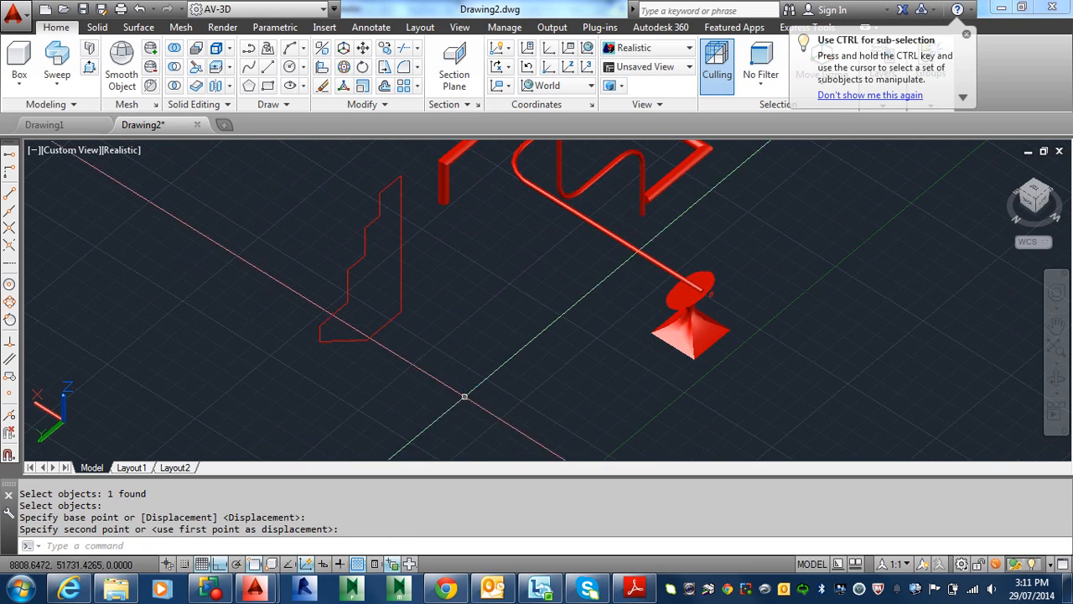
# - Revolve the closed stepped profile partway round its straight vertical edge, leaving a wedge open, and inspect the cut faces
pyautogui.keyDown('shift'); pyautogui.moveTo(465, 395); pyautogui.dragTo(629, 366, button='middle'); pyautogui.keyUp('shift')
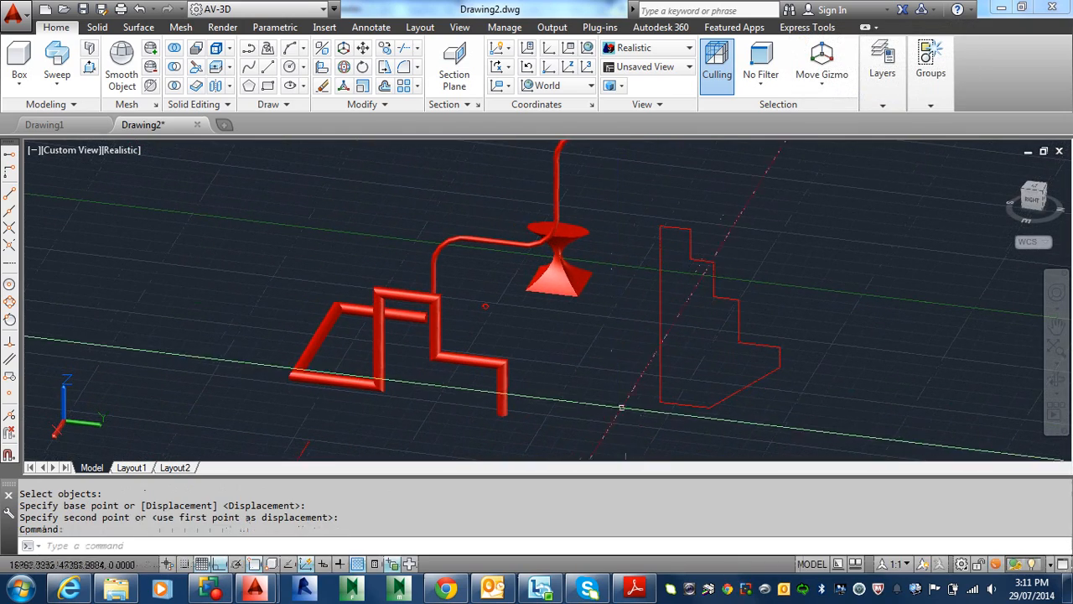
pyautogui.keyDown('shift'); pyautogui.moveTo(621, 407); pyautogui.dragTo(701, 434, button='middle'); pyautogui.keyUp('shift')
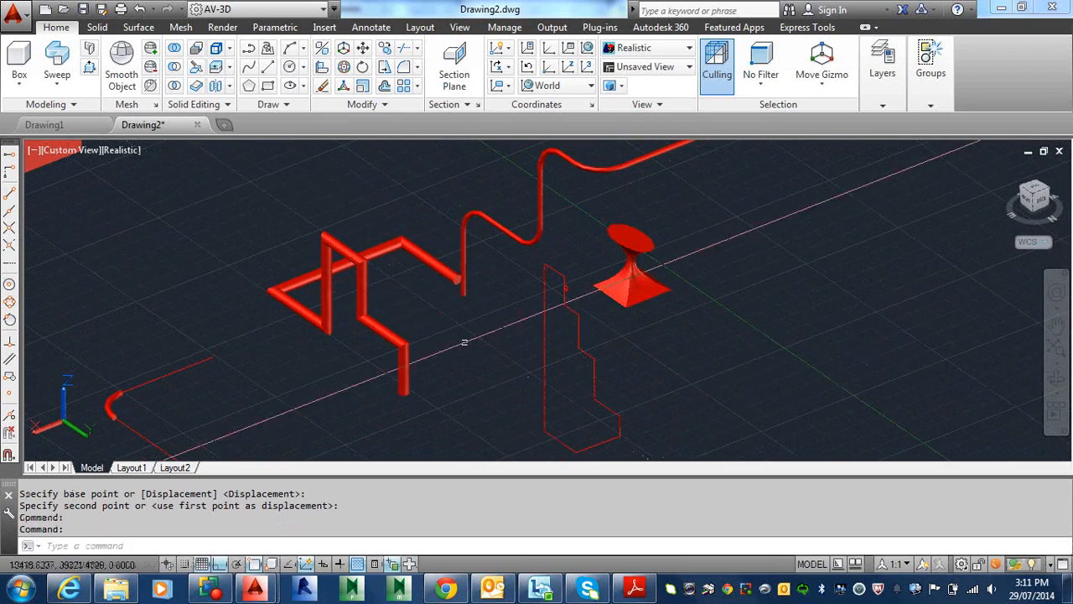
pyautogui.click(60, 84)
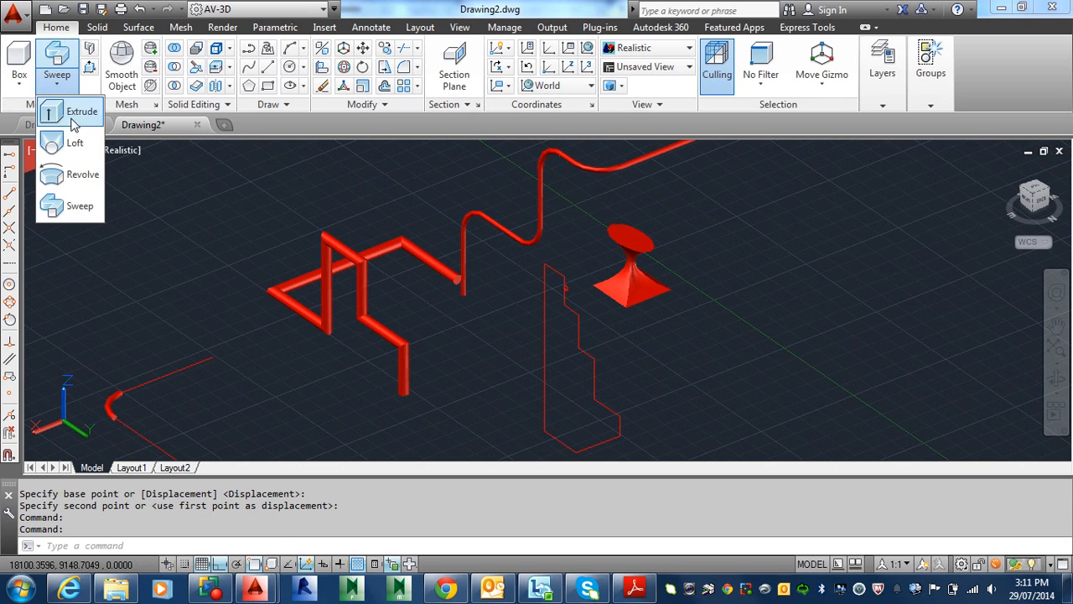
pyautogui.click(77, 178)
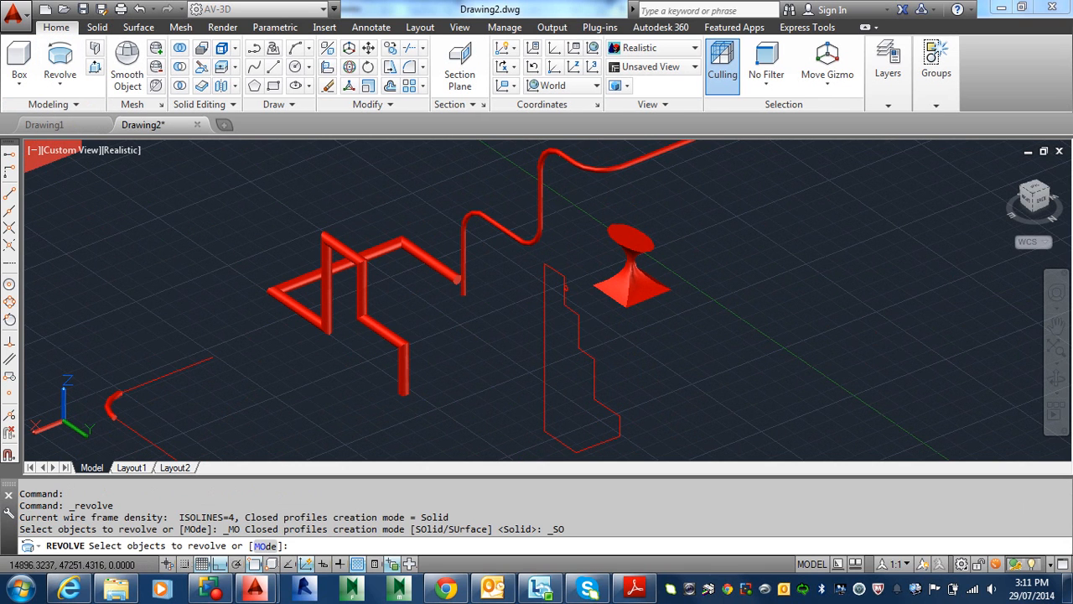
pyautogui.click(542, 409)
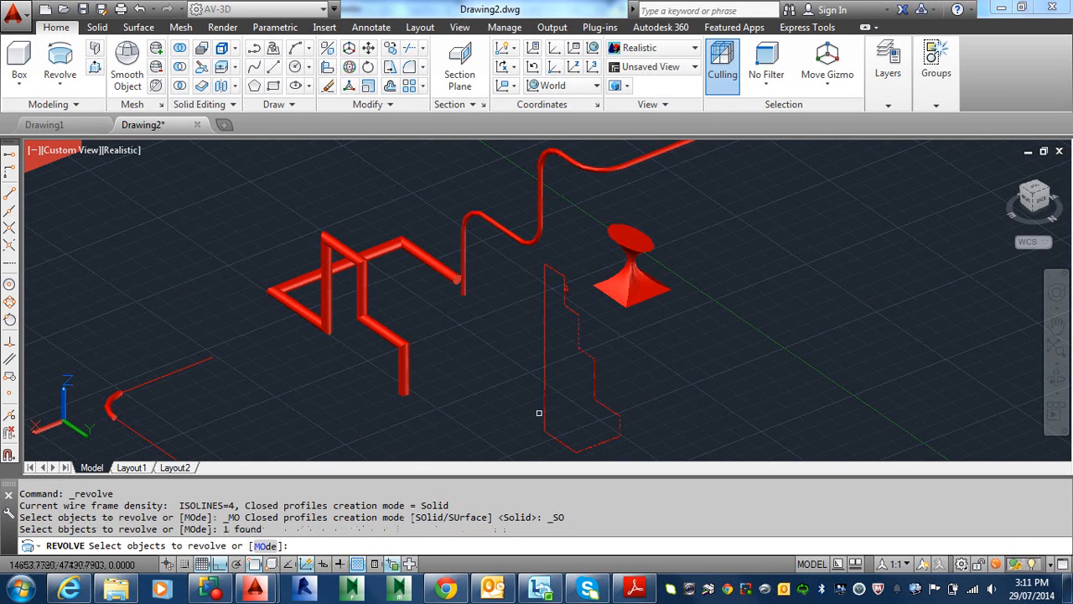
pyautogui.press('Return')
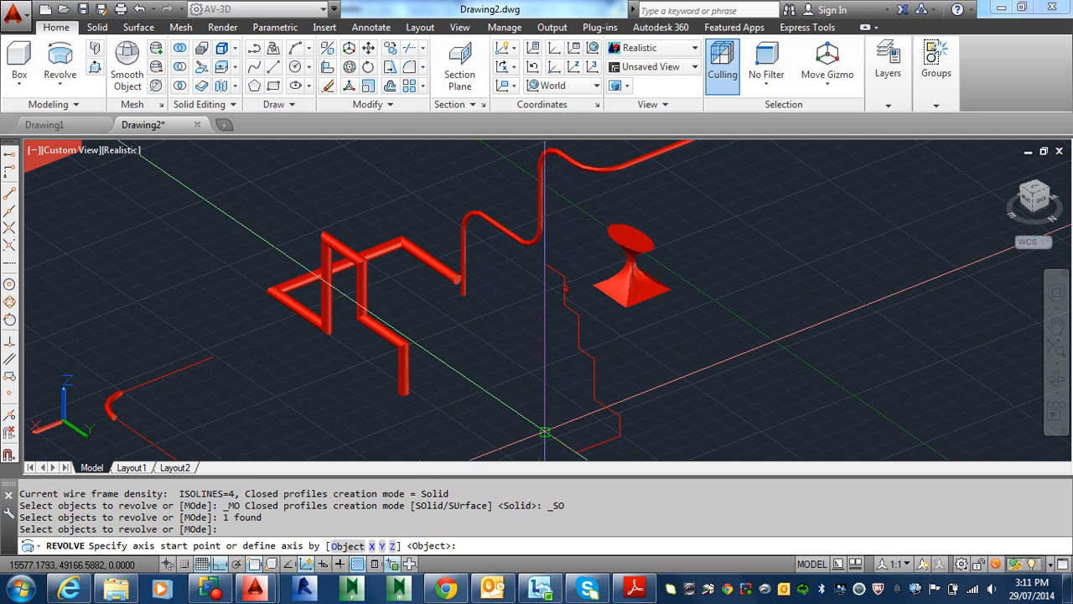
pyautogui.click(545, 431)
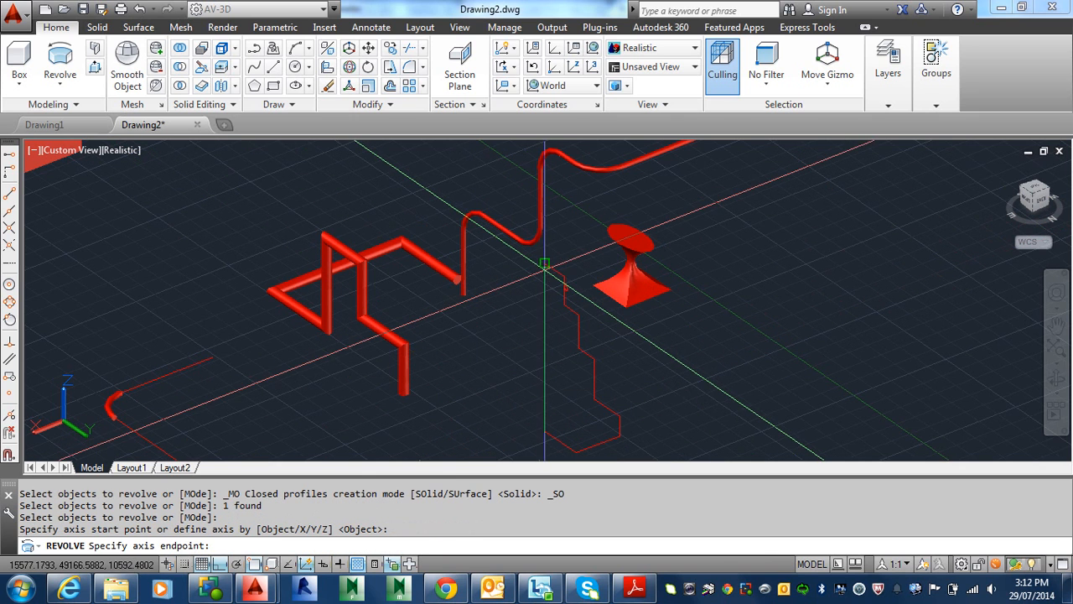
pyautogui.click(543, 204)
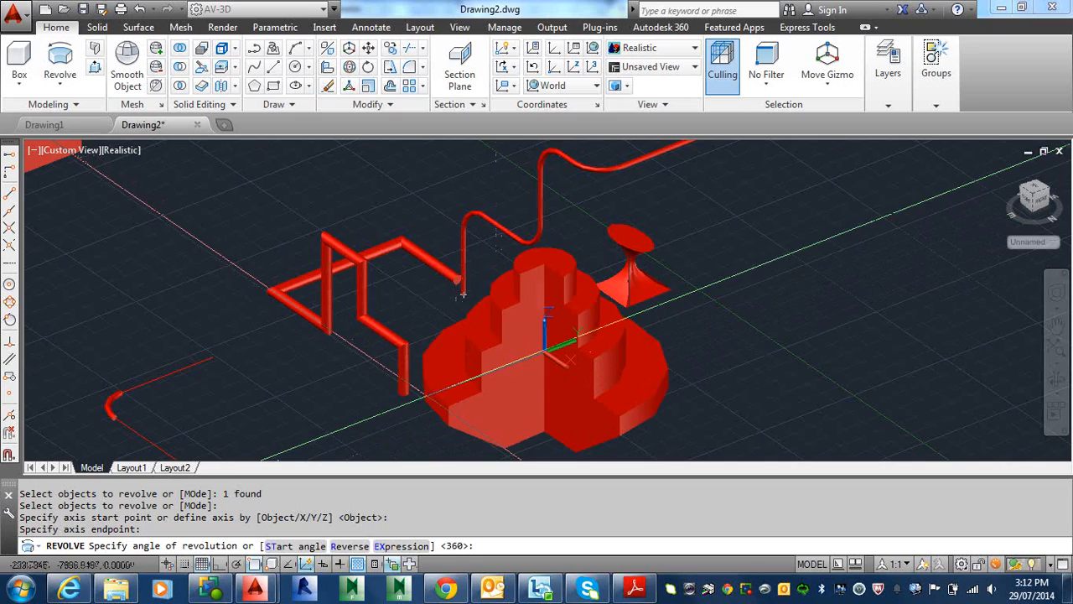
pyautogui.click(486, 409)
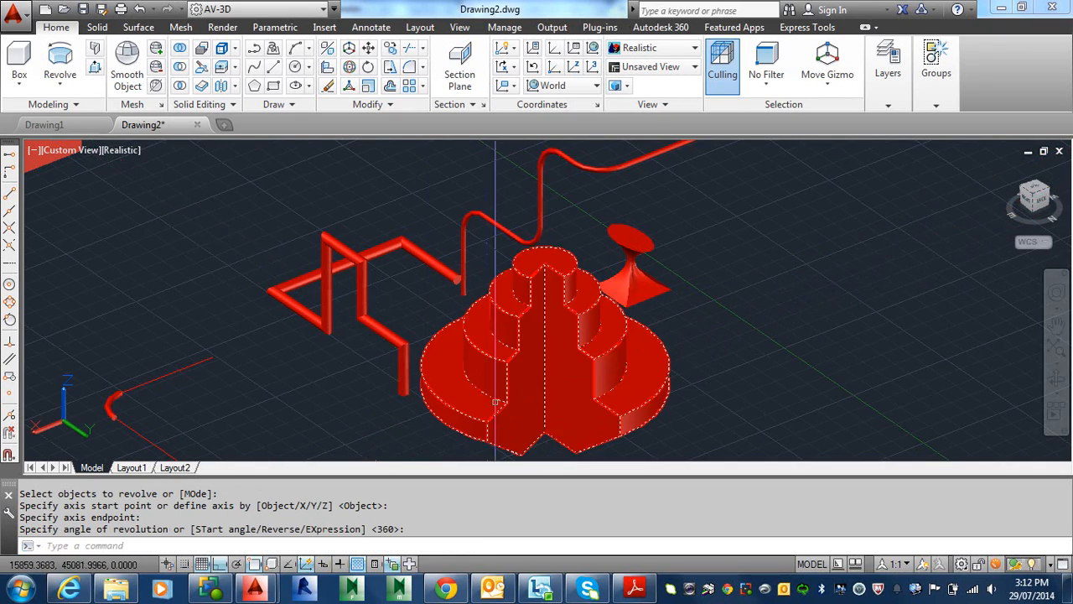
pyautogui.keyDown('shift'); pyautogui.moveTo(495, 408); pyautogui.dragTo(460, 366, button='middle'); pyautogui.keyUp('shift')
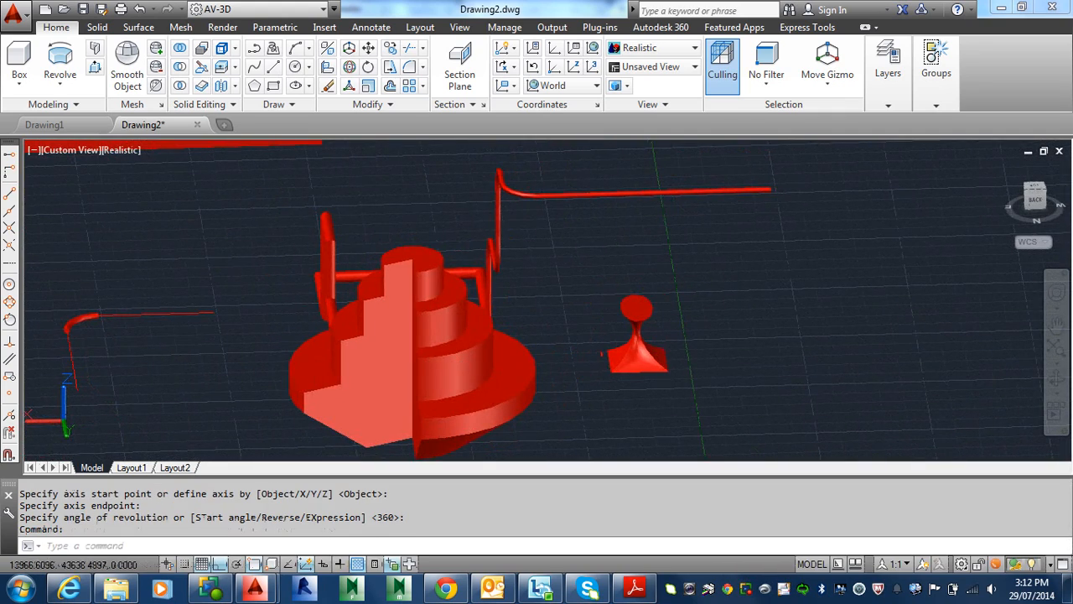
# - Undo the partial revolve of the stepped profile
pyautogui.hotkey('ctrl', 'z')
pyautogui.hotkey('ctrl', 'z')
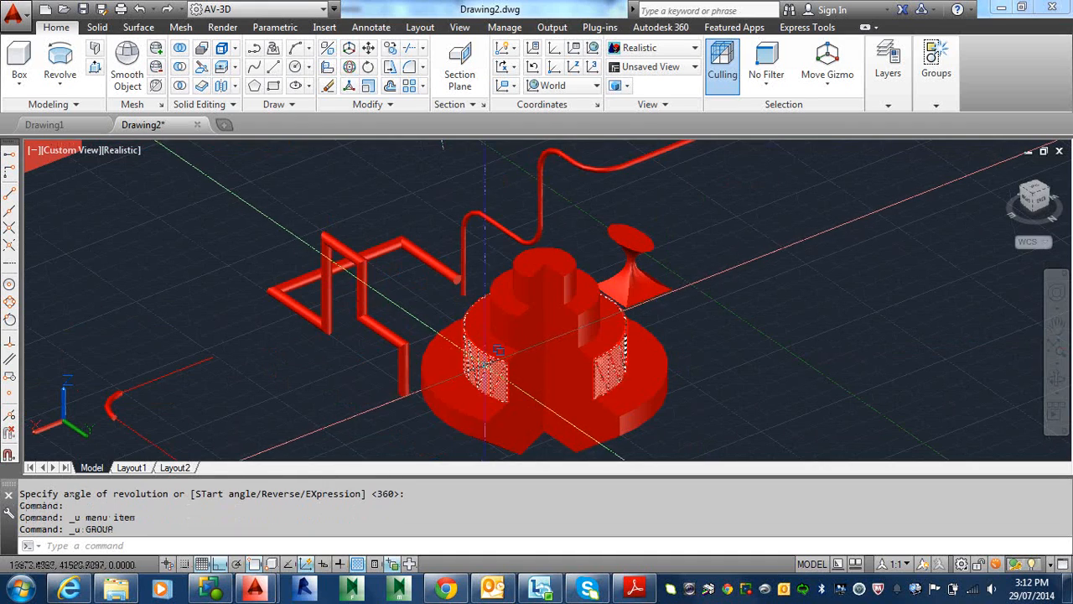
pyautogui.hotkey('ctrl', 'z')
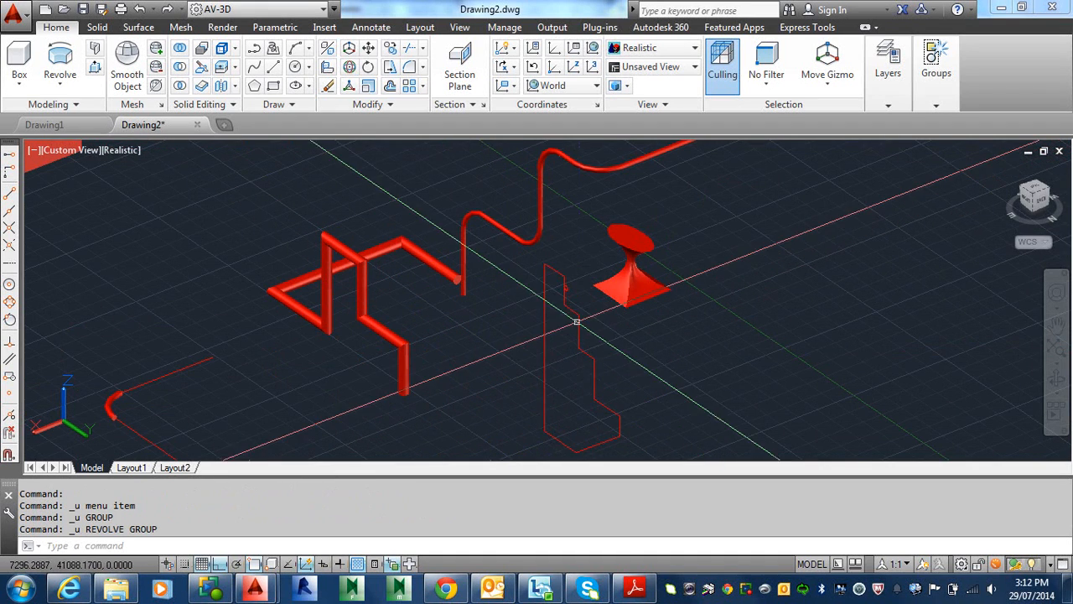
pyautogui.moveTo(571, 350); pyautogui.dragTo(573, 311, button='middle')
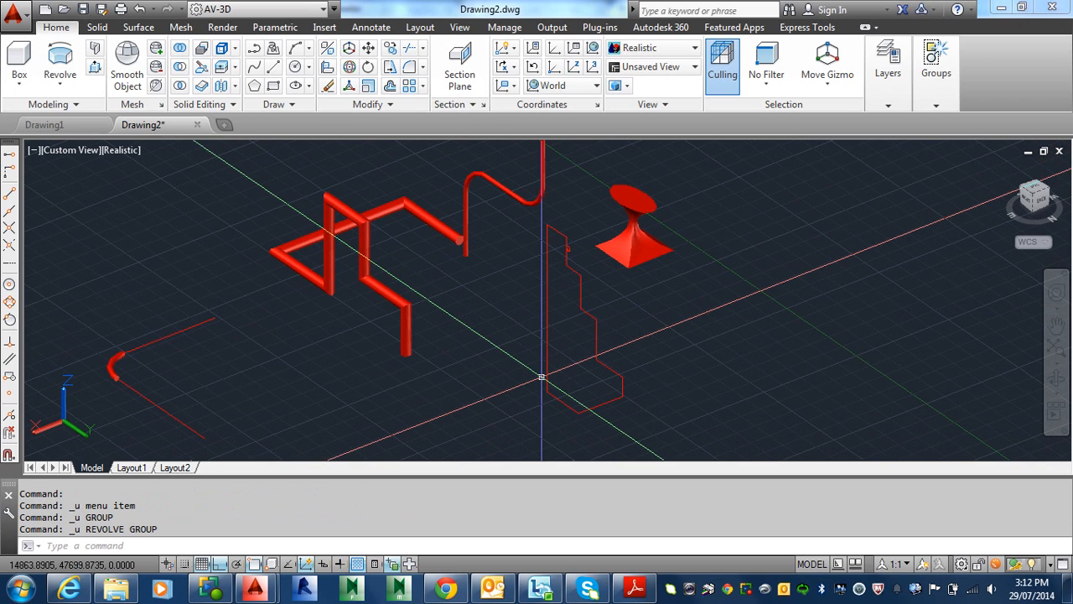
pyautogui.write('m')
pyautogui.press('Return')
pyautogui.press('Escape')
pyautogui.press('Escape')
# - Draw a line over the stepped profile's straight vertical edge, from its lower endpoint to its upper endpoint
pyautogui.write('l')
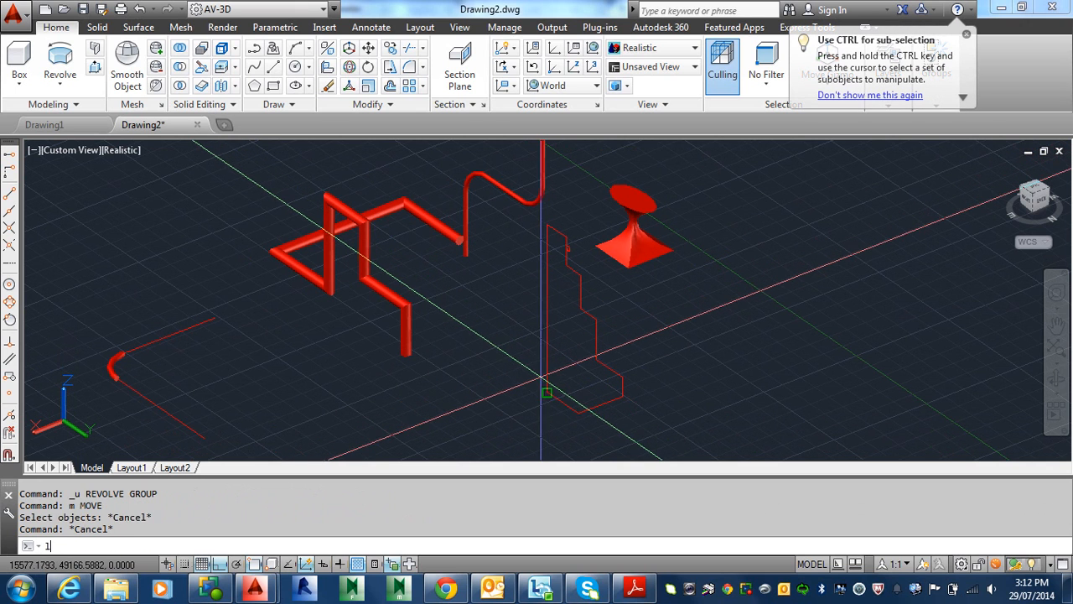
pyautogui.press('Return')
pyautogui.click(546, 390)
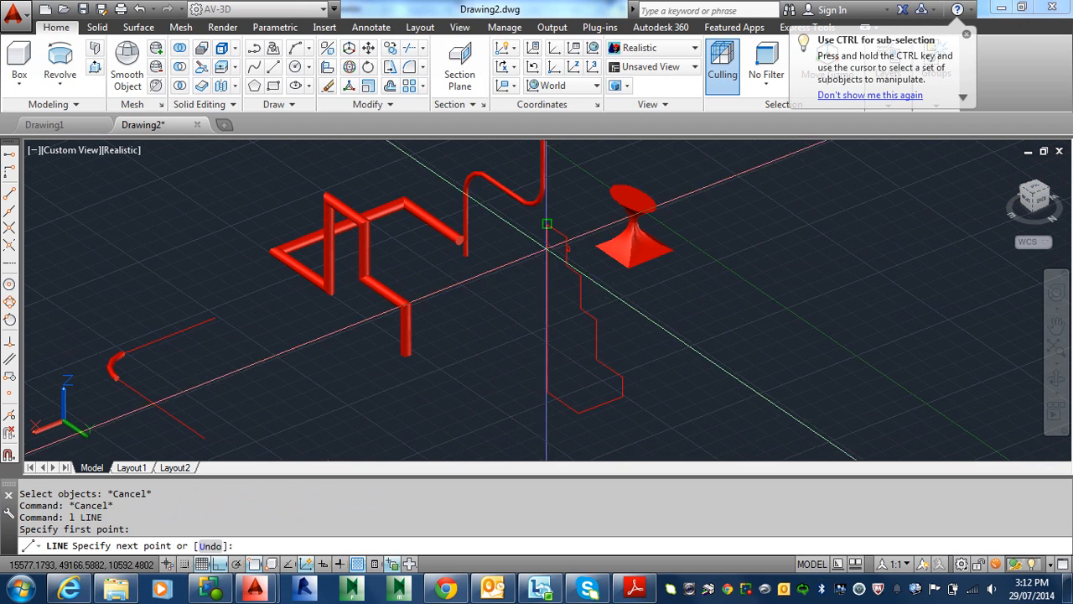
pyautogui.click(547, 225)
pyautogui.press('Escape')
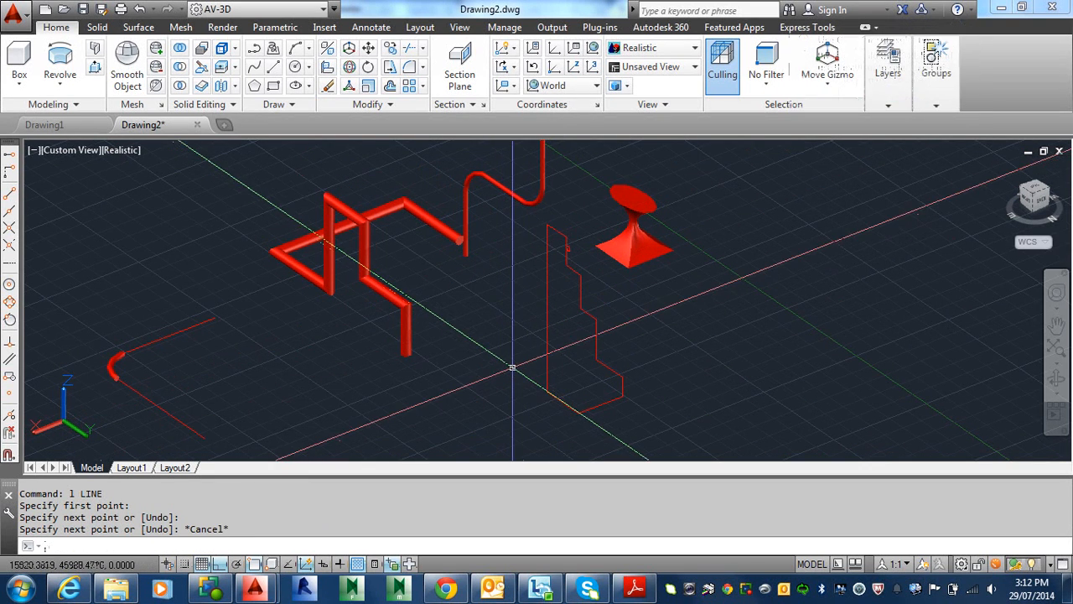
# - Move the separate vertical line, not the 3D polyline, about 1,620 units off the profile in the positive X direction
pyautogui.write('m')
pyautogui.press('Return')
pyautogui.click(551, 318)
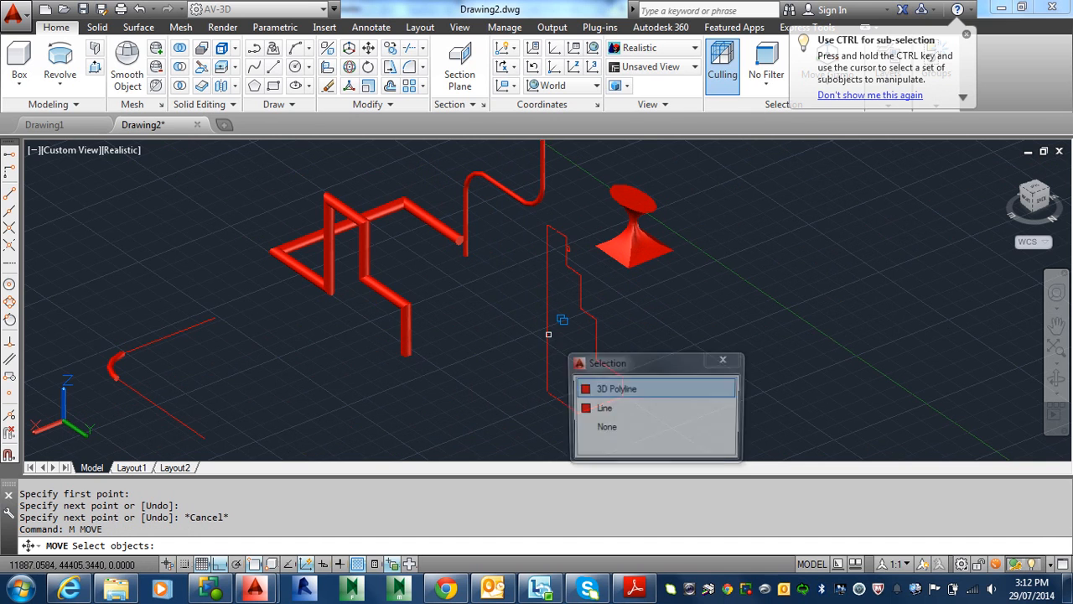
pyautogui.click(600, 408)
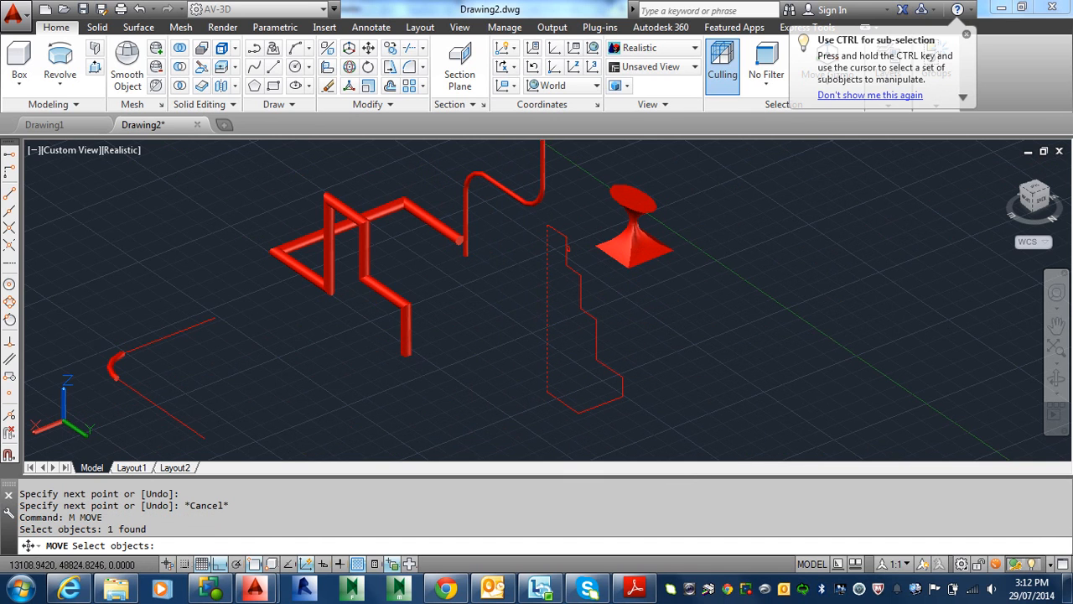
pyautogui.press('Return')
pyautogui.click(526, 371)
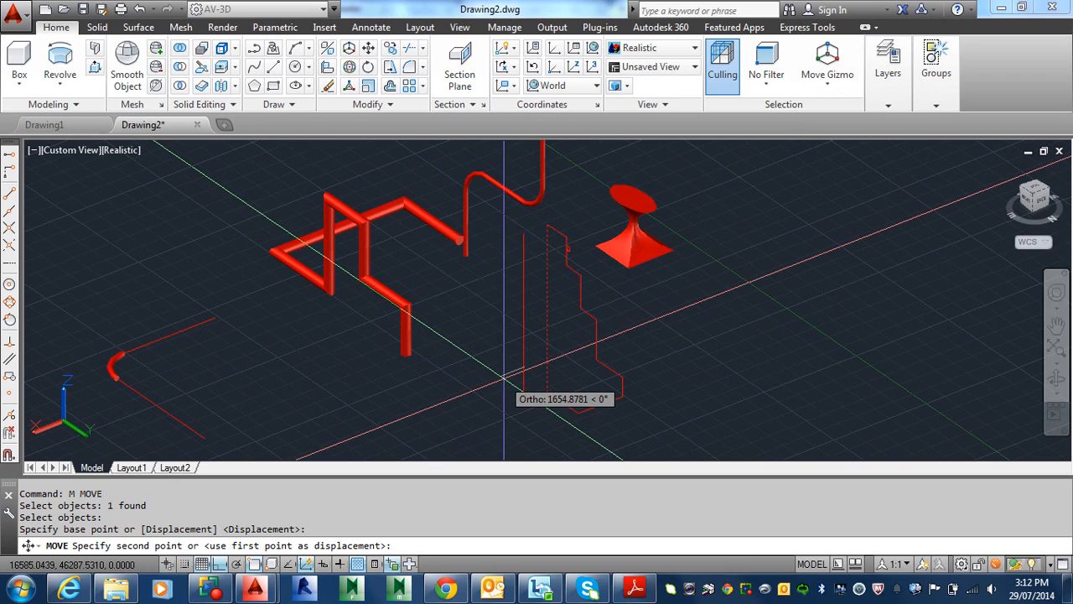
pyautogui.keyDown('shift'); pyautogui.moveTo(503, 455); pyautogui.dragTo(564, 451, button='middle'); pyautogui.keyUp('shift')
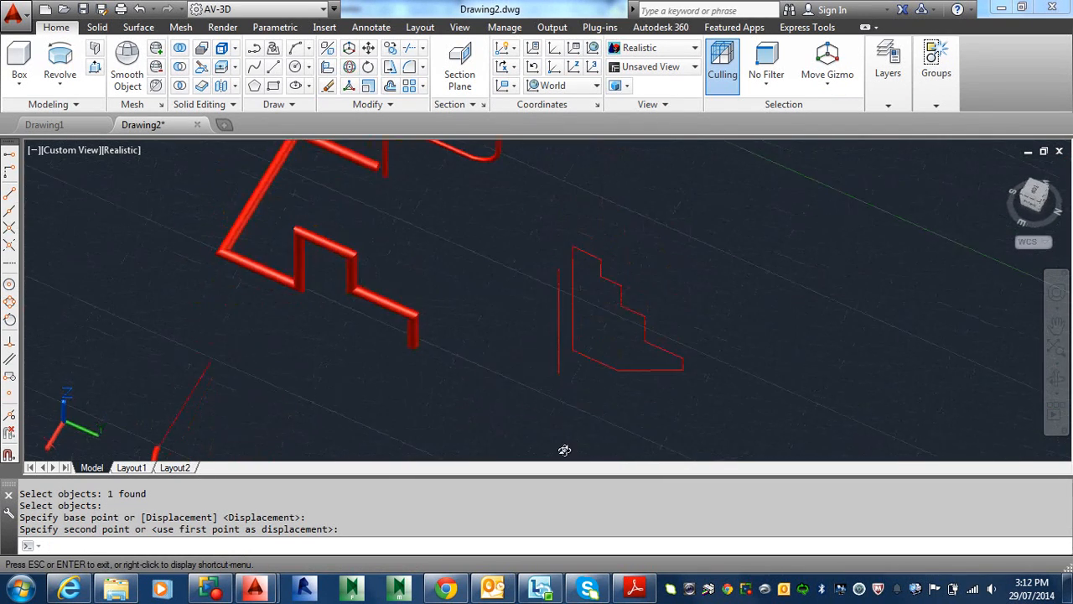
pyautogui.press('Escape')
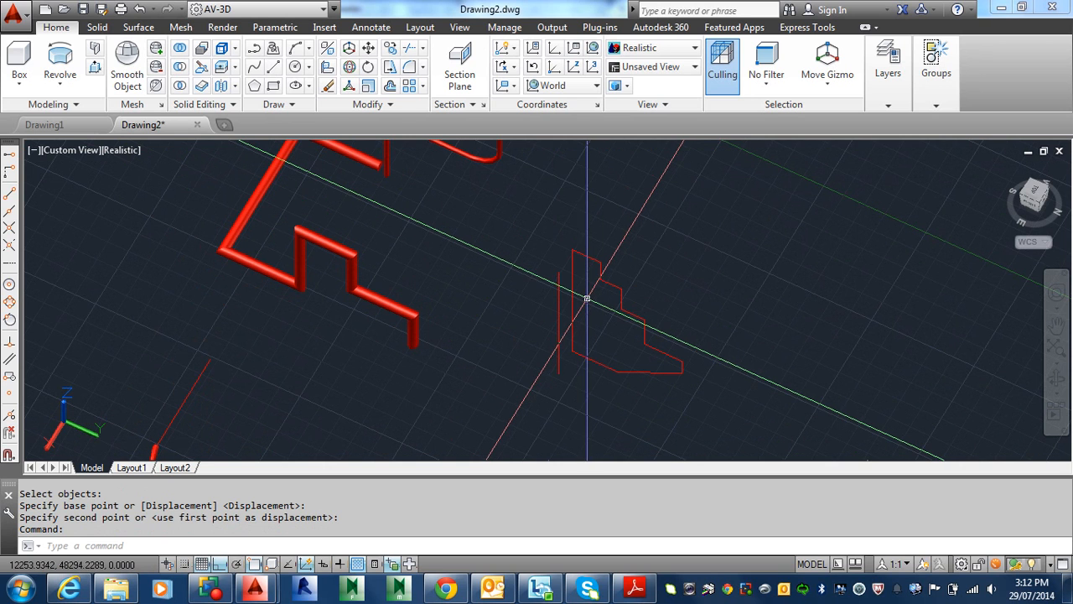
# - Move the vertical line by its lower endpoint about 1,350 units in the negative Y direction, away from the stepped profile
pyautogui.press('Return')
pyautogui.click(559, 368)
pyautogui.press('Return')
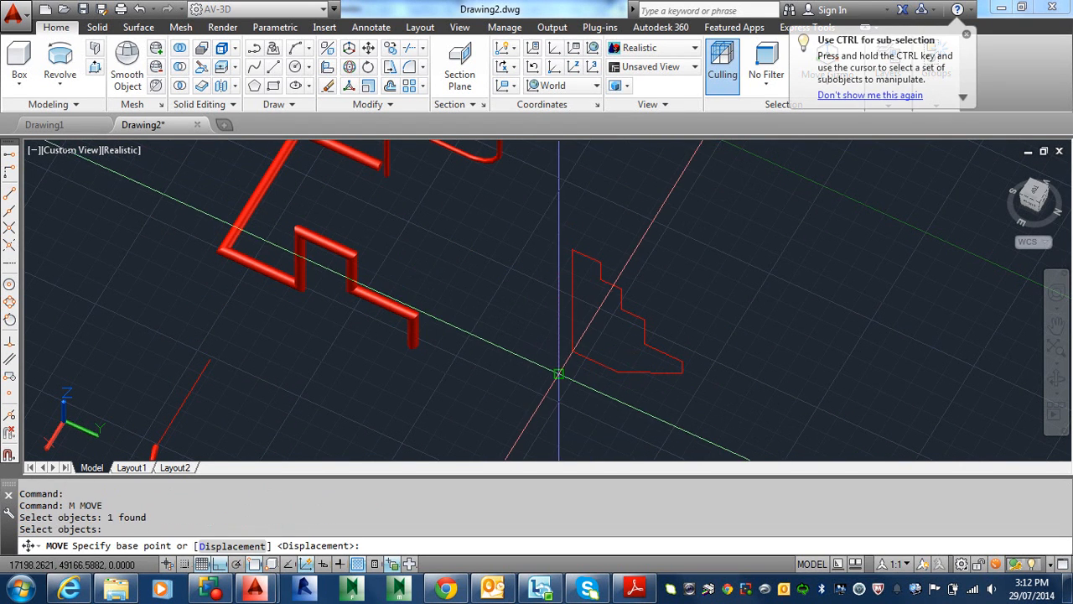
pyautogui.click(559, 373)
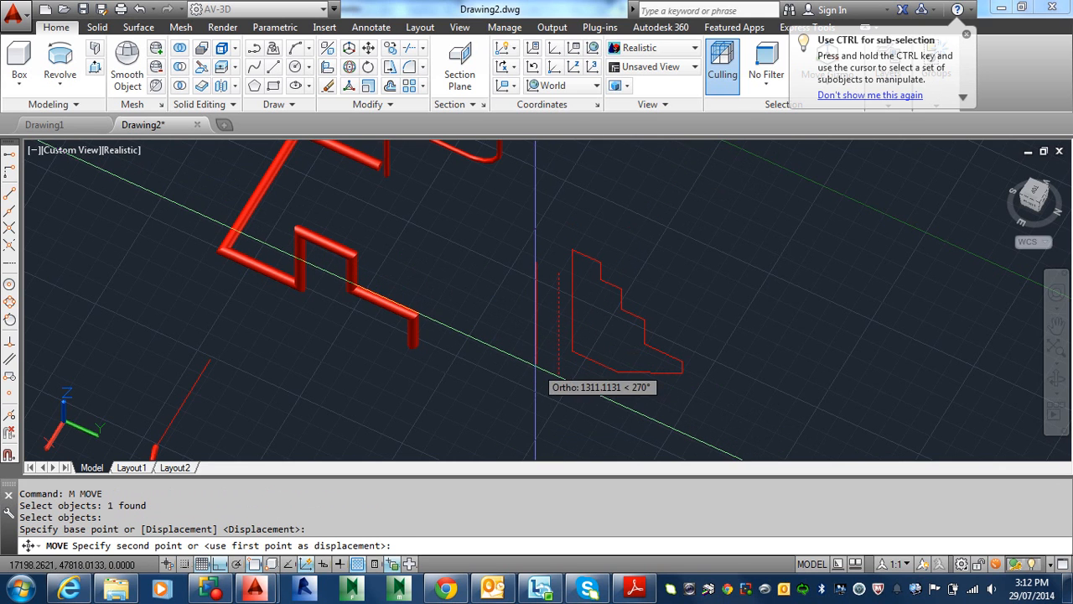
# - Revolve the stepped profile a full 360 degrees about the offset vertical line, and inspect the ring-shaped solid from above
pyautogui.keyDown('shift'); pyautogui.moveTo(596, 386); pyautogui.dragTo(603, 408, button='middle'); pyautogui.keyUp('shift')
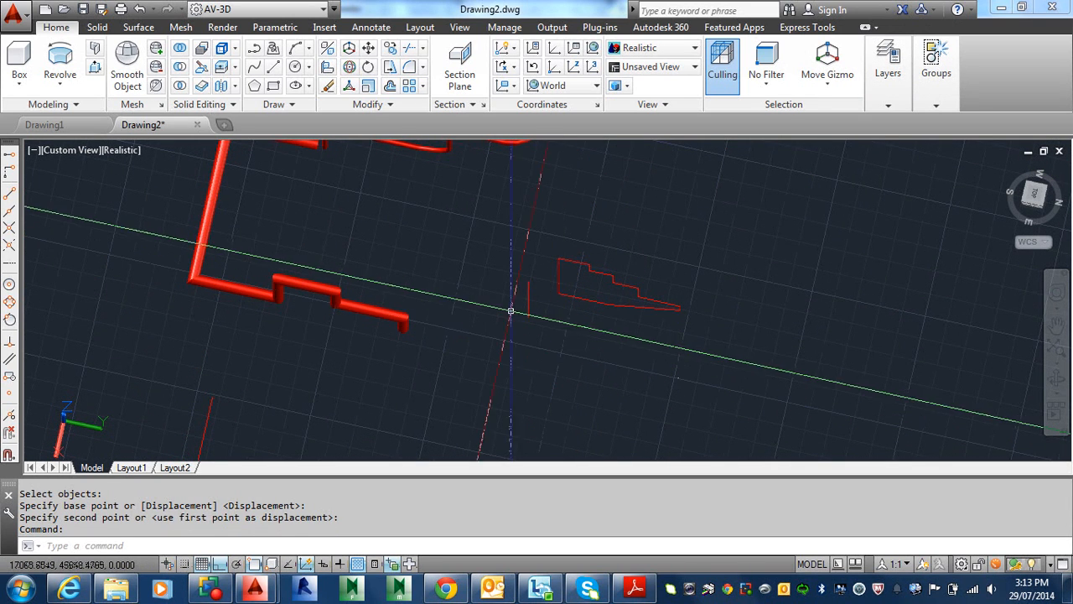
pyautogui.click(60, 68)
pyautogui.click(559, 293)
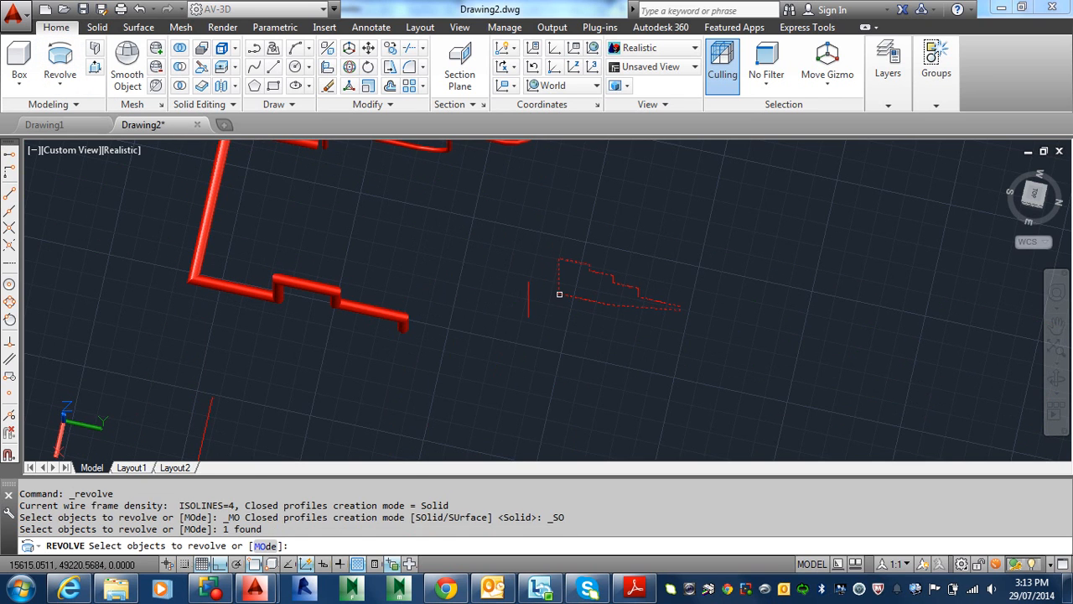
pyautogui.press('Return')
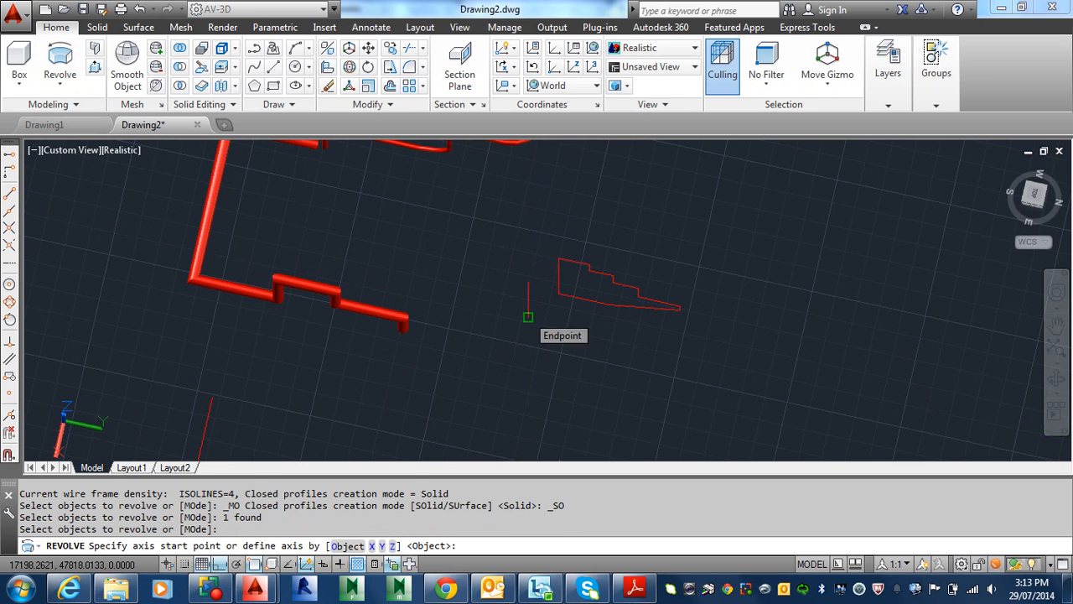
pyautogui.click(527, 317)
pyautogui.click(527, 283)
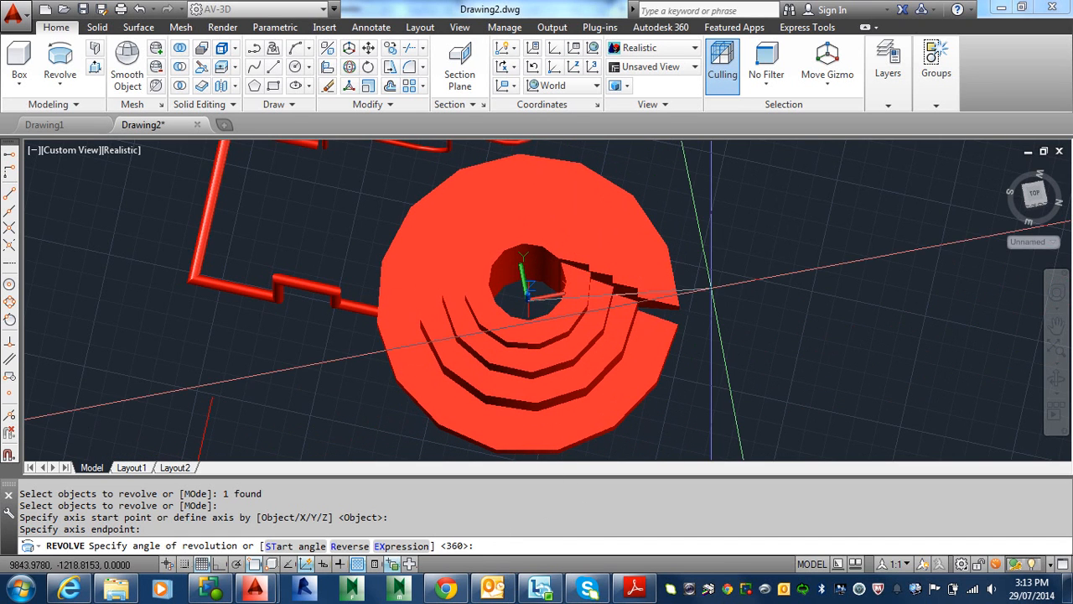
pyautogui.press('Return')
pyautogui.keyDown('shift'); pyautogui.moveTo(711, 288); pyautogui.dragTo(605, 341, button='middle'); pyautogui.keyUp('shift')
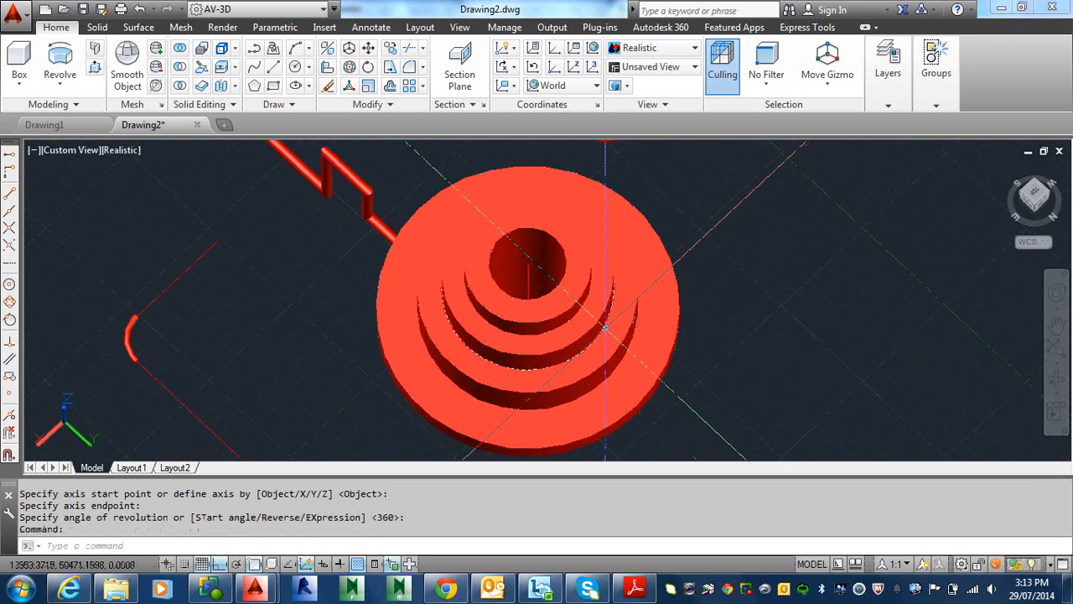
# - Undo the 360-degree revolve about the offset line
pyautogui.hotkey('ctrl', 'z')
pyautogui.hotkey('ctrl', 'z')
pyautogui.hotkey('ctrl', 'z')
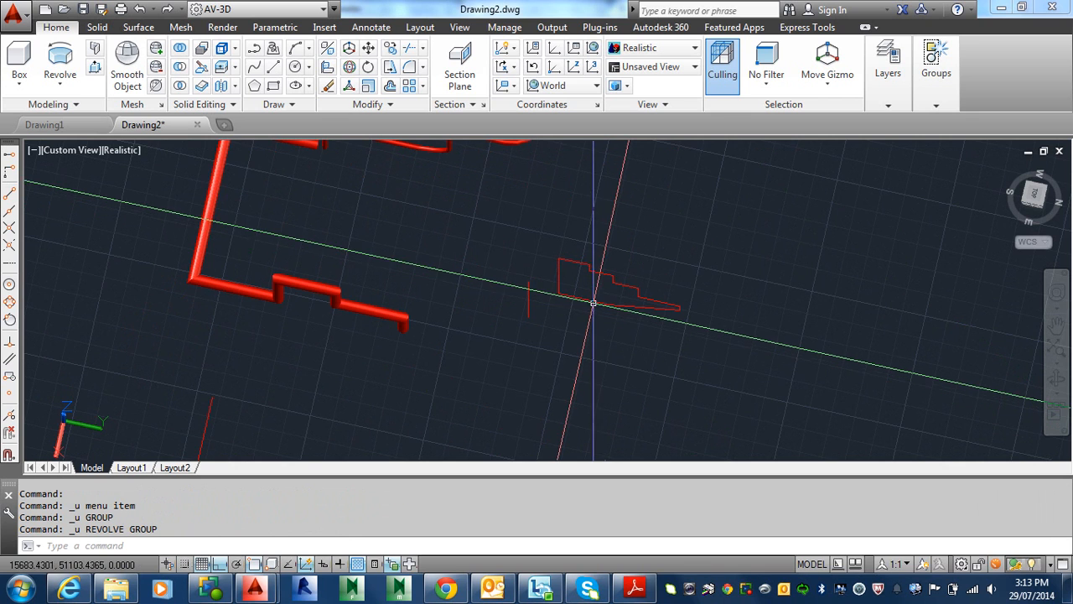
# - Move the vertical axis line about 9,030 units in the positive Y direction, past the profile's wide stepped end
pyautogui.keyDown('shift'); pyautogui.moveTo(592, 303); pyautogui.dragTo(594, 271, button='middle'); pyautogui.keyUp('shift')
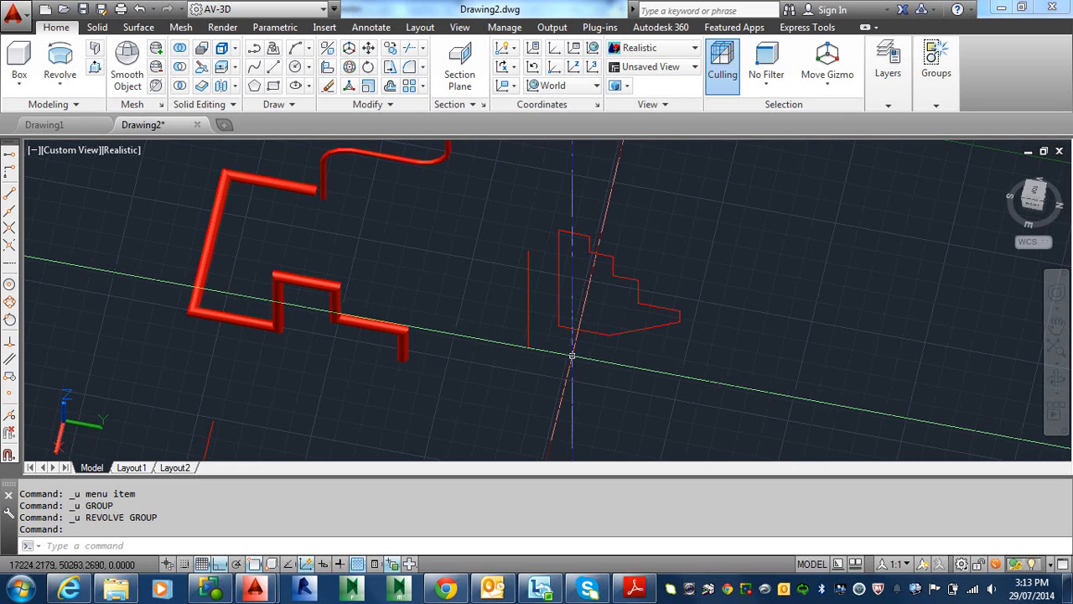
pyautogui.click(528, 320)
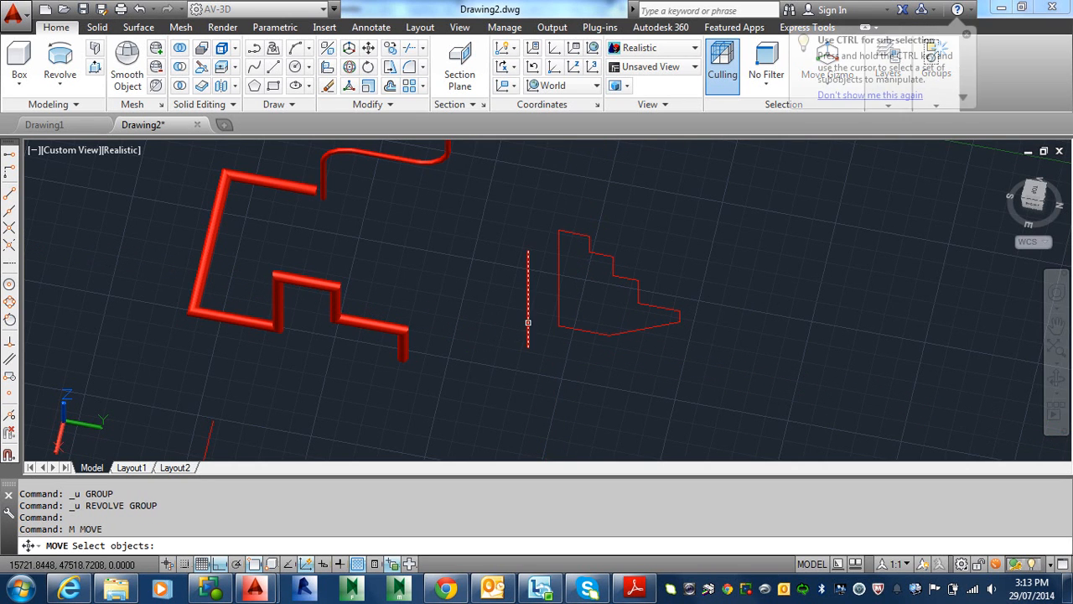
pyautogui.press('Return')
pyautogui.click(513, 356)
pyautogui.click(681, 368)
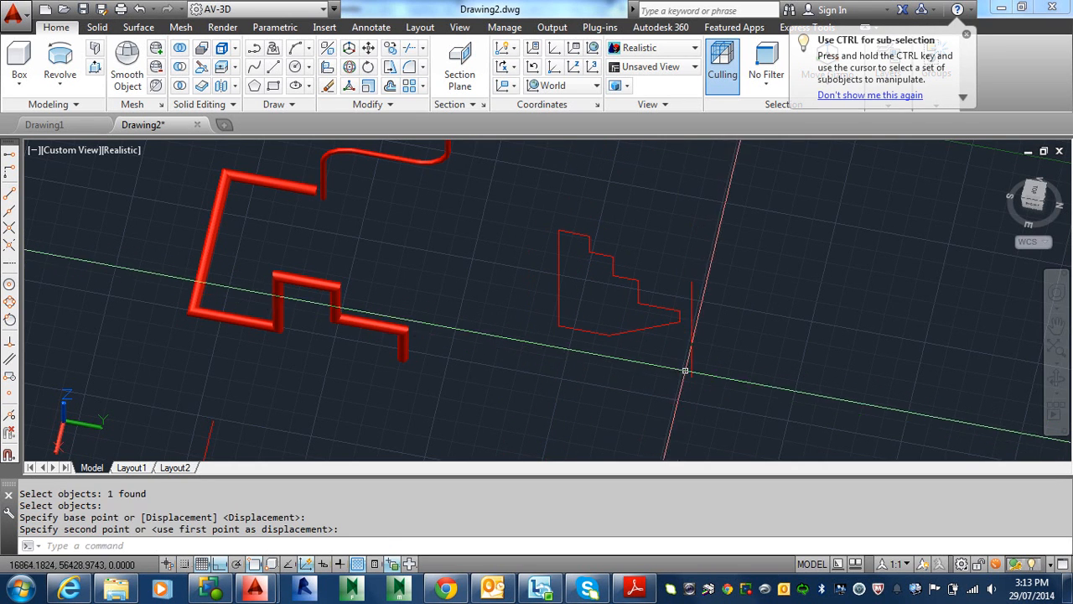
# - Revolve the closed stepped profile 270 degrees about the relocated vertical line, picking the line's lower and upper endpoints as the axis
pyautogui.keyDown('shift'); pyautogui.moveTo(682, 364); pyautogui.dragTo(670, 307, button='middle'); pyautogui.keyUp('shift')
pyautogui.click(59, 65)
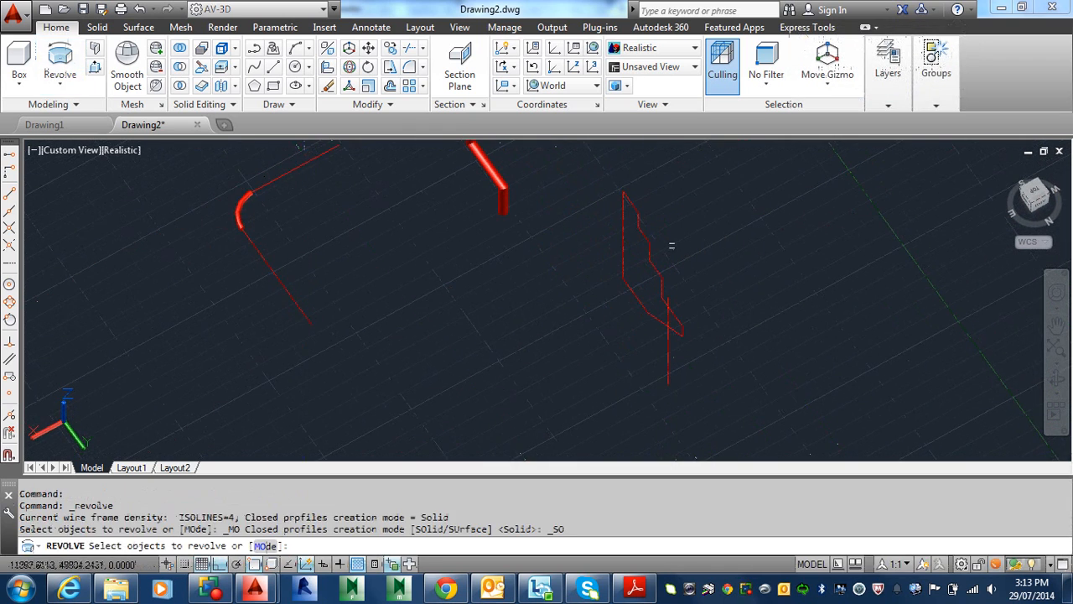
pyautogui.click(656, 267)
pyautogui.press('Return')
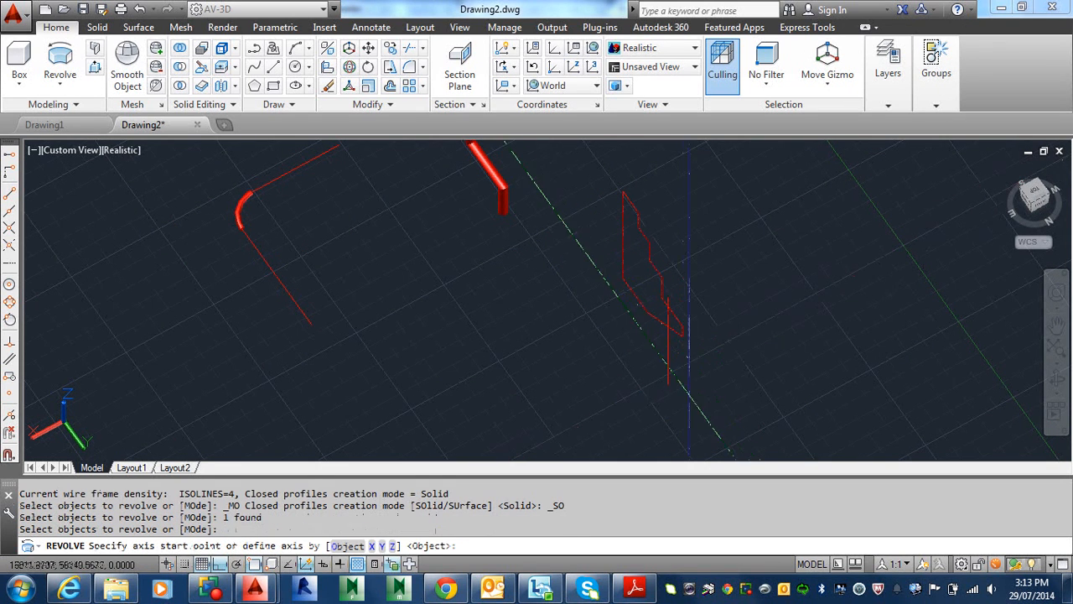
pyautogui.click(668, 384)
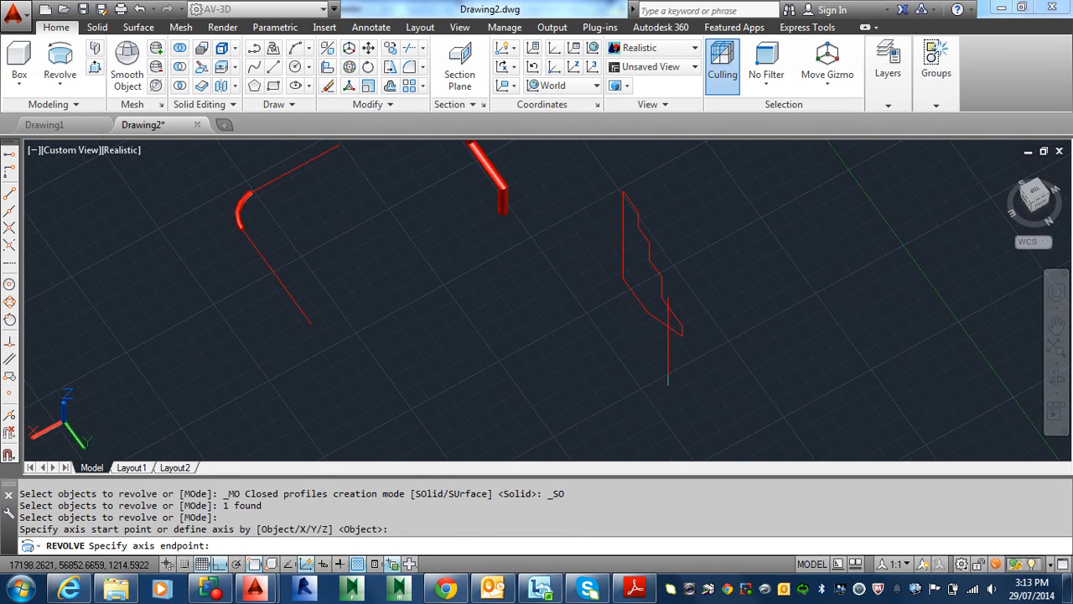
pyautogui.click(668, 297)
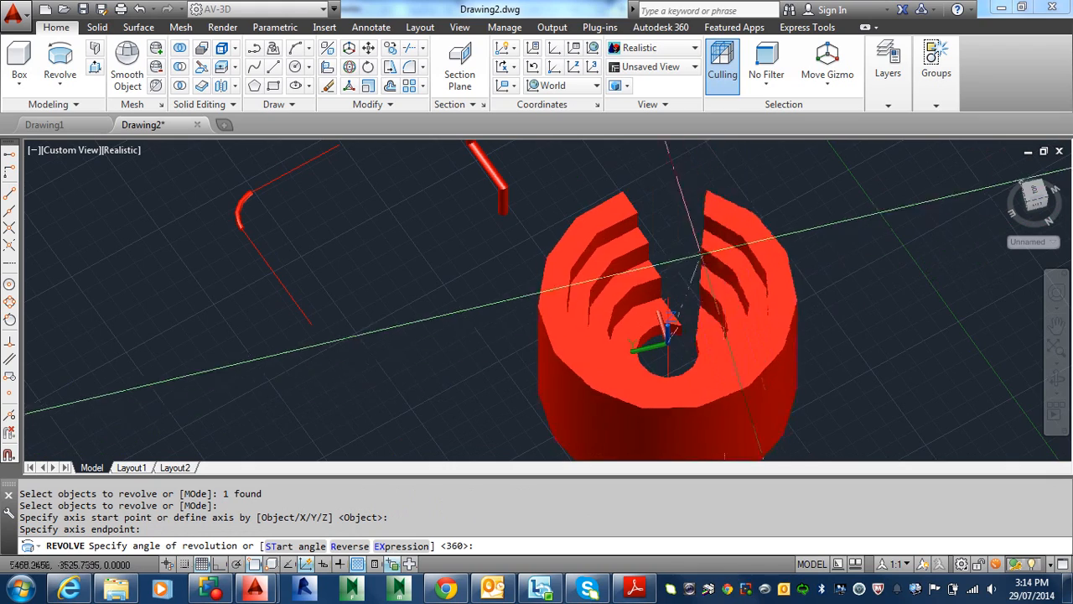
pyautogui.scroll(3, 668, 320)
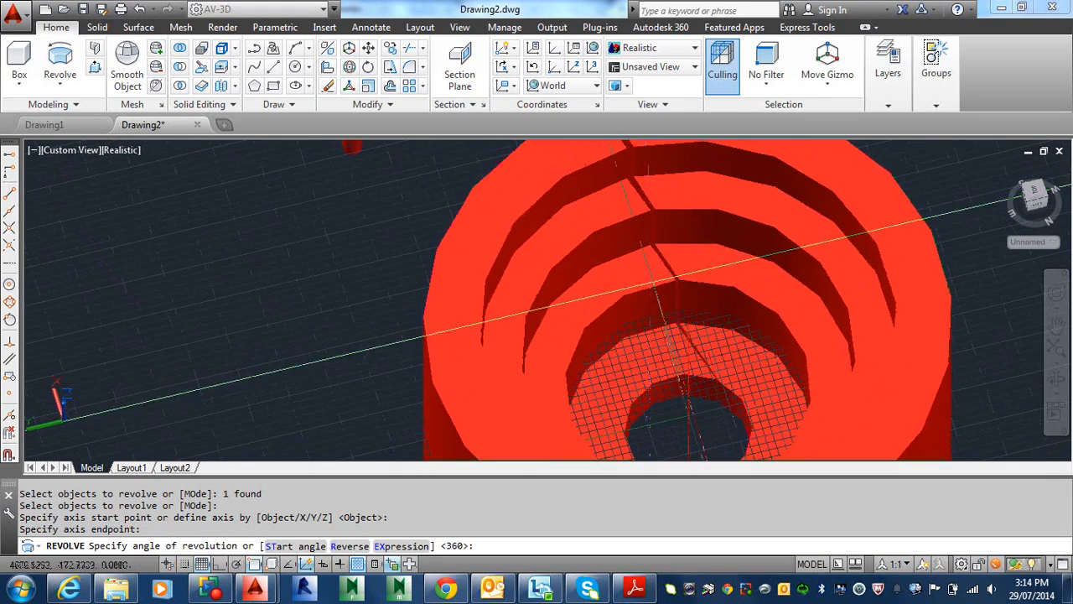
pyautogui.scroll(-4, 763, 310)
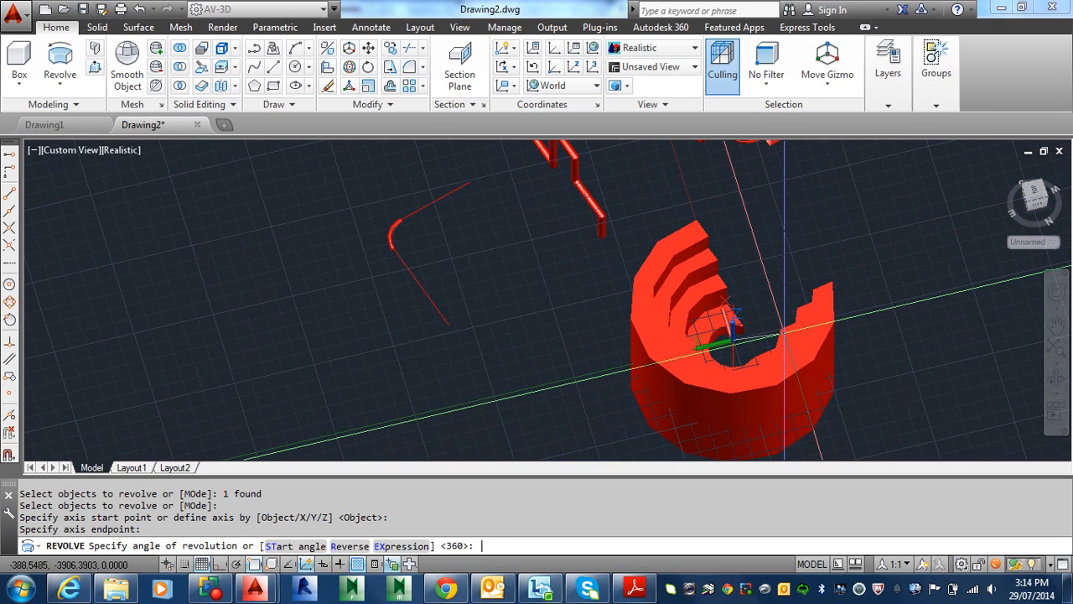
pyautogui.write('0')
pyautogui.press('Return')
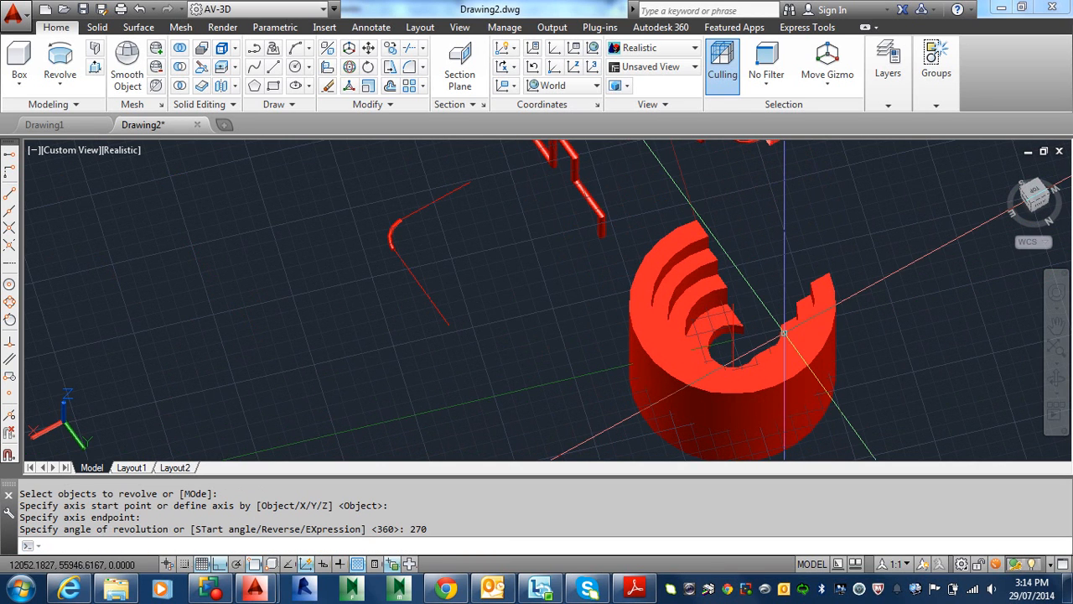
# - Examine the open end faces and stepped interior of the 270-degree revolved solid from several angles
pyautogui.keyDown('shift'); pyautogui.moveTo(784, 333); pyautogui.dragTo(570, 302, button='middle'); pyautogui.keyUp('shift')
pyautogui.scroll(5, 570, 302)
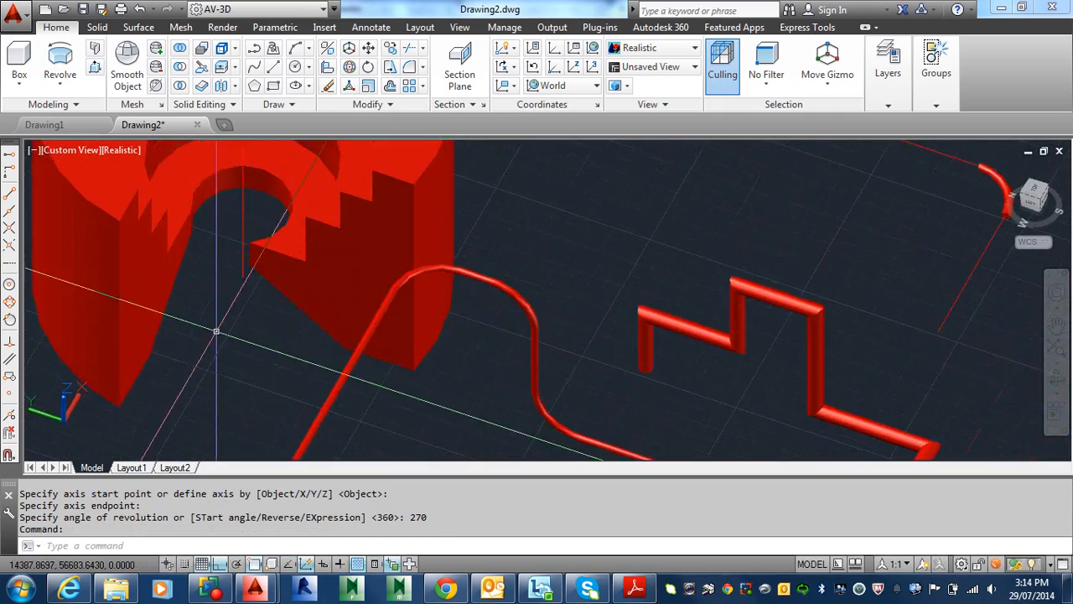
pyautogui.scroll(-5, 247, 340)
pyautogui.moveTo(247, 340)
pyautogui.keyDown('shift'); pyautogui.mouseDown(button='middle')
pyautogui.moveTo(347, 357)
pyautogui.moveTo(361, 327)
pyautogui.moveTo(308, 318)
pyautogui.moveTo(257, 364)
pyautogui.moveTo(247, 355)
pyautogui.moveTo(254, 320)
pyautogui.moveTo(319, 321)
pyautogui.moveTo(309, 312)
pyautogui.moveTo(249, 330)
pyautogui.moveTo(246, 360)
pyautogui.moveTo(254, 350)
pyautogui.mouseUp(button='middle'); pyautogui.keyUp('shift')
pyautogui.scroll(8, 254, 350)
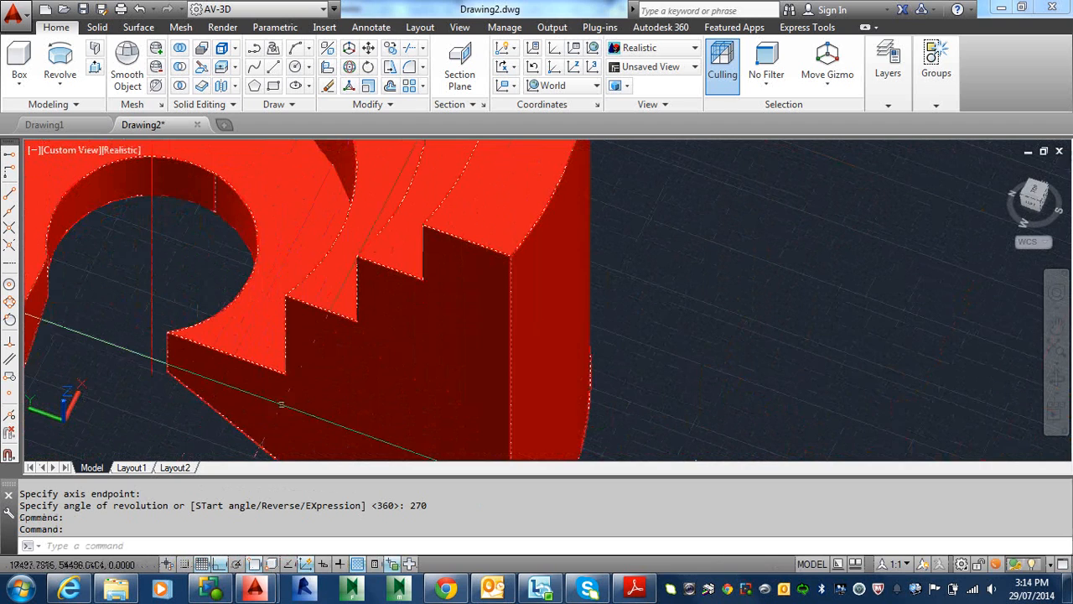
pyautogui.moveTo(452, 274)
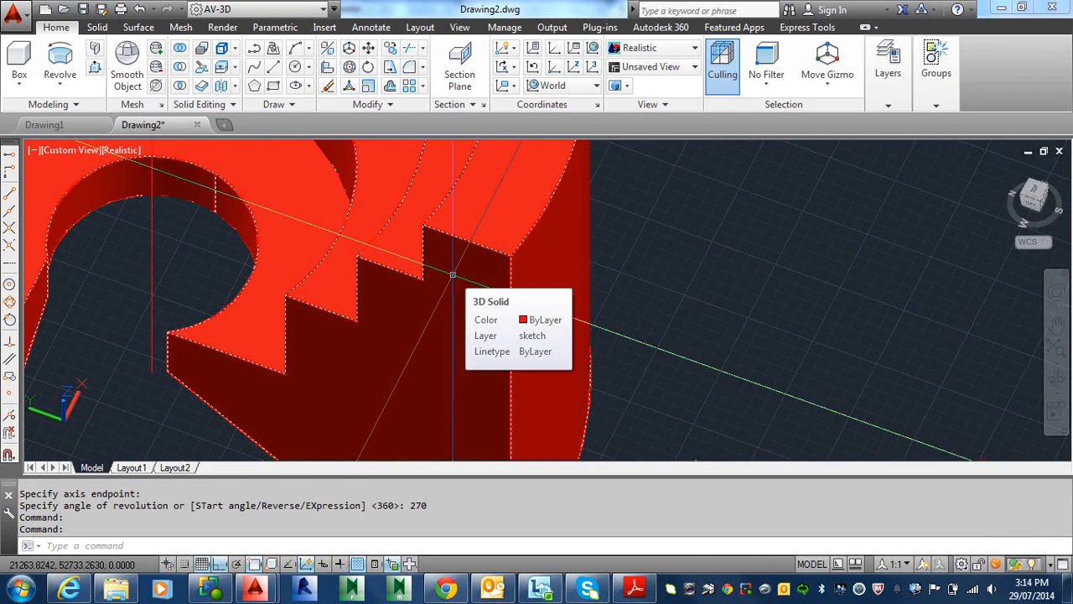
pyautogui.scroll(-5, 452, 274)
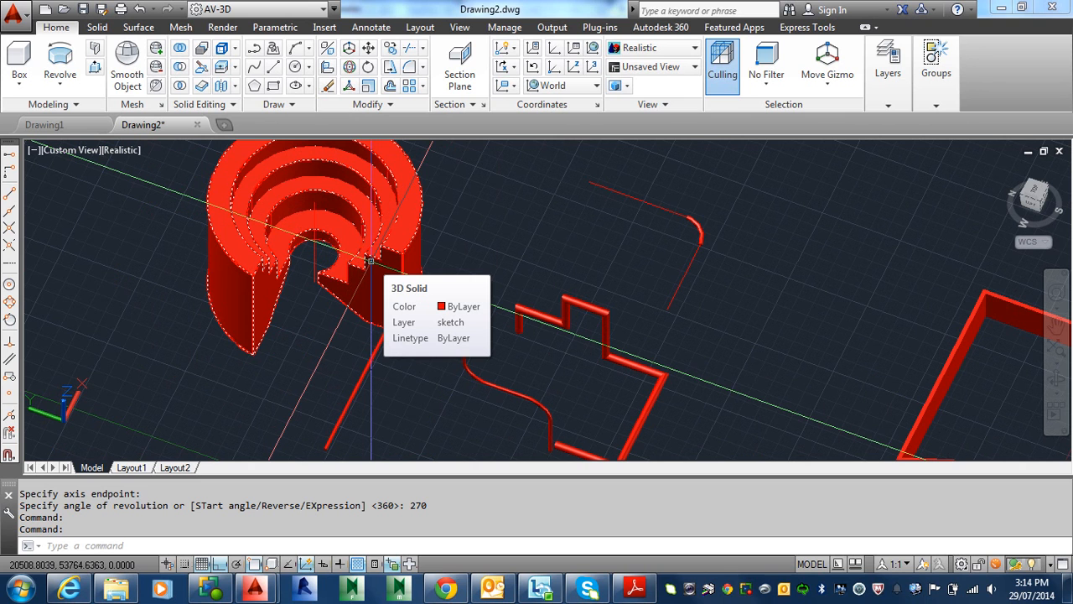
# - Create a cylinder of about 262 units radius on the closed wall solid's long front face, extending about 5,002 units through the wall
pyautogui.scroll(-5, 761, 168)
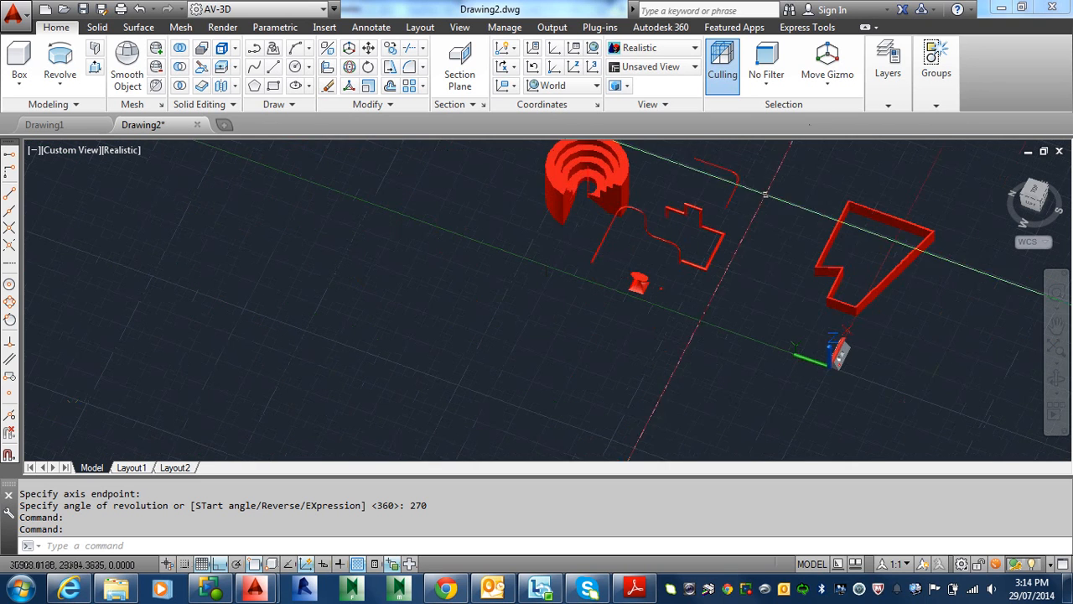
pyautogui.moveTo(705, 266); pyautogui.dragTo(654, 381, button='middle')
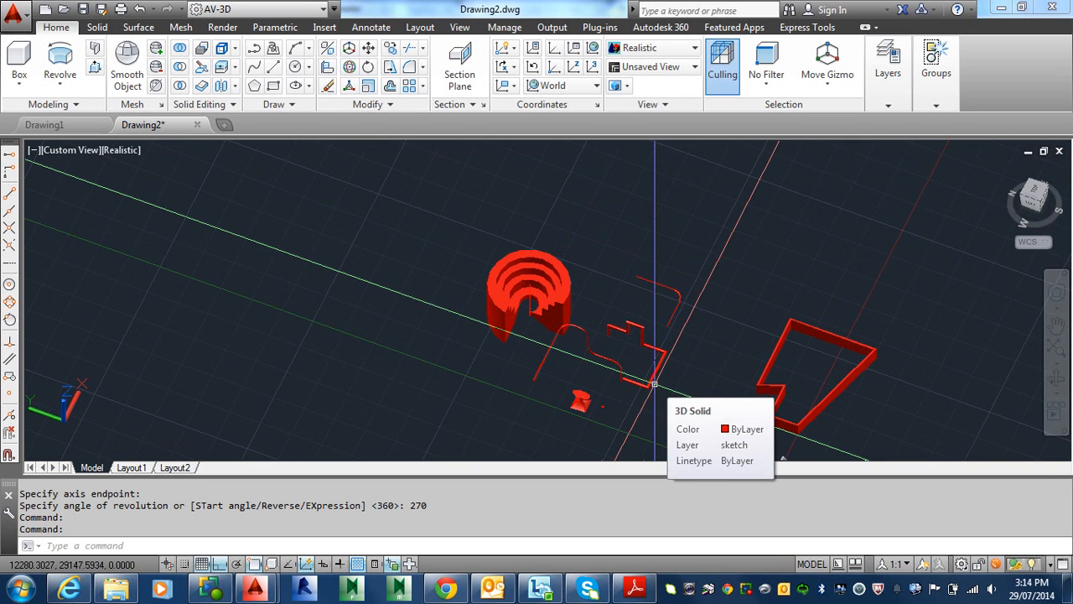
pyautogui.moveTo(637, 363); pyautogui.dragTo(597, 287, button='middle')
pyautogui.scroll(3, 597, 288)
pyautogui.scroll(-1, 666, 288)
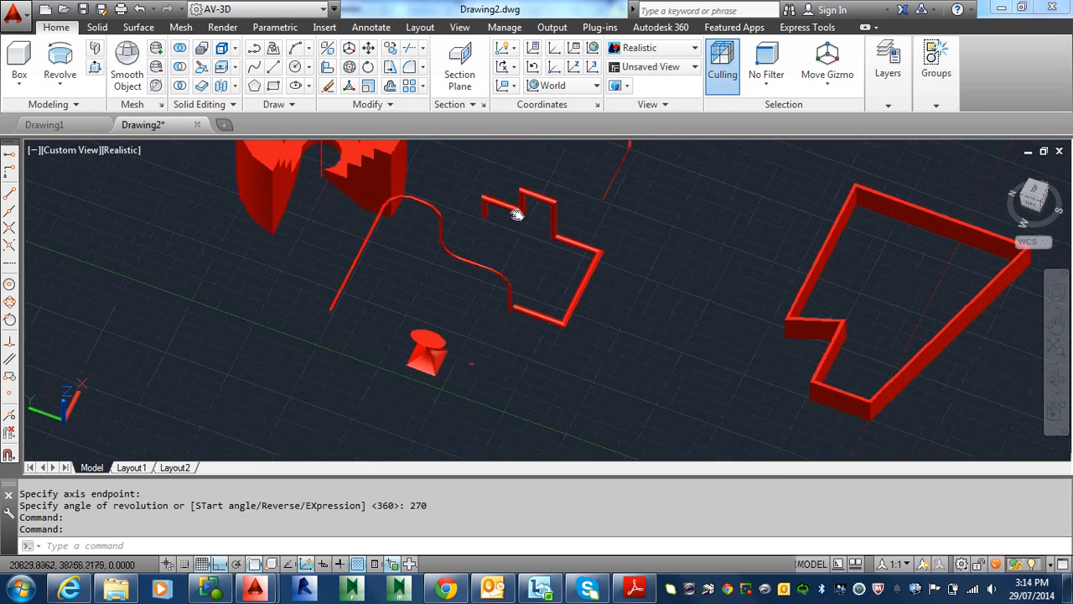
pyautogui.moveTo(689, 332); pyautogui.dragTo(448, 285, button='middle')
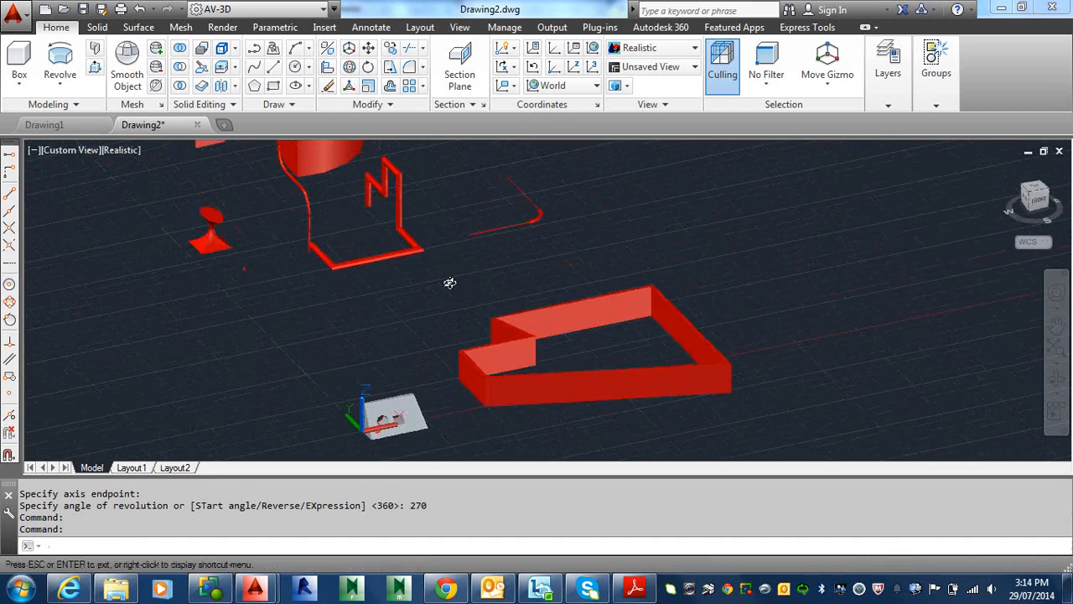
pyautogui.scroll(6, 557, 400)
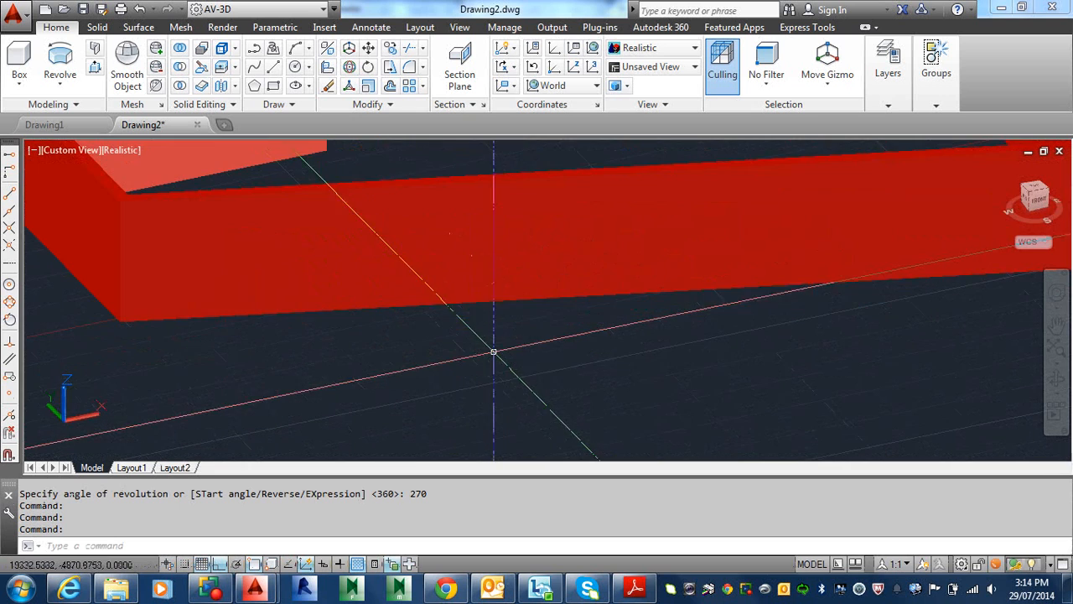
pyautogui.moveTo(557, 299); pyautogui.dragTo(551, 387, button='middle')
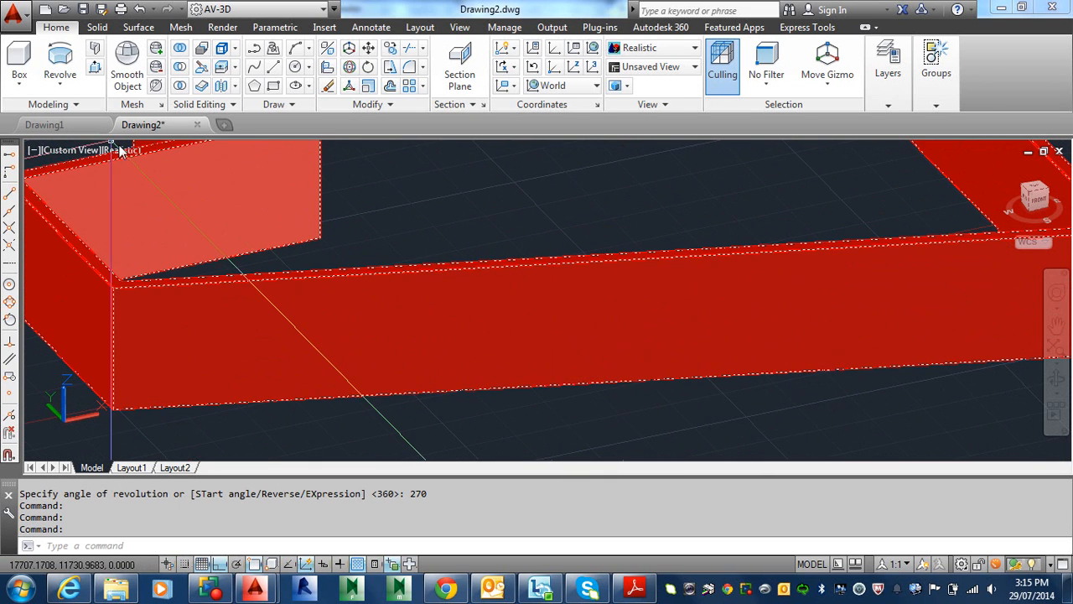
pyautogui.click(19, 83)
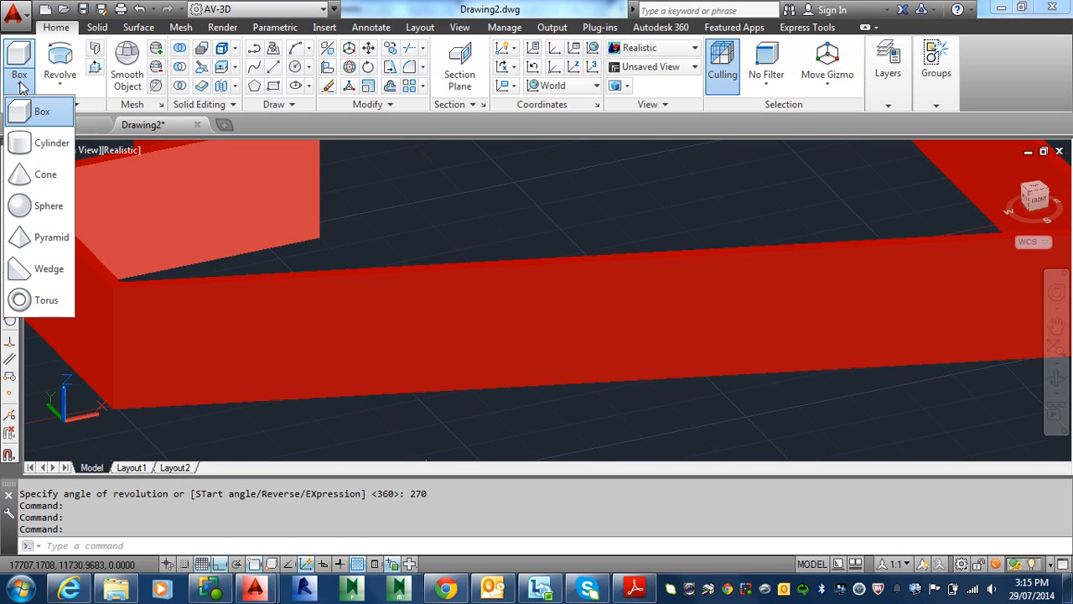
pyautogui.click(30, 151)
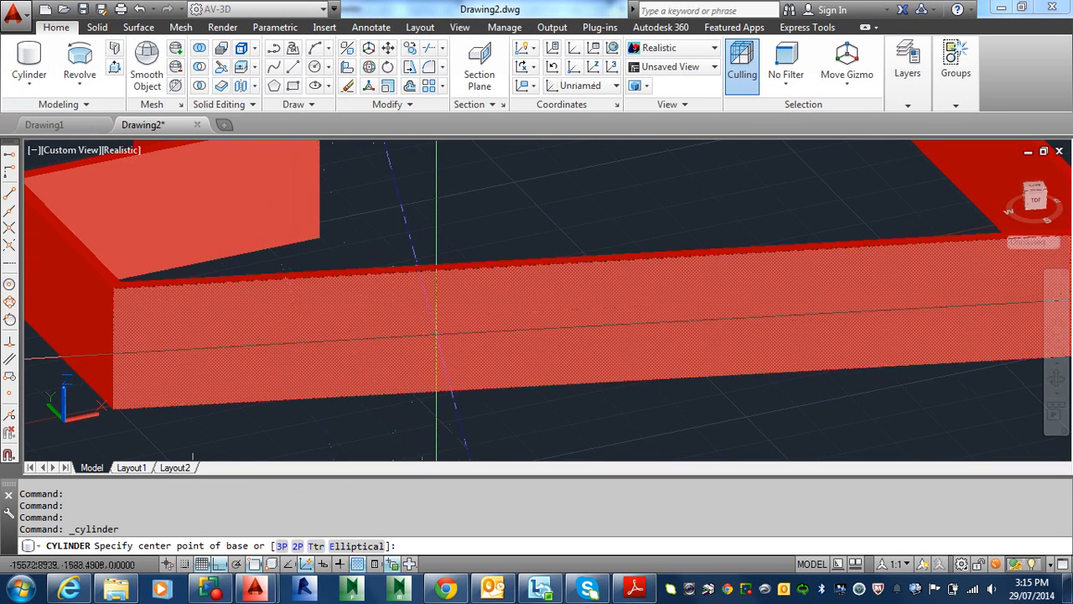
pyautogui.click(436, 333)
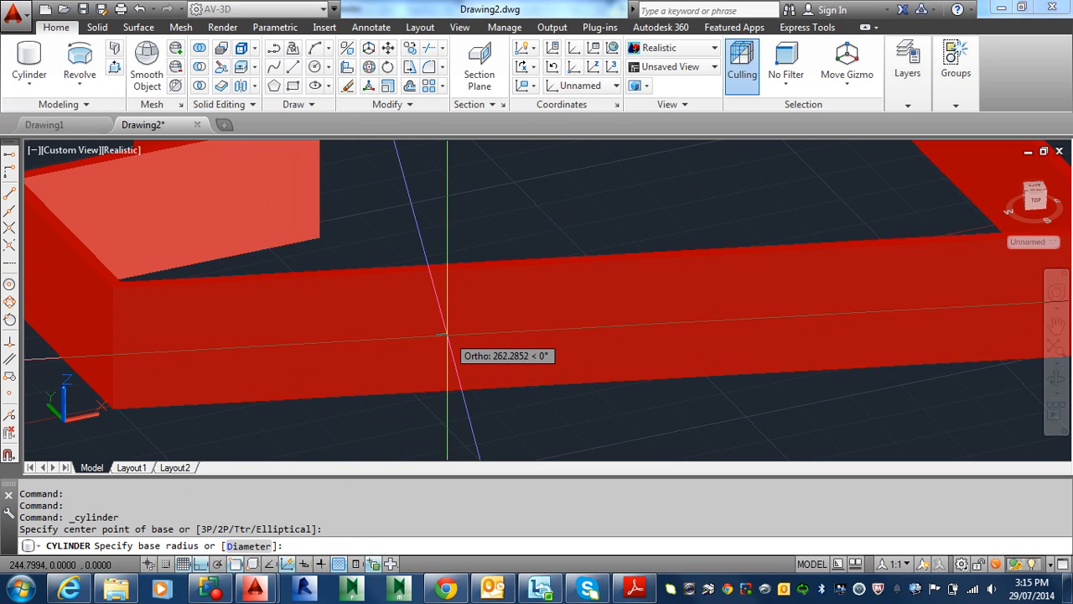
pyautogui.click(447, 335)
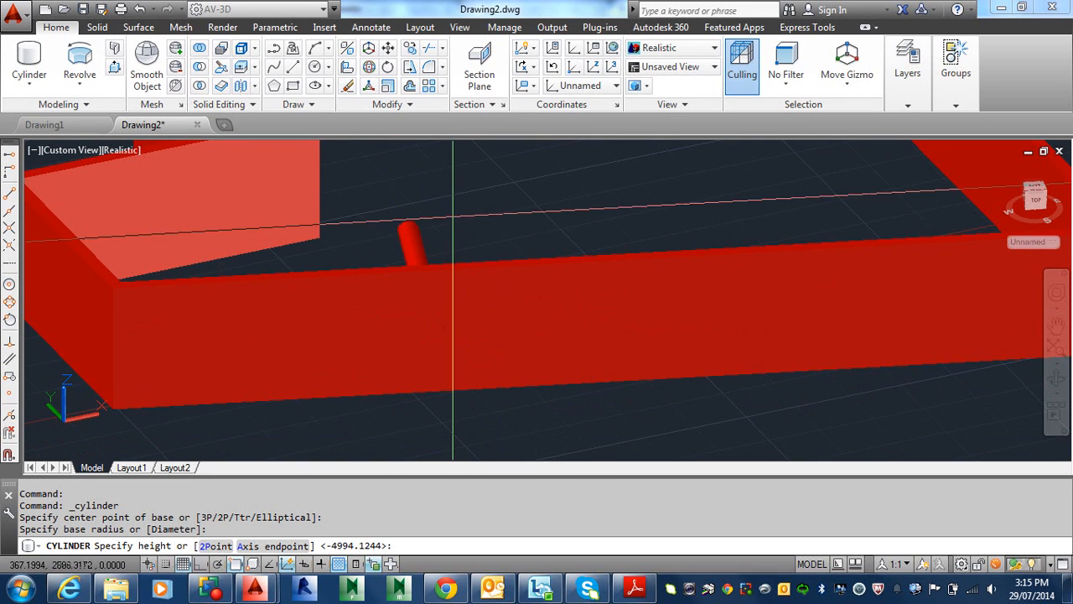
pyautogui.click(434, 255)
# - Create a rectangular box on the same long wall face, beside the cylinder, extending through the wall and out behind it
pyautogui.keyDown('shift'); pyautogui.moveTo(550, 300); pyautogui.dragTo(450, 345, button='middle'); pyautogui.keyUp('shift')
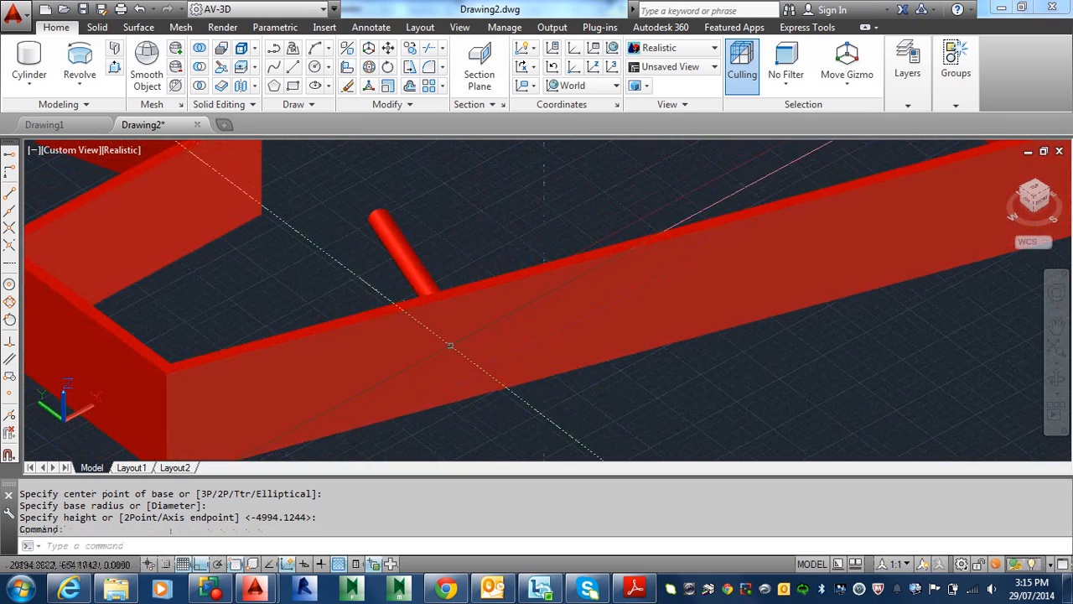
pyautogui.click(507, 294)
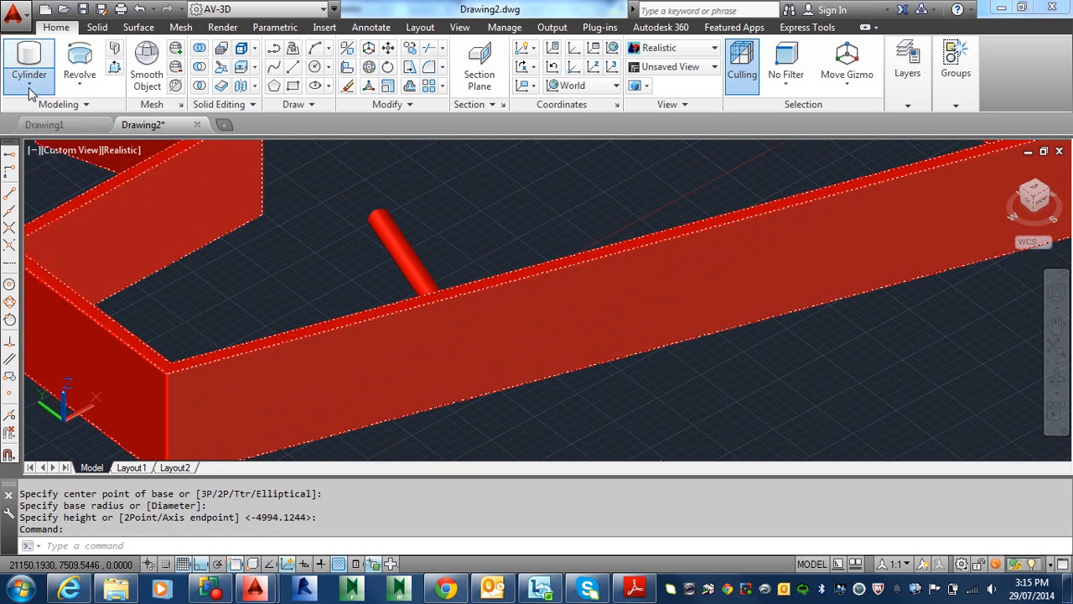
pyautogui.click(30, 93)
pyautogui.click(37, 117)
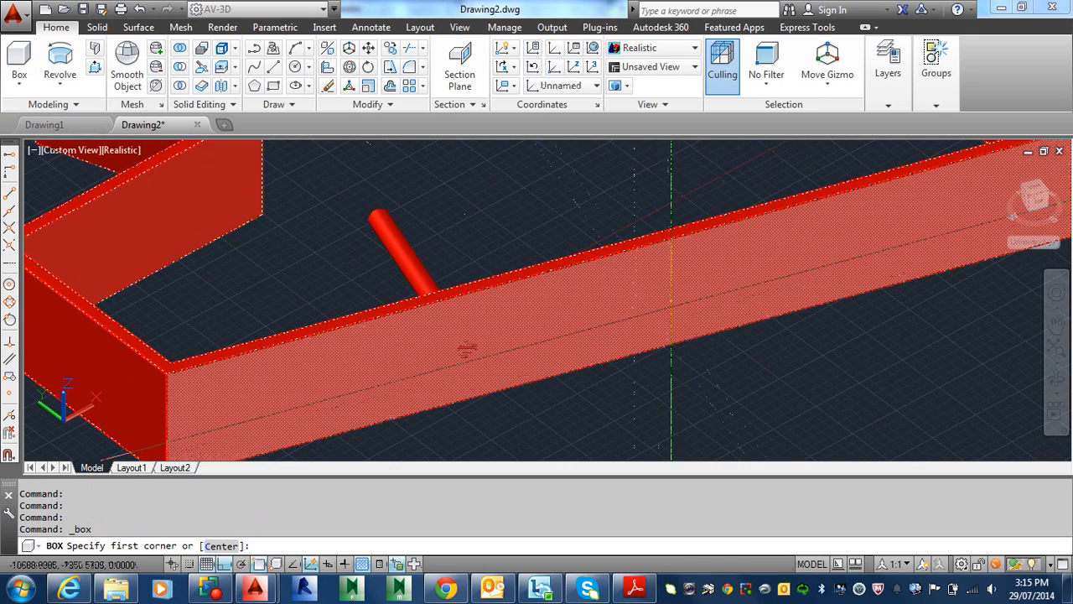
pyautogui.click(671, 307)
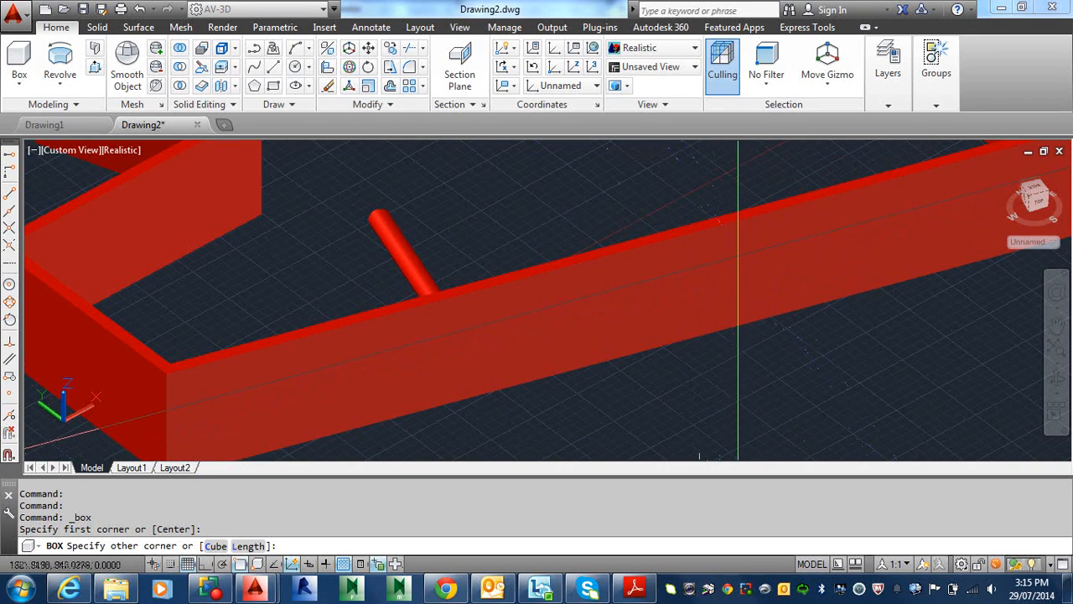
pyautogui.click(712, 444)
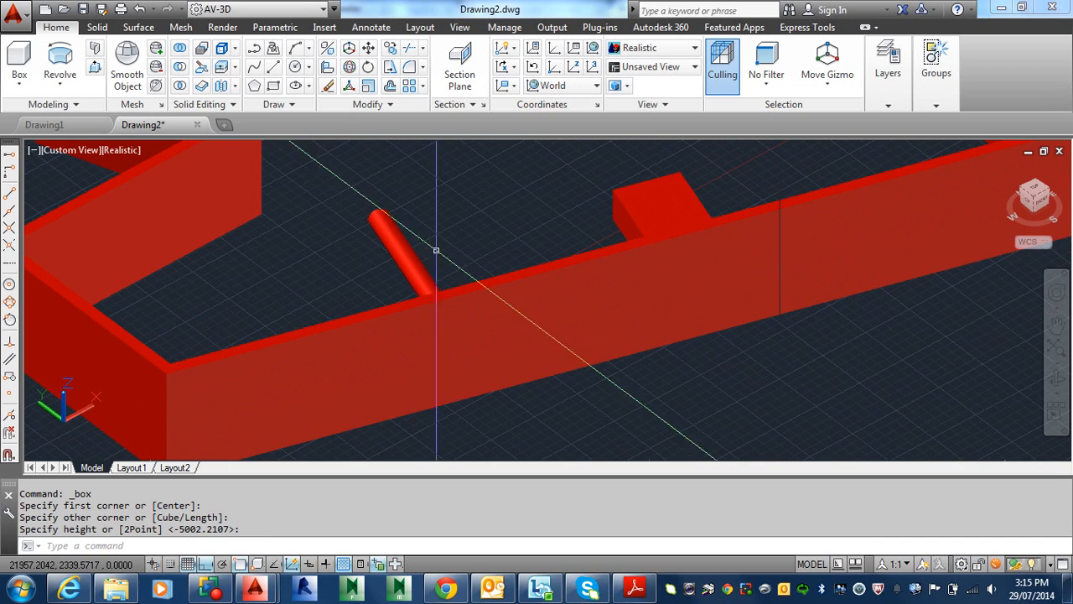
# - Subtract the cylinder and the box from the wall solid, and inspect the round and rectangular openings
pyautogui.click(181, 69)
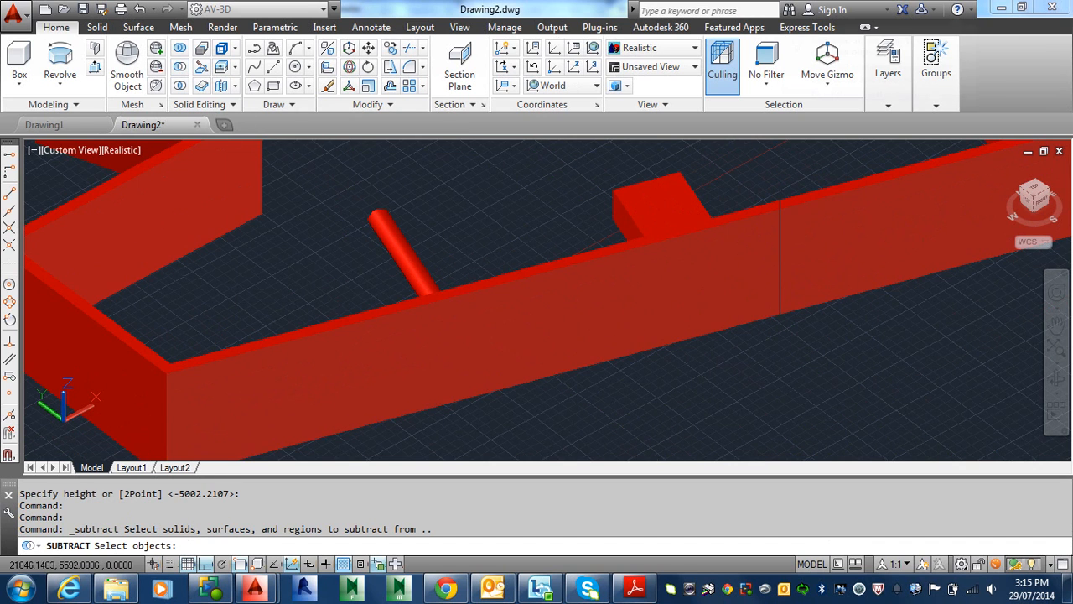
pyautogui.click(338, 324)
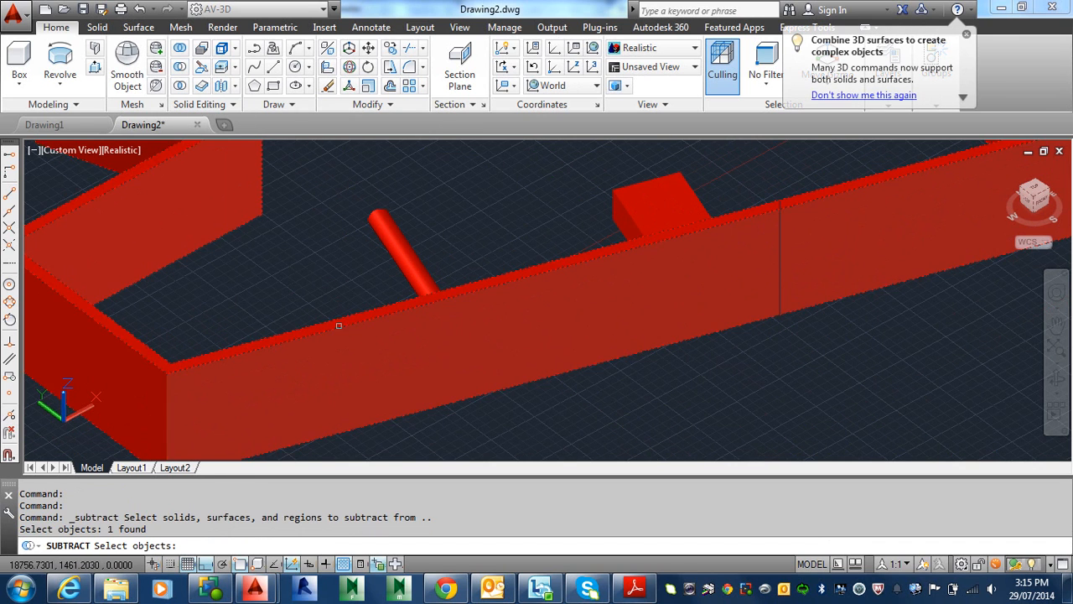
pyautogui.press('Return')
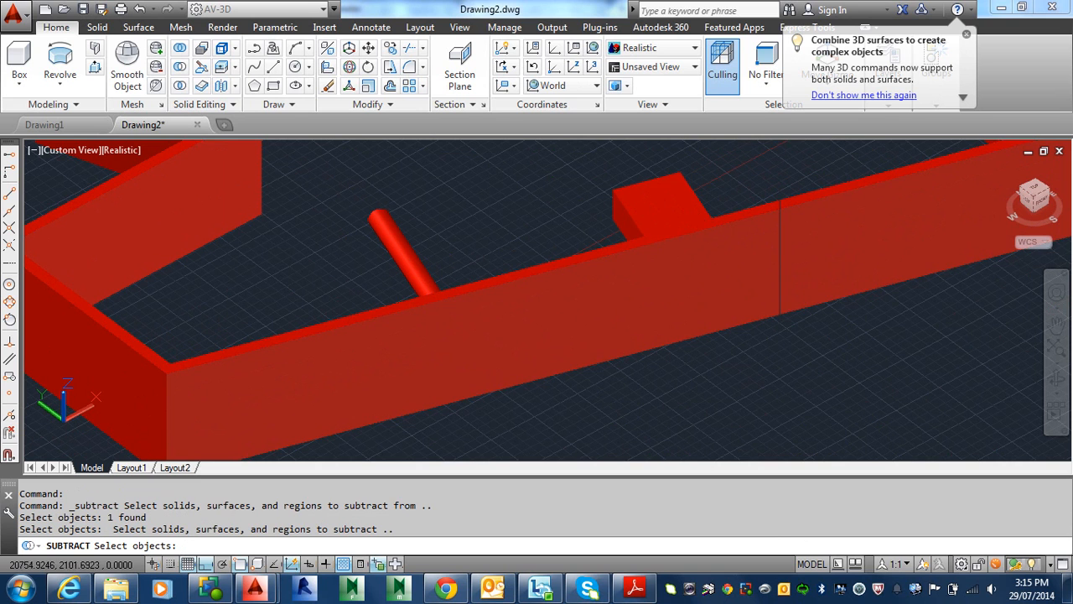
pyautogui.click(397, 256)
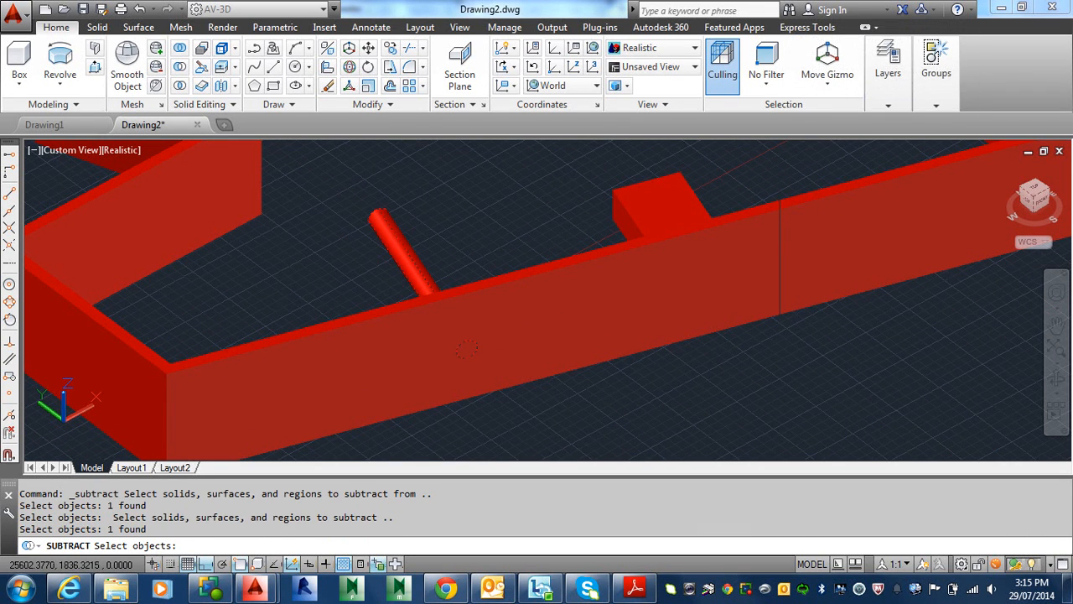
pyautogui.click(630, 205)
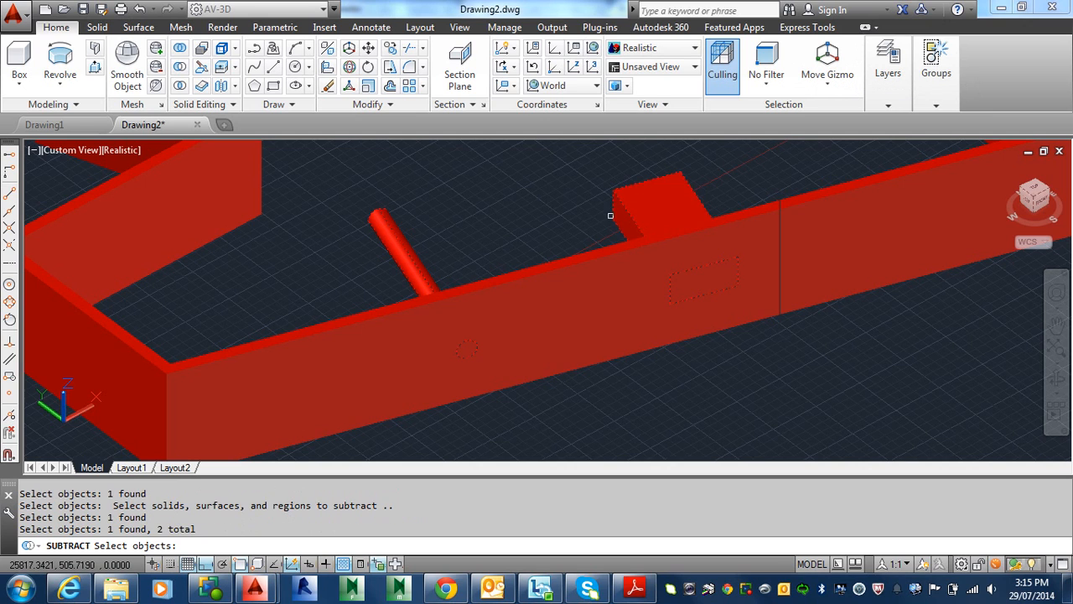
pyautogui.press('Return')
pyautogui.keyDown('shift'); pyautogui.moveTo(609, 301); pyautogui.dragTo(587, 290, button='middle'); pyautogui.keyUp('shift')
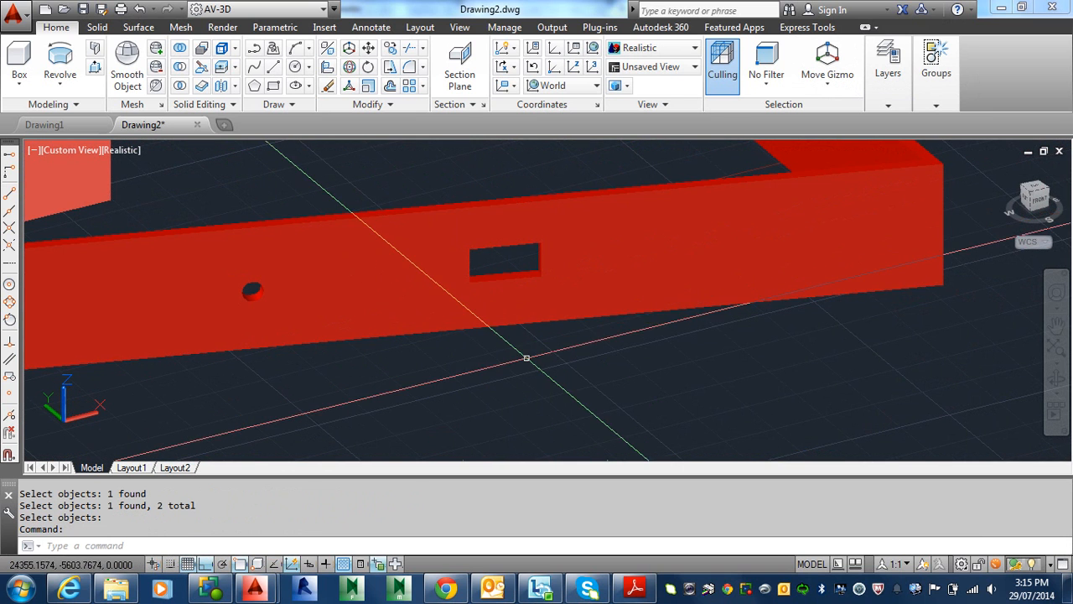
pyautogui.moveTo(505, 338)
pyautogui.keyDown('shift'); pyautogui.mouseDown(button='middle')
pyautogui.moveTo(543, 330)
pyautogui.moveTo(546, 313)
pyautogui.moveTo(527, 315)
pyautogui.mouseUp(button='middle'); pyautogui.keyUp('shift')
pyautogui.scroll(-6, 527, 315)
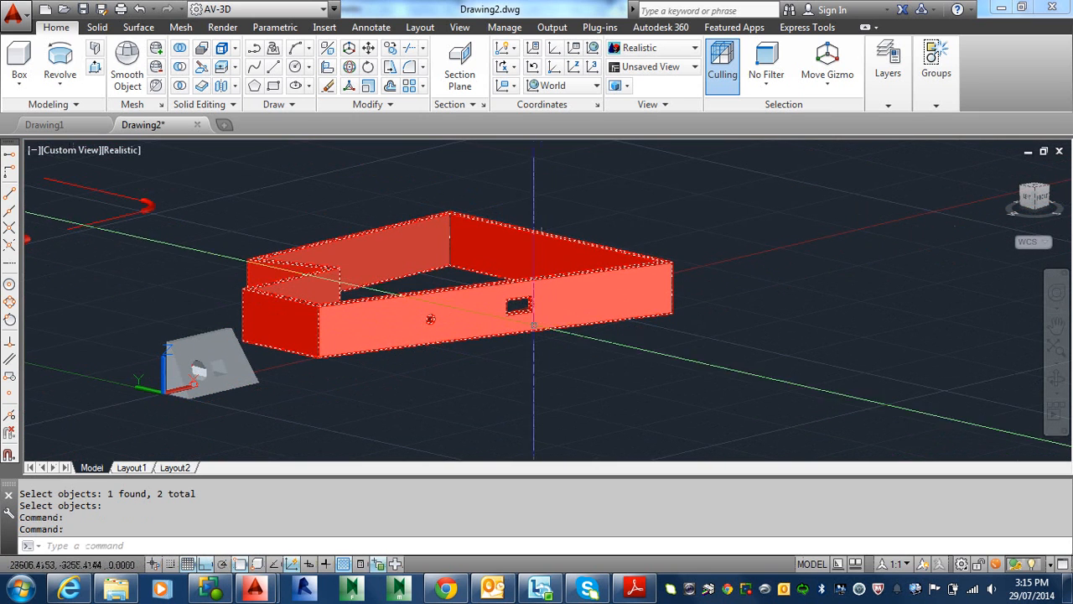
pyautogui.press('Escape')
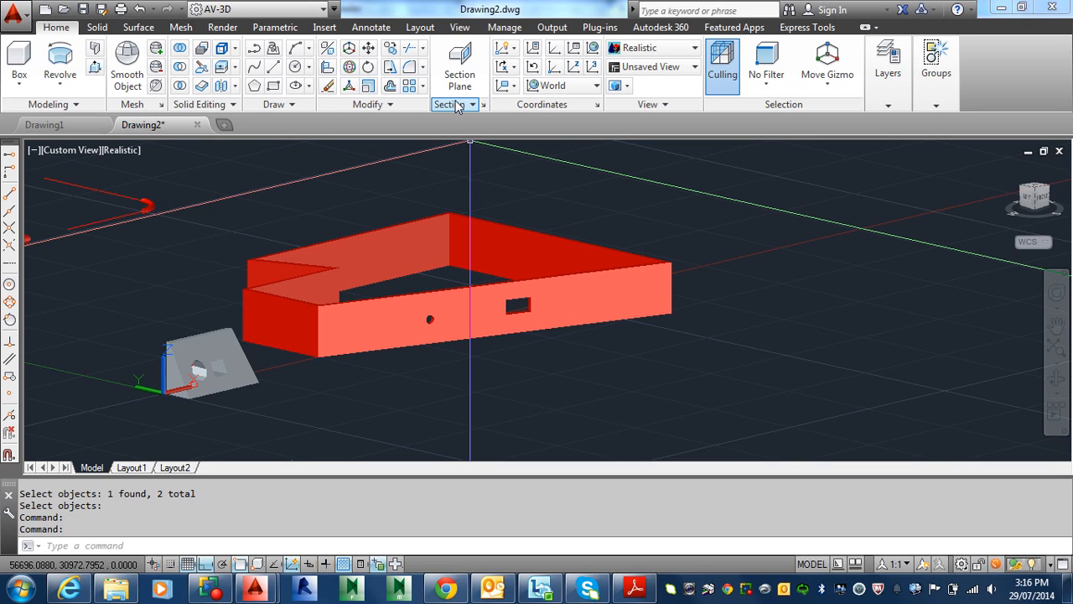
pyautogui.click(459, 106)
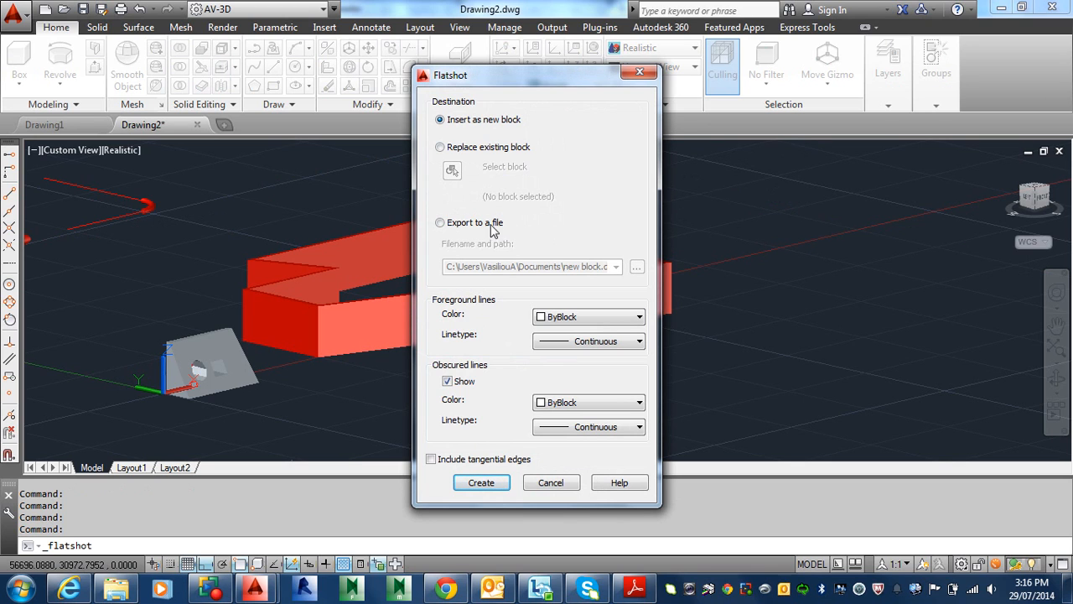
pyautogui.click(494, 487)
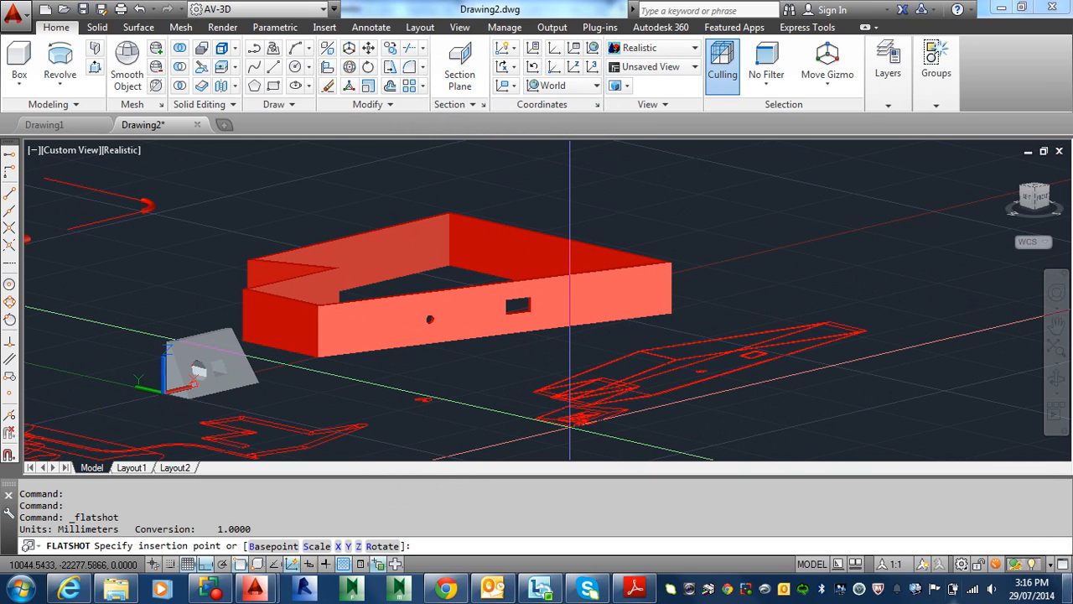
pyautogui.press('Escape')
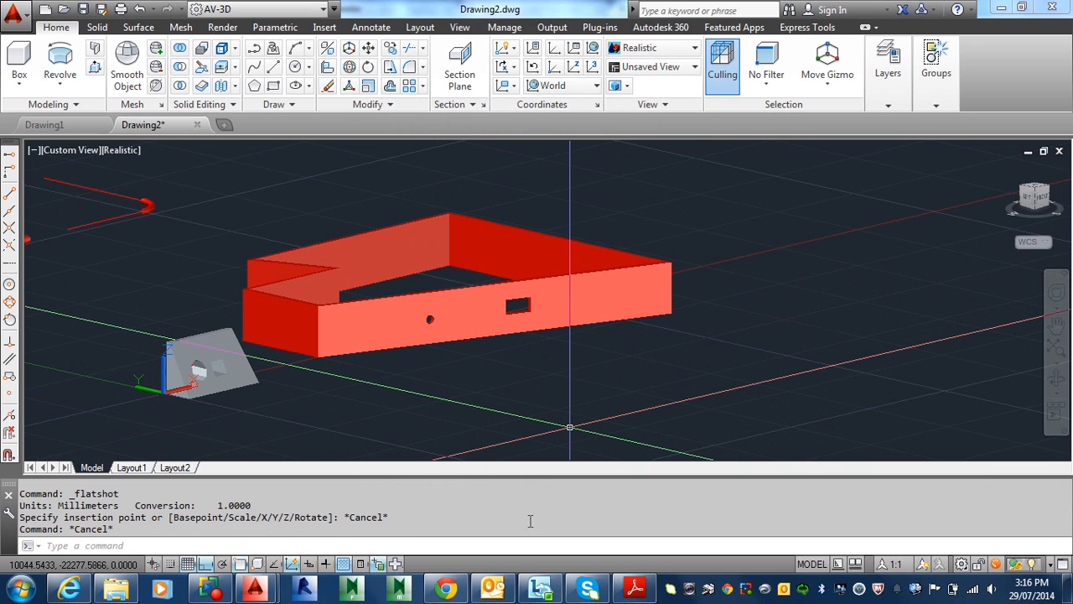
# - Move the closed wall solid along the X axis, well clear of the other solids
pyautogui.moveTo(335, 333); pyautogui.dragTo(311, 337, button='middle')
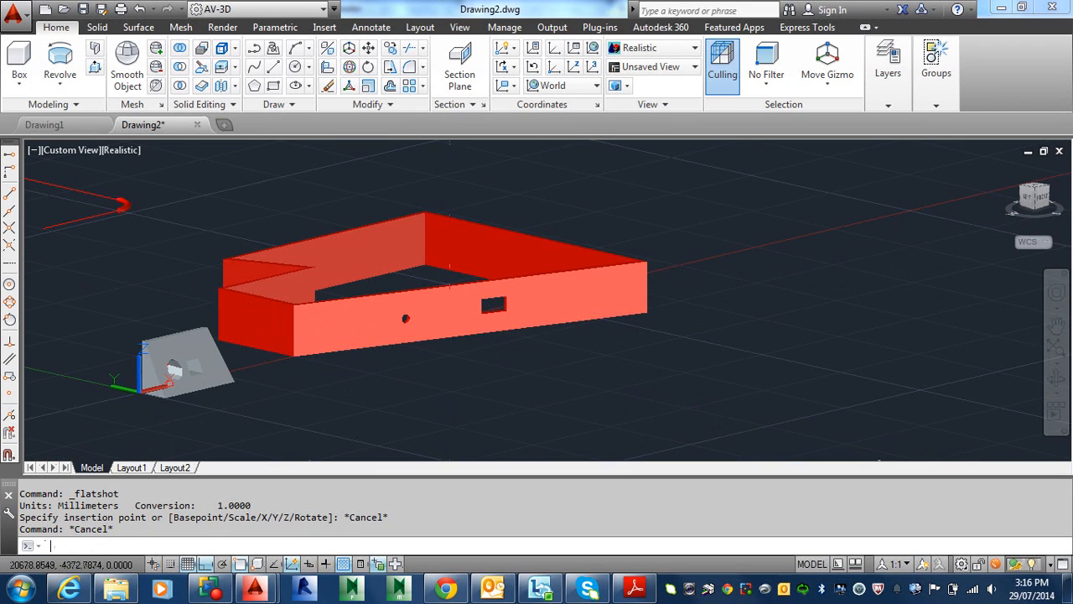
pyautogui.write('m')
pyautogui.press('Return')
pyautogui.click(449, 342)
pyautogui.press('Return')
pyautogui.click(453, 341)
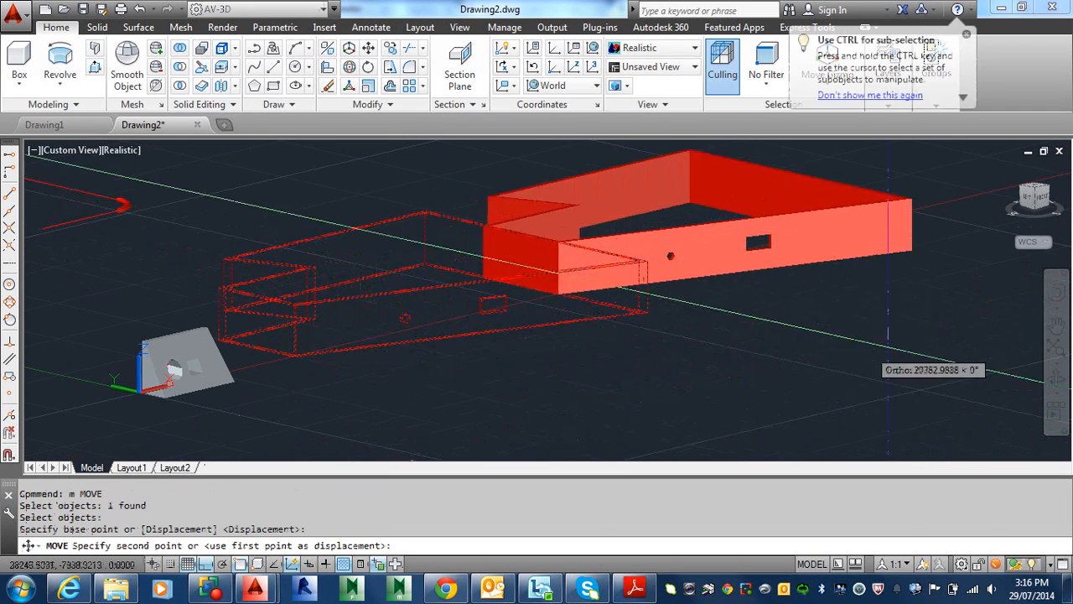
pyautogui.click(947, 402)
# - Switch to the Front view of the wall solid and set the visual style to Shaded with edges
pyautogui.keyDown('shift'); pyautogui.moveTo(722, 312); pyautogui.dragTo(737, 205, button='middle'); pyautogui.keyUp('shift')
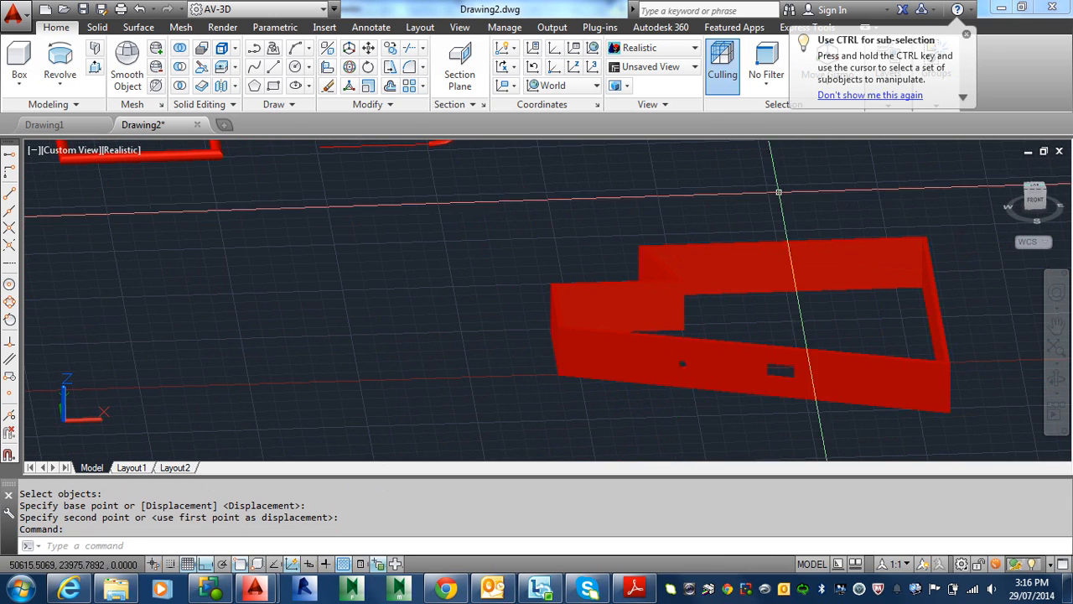
pyautogui.click(1034, 197)
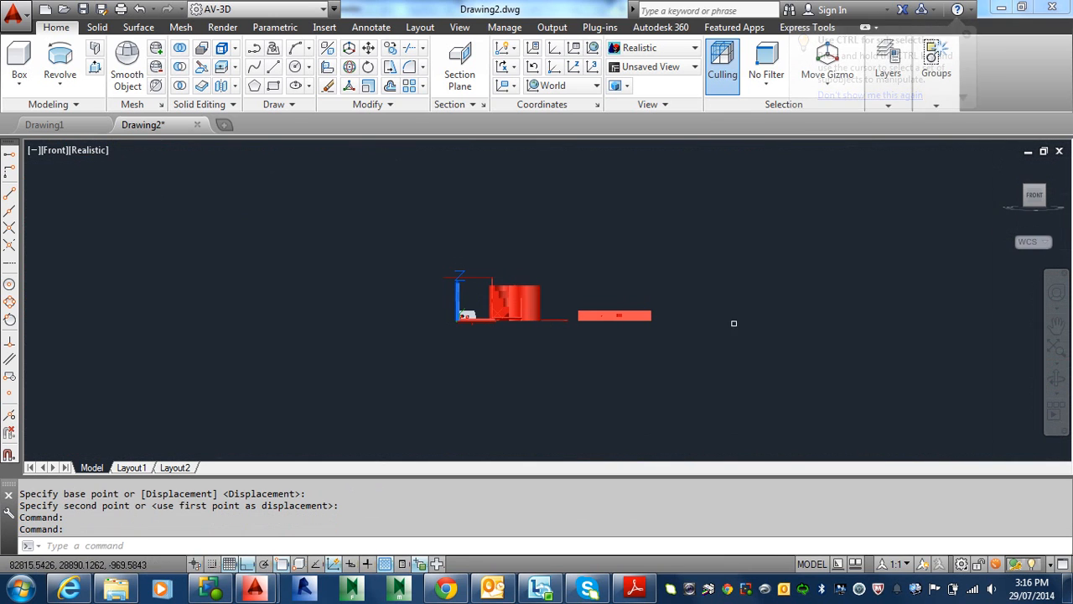
pyautogui.scroll(7, 604, 339)
pyautogui.moveTo(644, 380); pyautogui.dragTo(364, 431, button='middle')
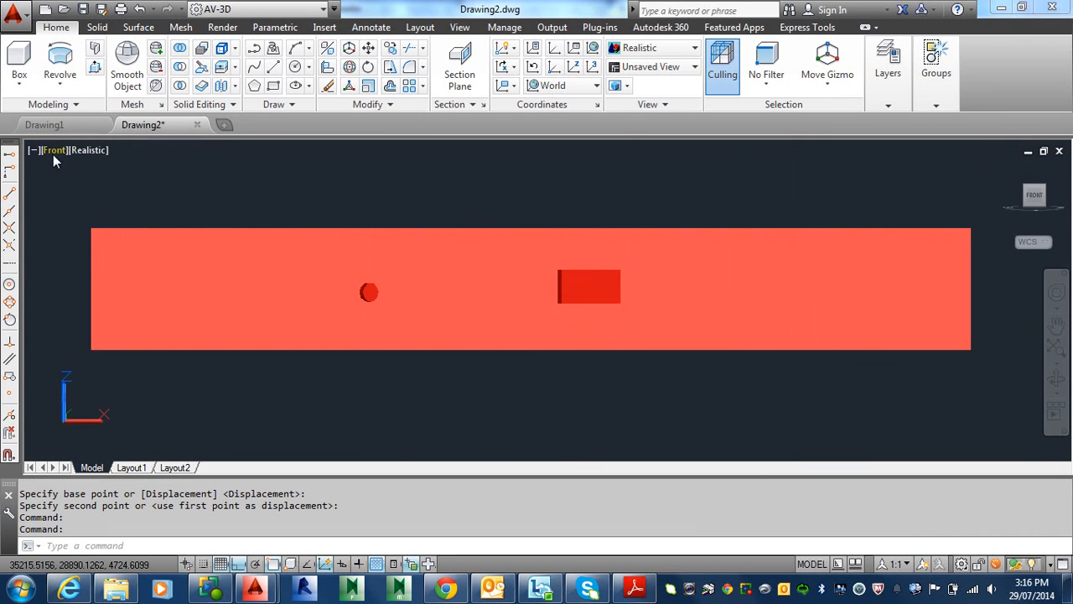
pyautogui.click(94, 150)
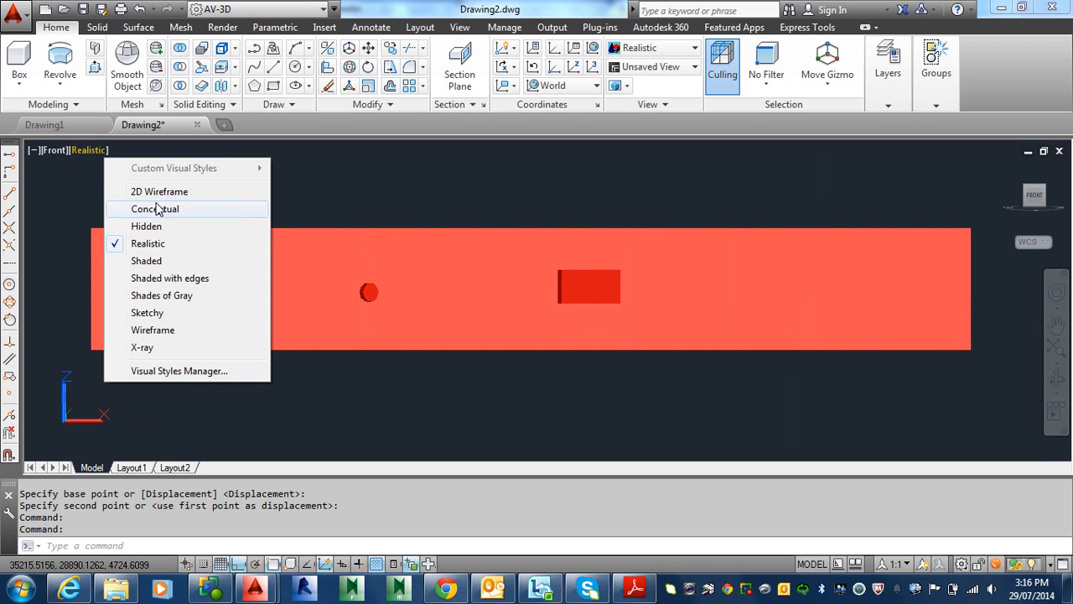
pyautogui.click(170, 281)
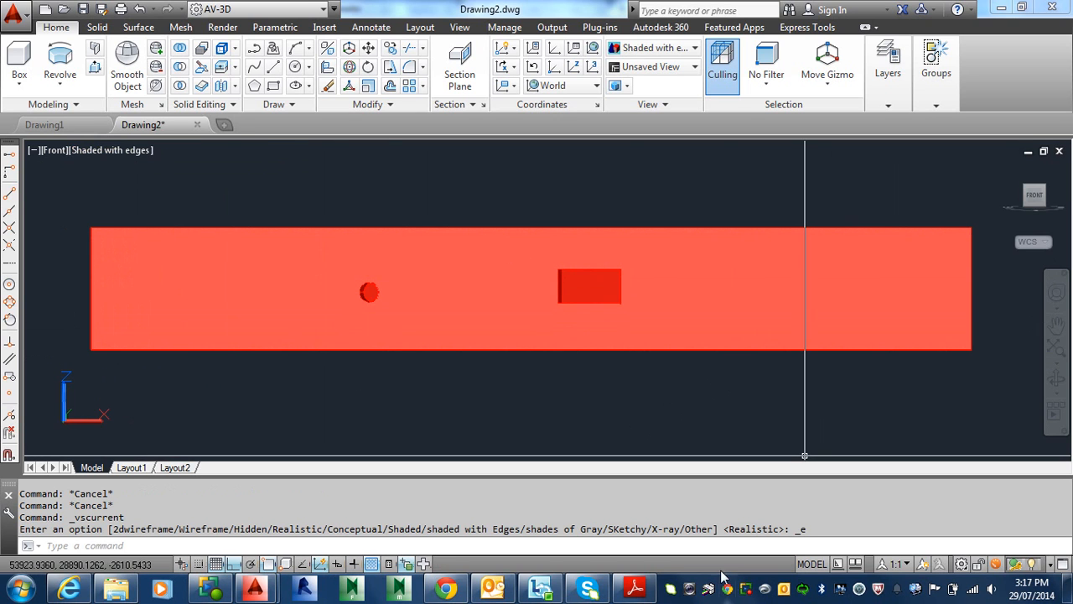
# - Create a Flatshot of the front view as a new block, inserted in empty space beyond the wall at default scale 1 and rotation 0
pyautogui.click(723, 90)
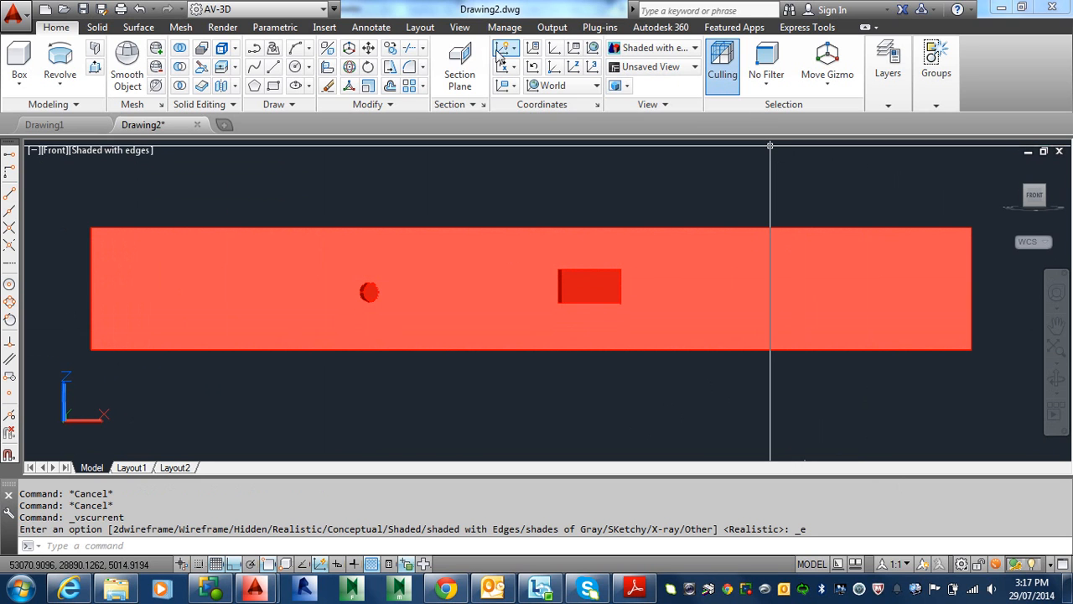
pyautogui.click(458, 105)
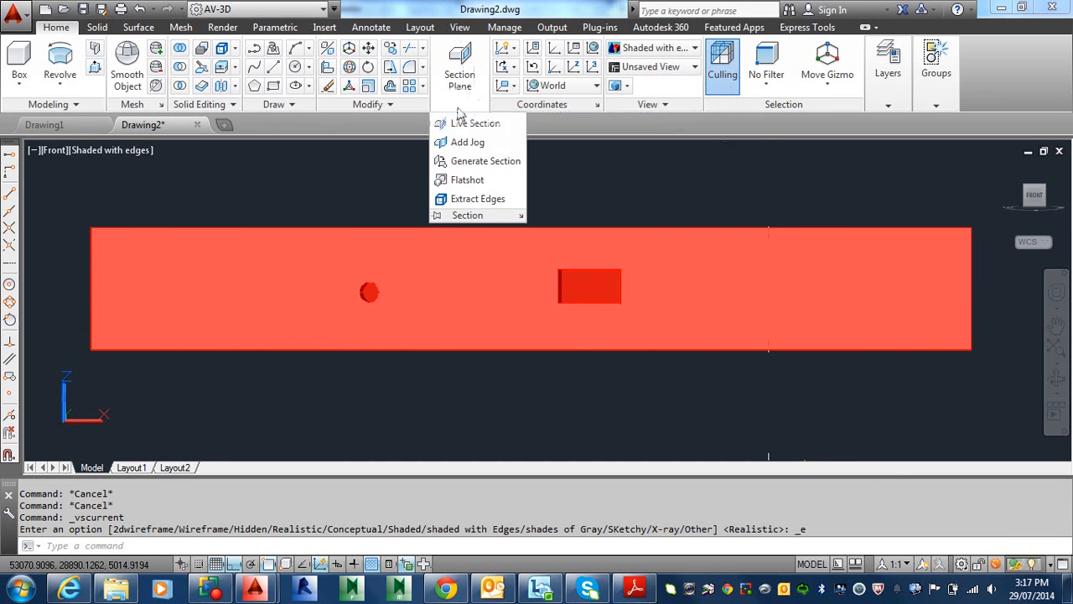
pyautogui.click(467, 181)
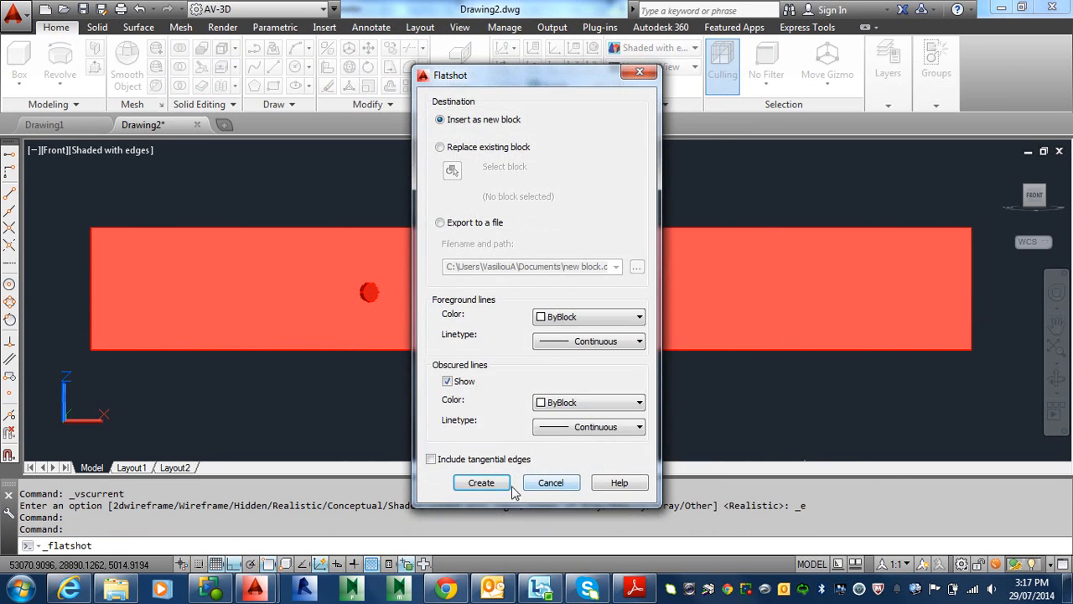
pyautogui.click(481, 483)
pyautogui.scroll(-5, 589, 361)
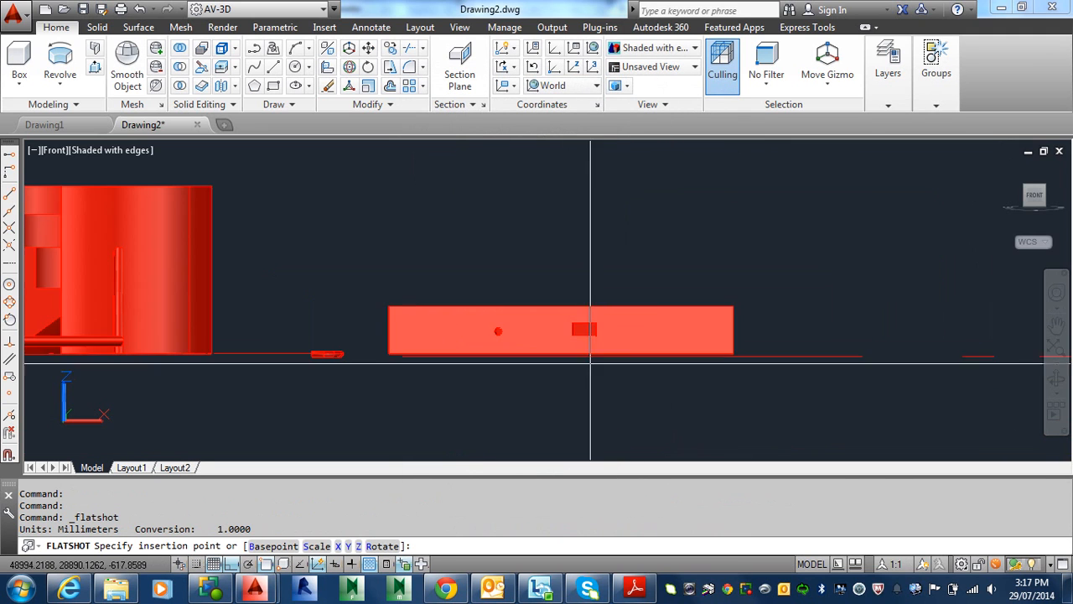
pyautogui.scroll(-2, 601, 378)
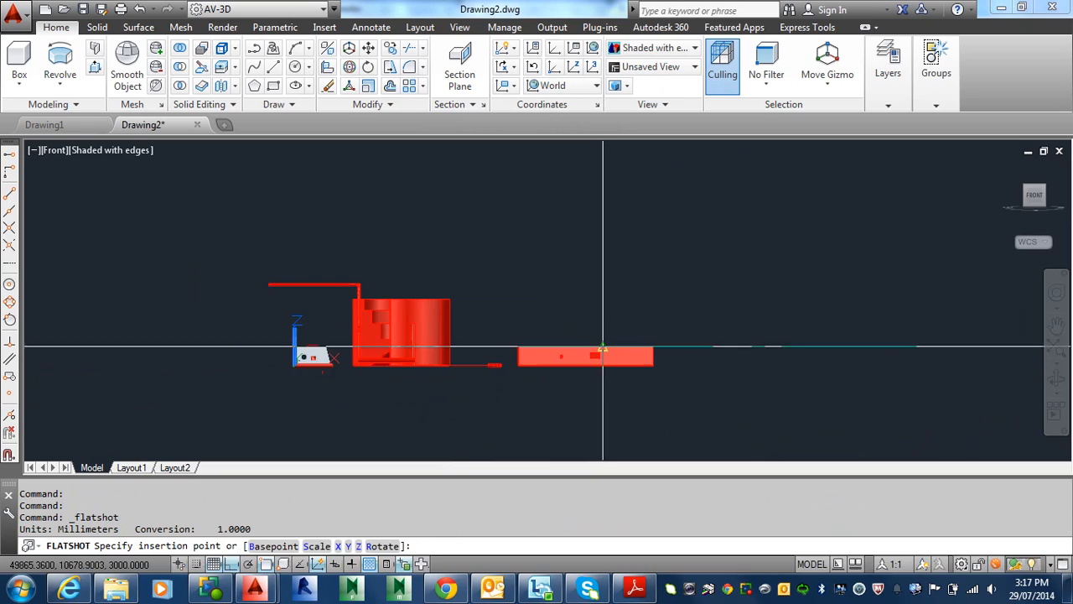
pyautogui.keyDown('shift'); pyautogui.moveTo(587, 335); pyautogui.dragTo(654, 425, button='middle'); pyautogui.keyUp('shift')
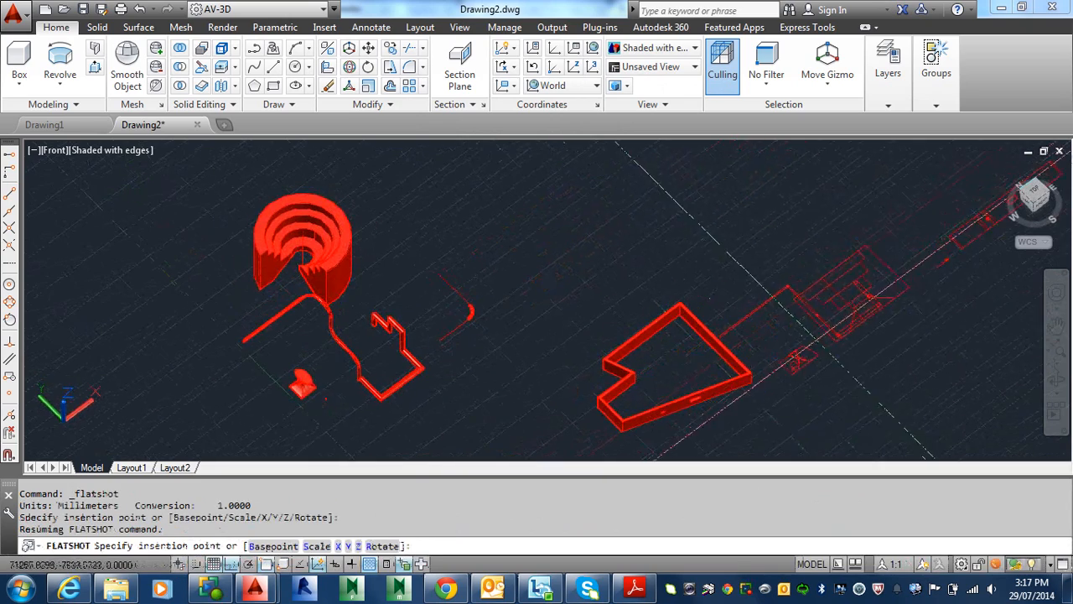
pyautogui.moveTo(820, 302); pyautogui.dragTo(515, 367, button='middle')
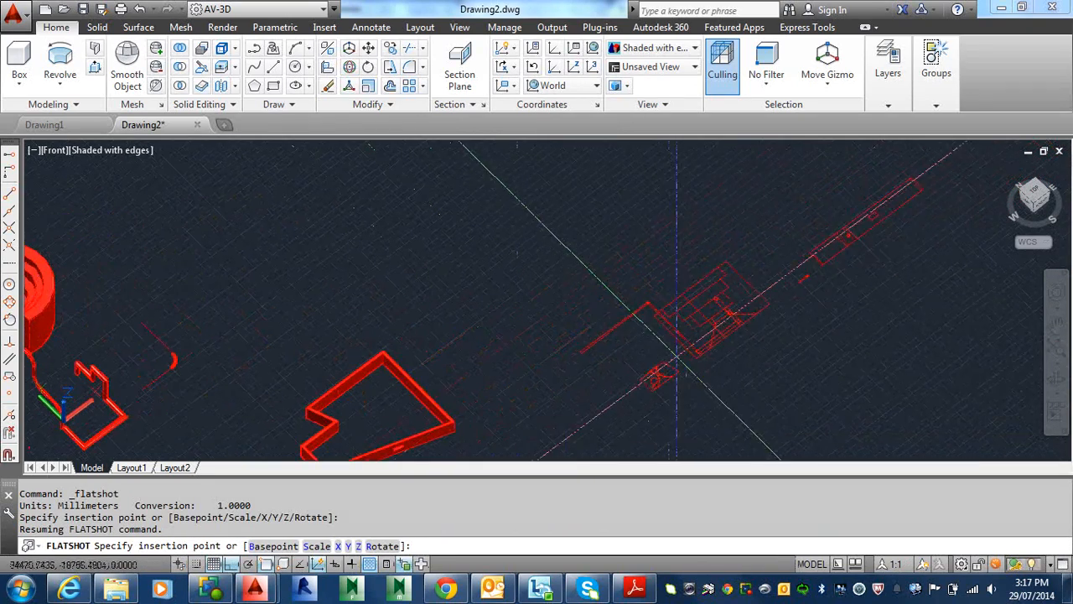
pyautogui.click(671, 360)
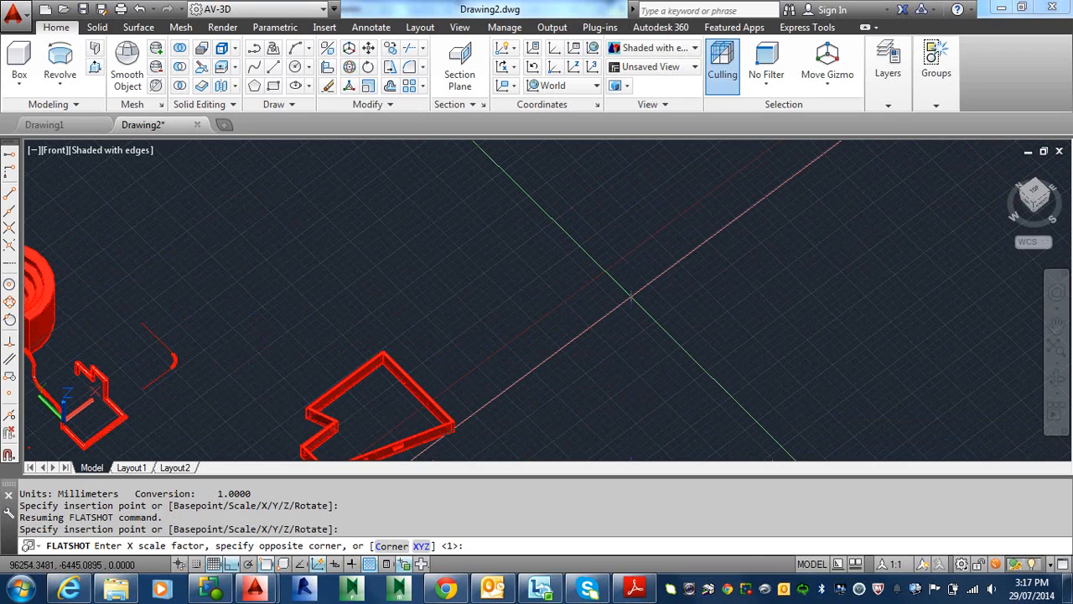
pyautogui.press('Return')
pyautogui.press('Return')
pyautogui.press('Return')
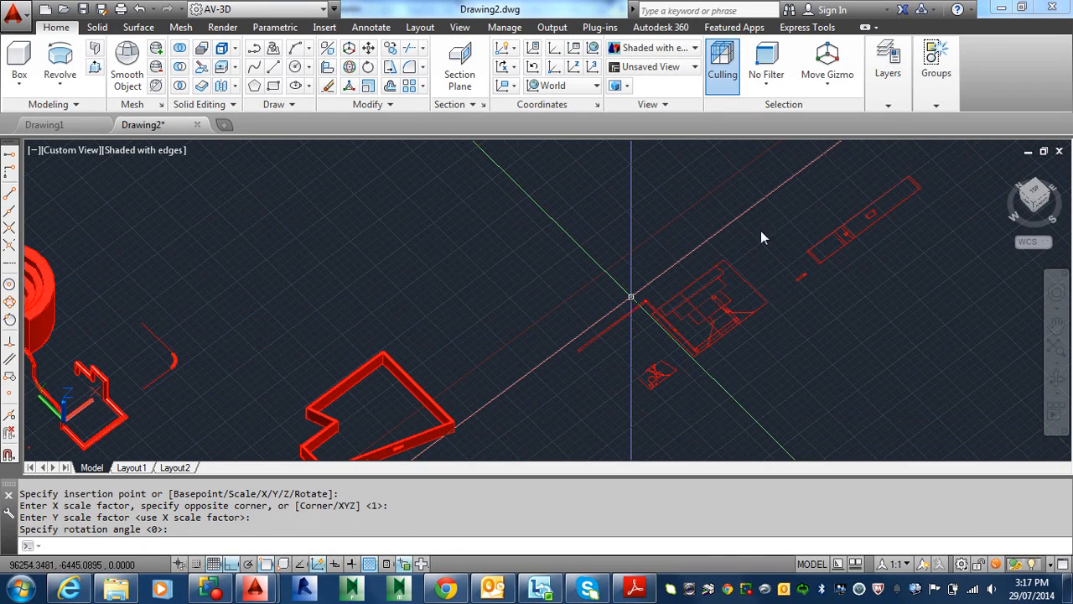
# - Explode the inserted Flatshot block into separate lines
pyautogui.moveTo(761, 237); pyautogui.dragTo(640, 299, button='middle')
pyautogui.write('x')
pyautogui.press('Return')
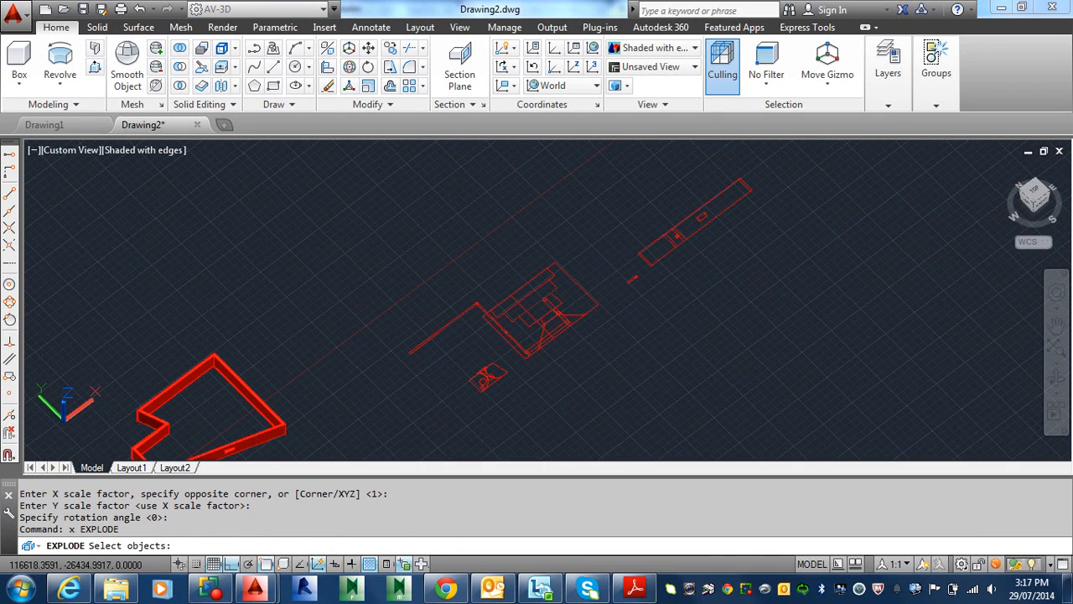
pyautogui.click(588, 319)
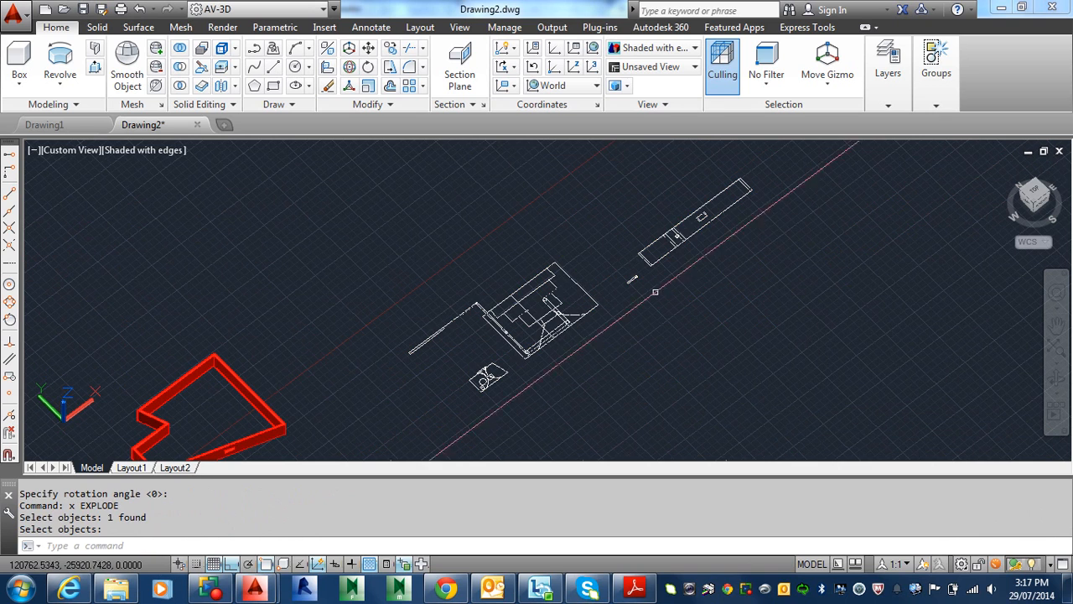
pyautogui.press('Return')
# - Erase the flattened outlines of the other solids, keeping the wall's elevation with its openings
pyautogui.write('e')
pyautogui.press('Return')
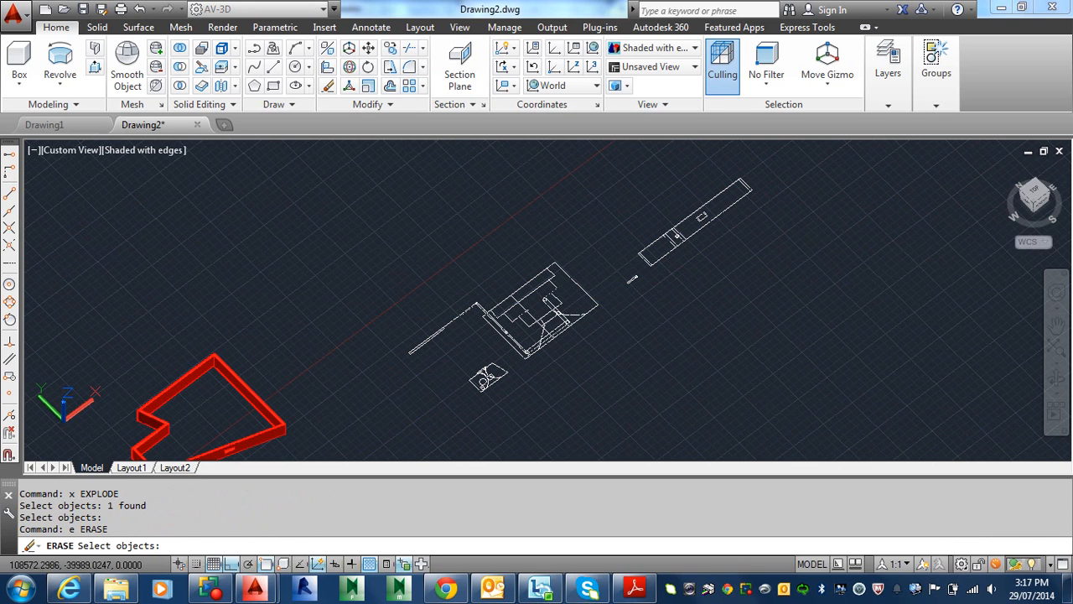
pyautogui.click(672, 391)
pyautogui.click(407, 261)
pyautogui.press('Return')
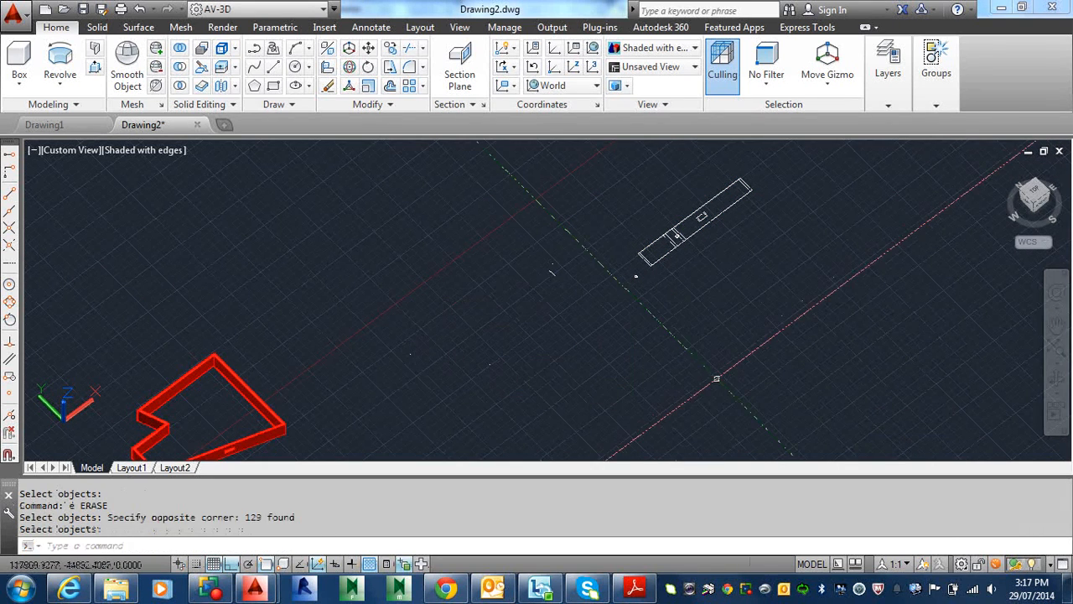
pyautogui.press('Return')
pyautogui.write('ct objects: c')
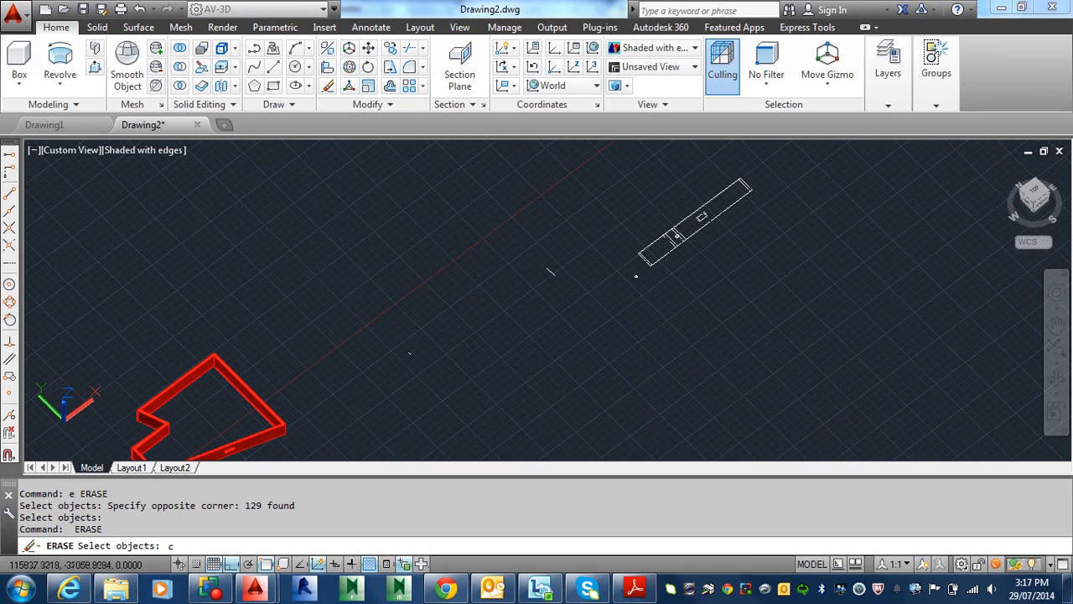
pyautogui.press('Escape')
# - Examine the flattened wall elevation, including its visible and obscured lines around the round and rectangular openings
pyautogui.scroll(4, 710, 254)
pyautogui.moveTo(707, 254)
pyautogui.mouseDown(button='middle')
pyautogui.moveTo(555, 413)
pyautogui.moveTo(593, 332)
pyautogui.mouseUp(button='middle')
pyautogui.scroll(2, 554, 389)
pyautogui.scroll(3, 545, 331)
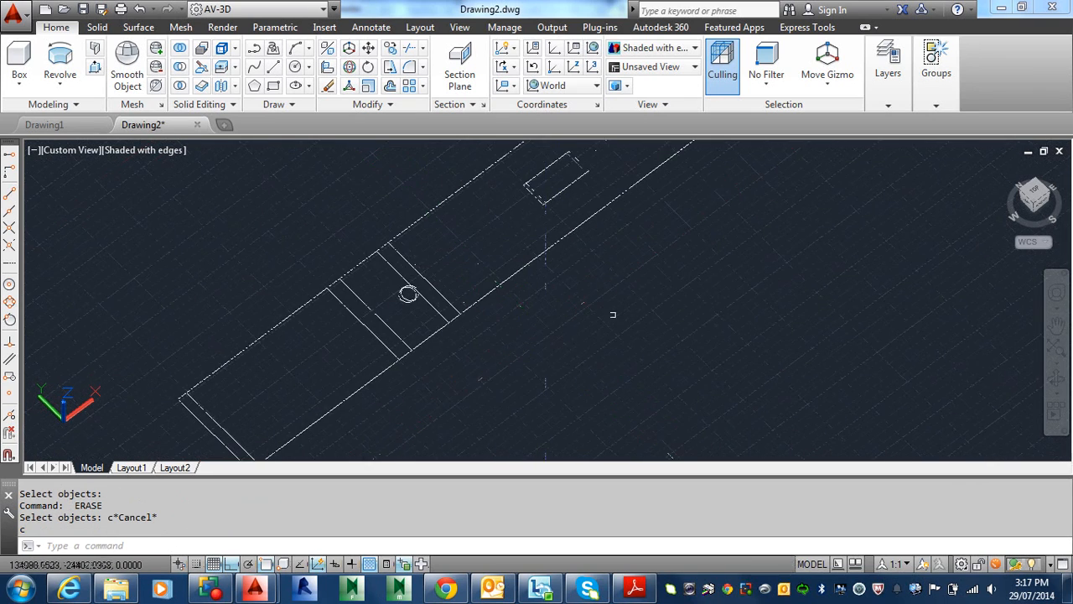
pyautogui.scroll(-2, 612, 315)
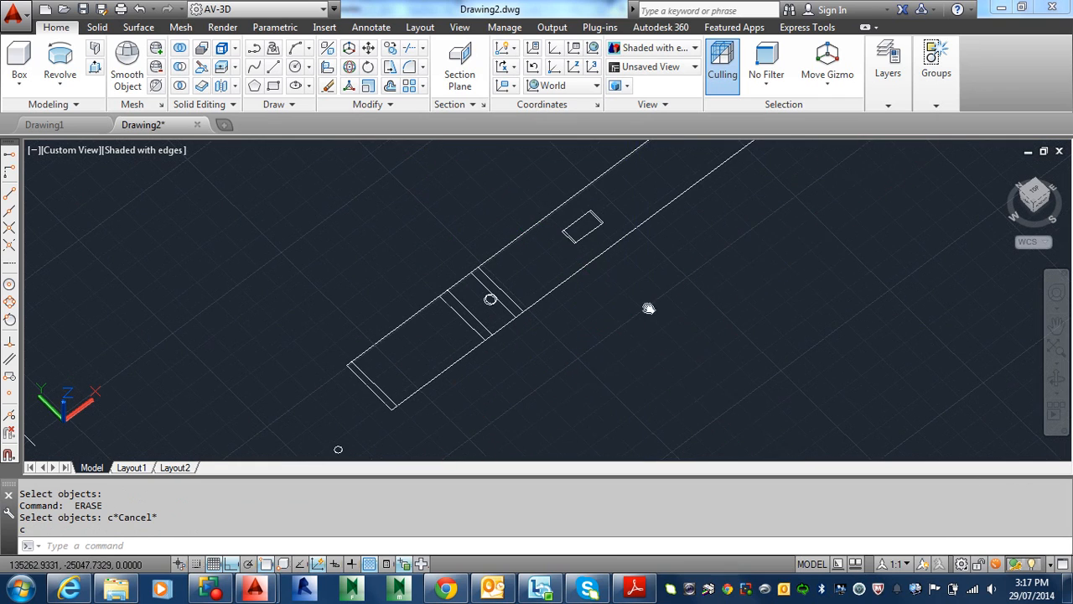
pyautogui.moveTo(648, 308); pyautogui.dragTo(719, 266, button='middle')
pyautogui.scroll(-5, 599, 338)
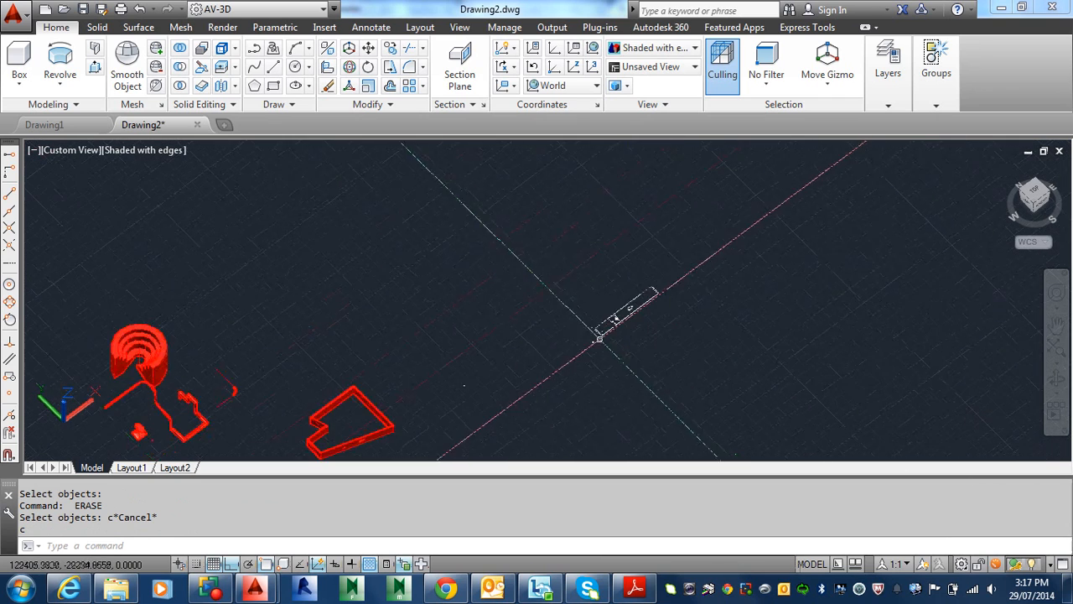
pyautogui.moveTo(493, 352); pyautogui.dragTo(531, 277, button='middle')
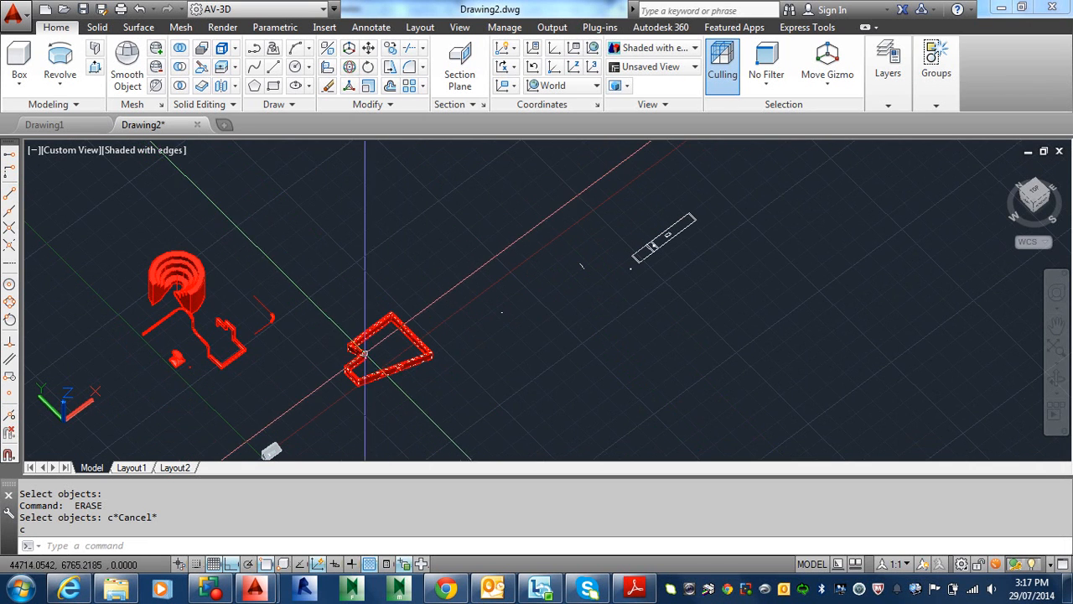
pyautogui.click(459, 103)
pyautogui.click(471, 179)
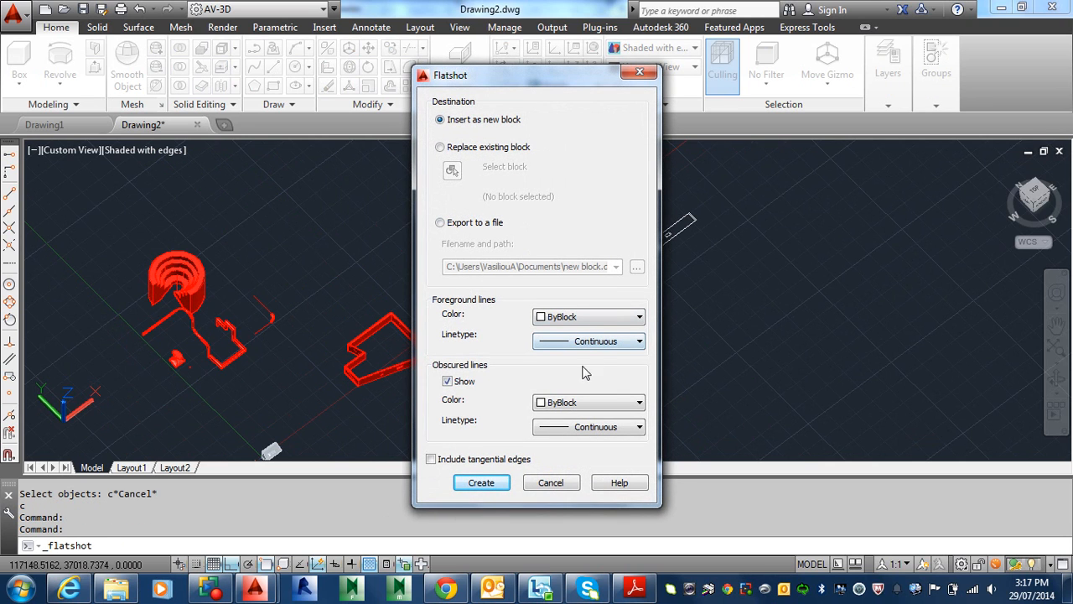
pyautogui.click(448, 382)
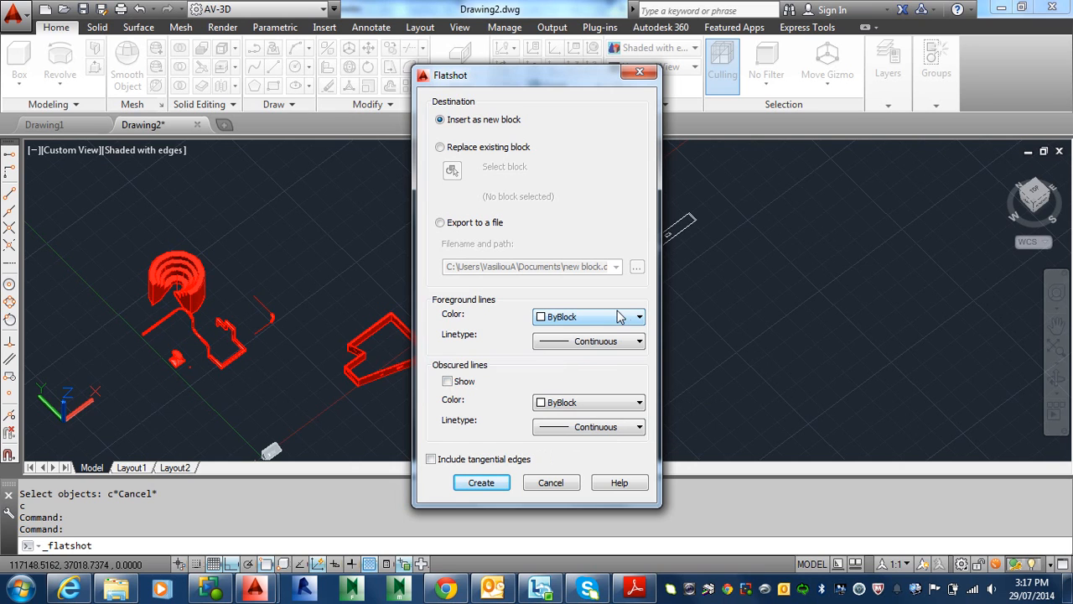
pyautogui.click(550, 484)
# - Draw a one-segment section plane across the wall solid through its rectangular opening, with the section view facing the positive X direction
pyautogui.keyDown('shift'); pyautogui.moveTo(487, 215); pyautogui.dragTo(465, 310, button='middle'); pyautogui.keyUp('shift')
pyautogui.click(459, 67)
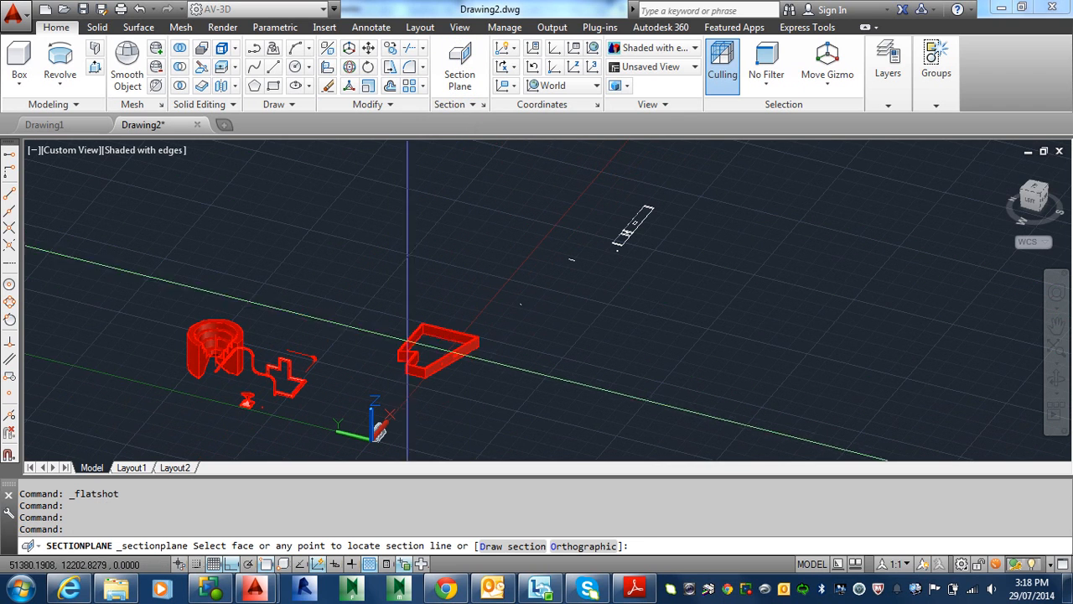
pyautogui.click(502, 547)
pyautogui.scroll(6, 453, 319)
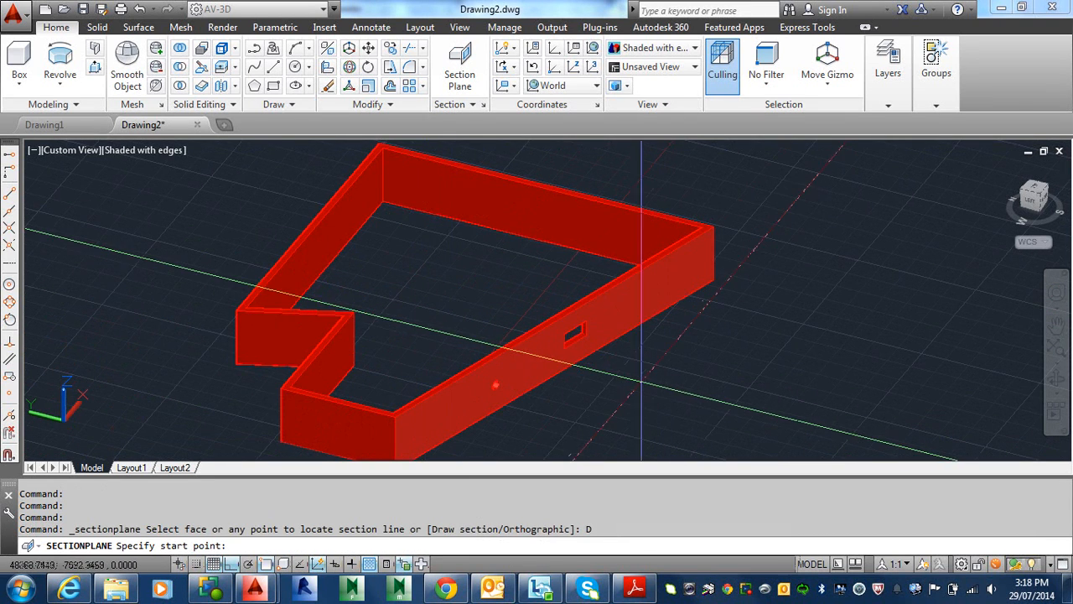
pyautogui.click(644, 379)
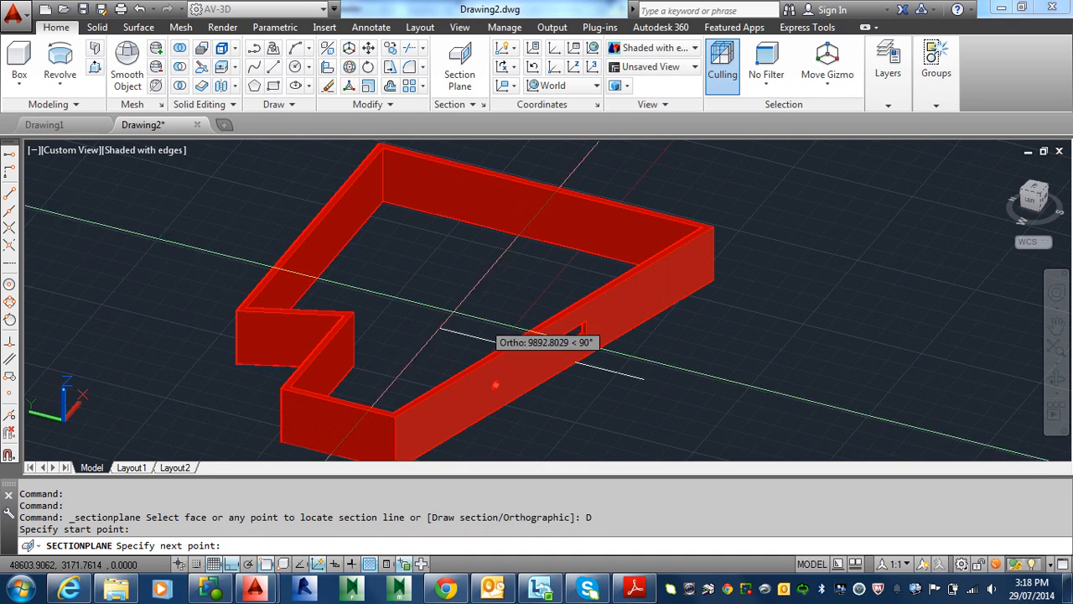
pyautogui.click(198, 239)
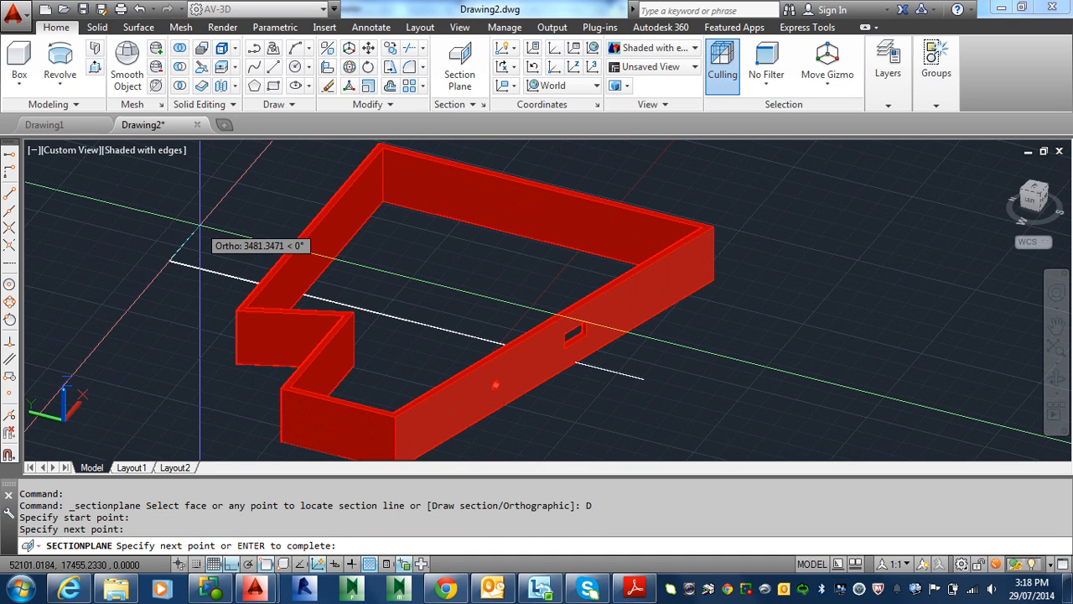
pyautogui.press('Return')
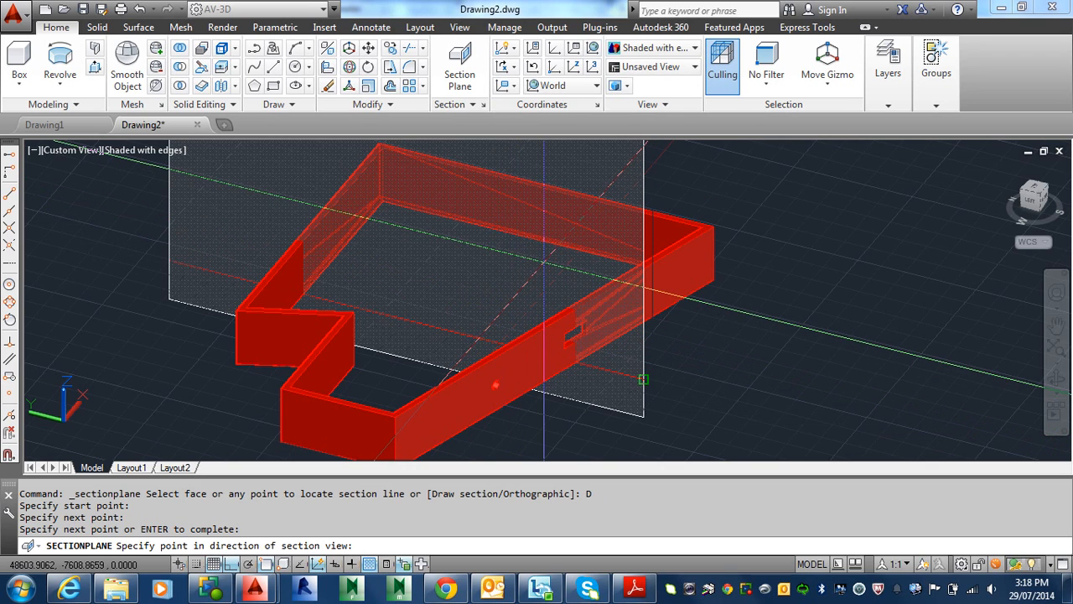
pyautogui.click(689, 156)
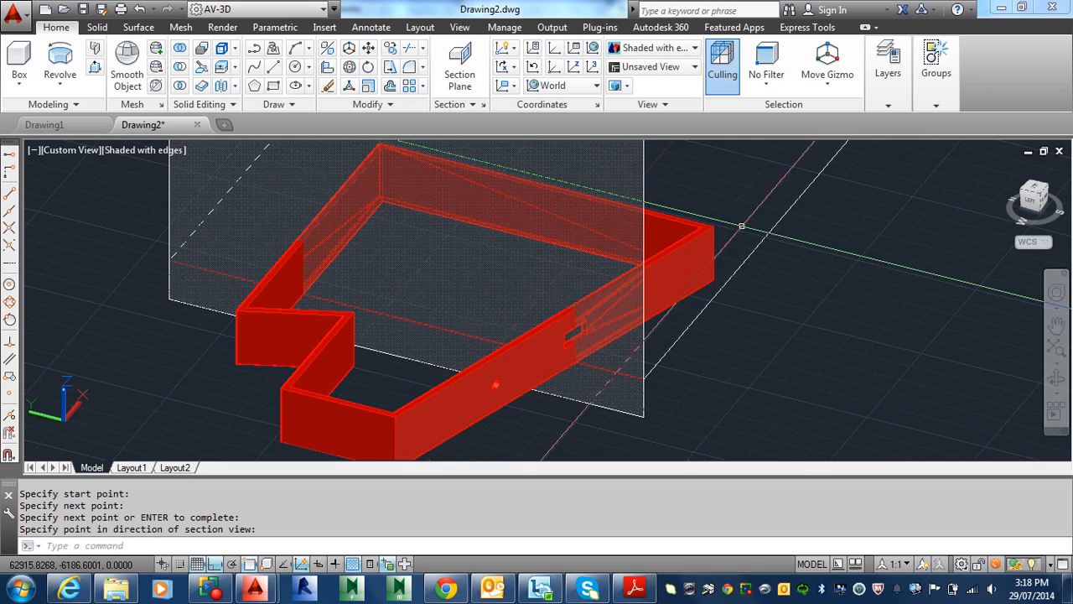
# - Activate live sectioning on the section plane that crosses the wall
pyautogui.scroll(-5, 727, 248)
pyautogui.moveTo(728, 248); pyautogui.dragTo(548, 314, button='middle')
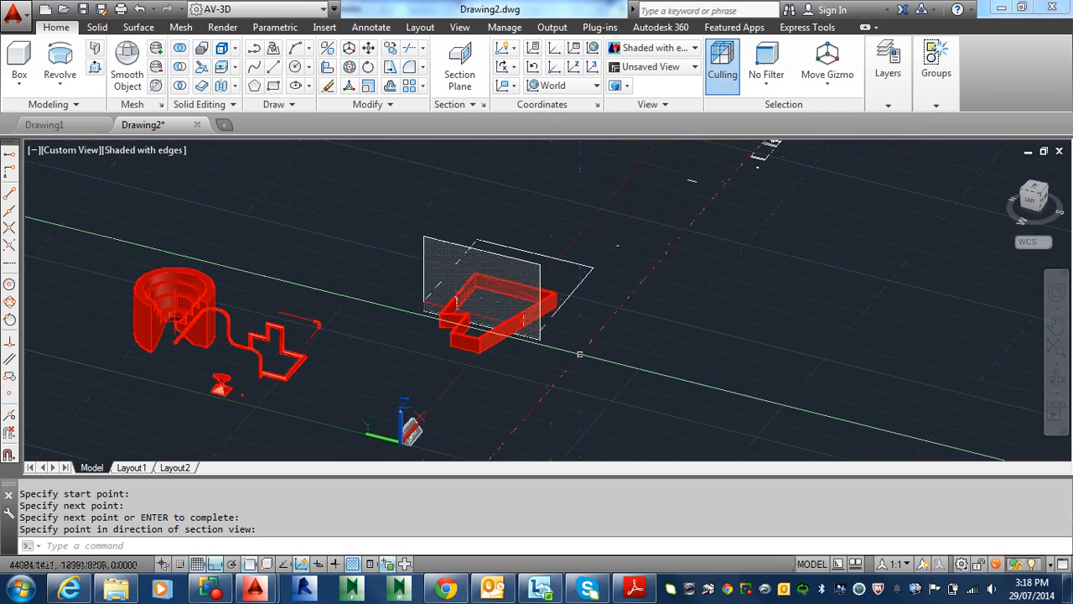
pyautogui.keyDown('shift'); pyautogui.moveTo(594, 350); pyautogui.dragTo(519, 377, button='middle'); pyautogui.keyUp('shift')
pyautogui.scroll(6, 411, 241)
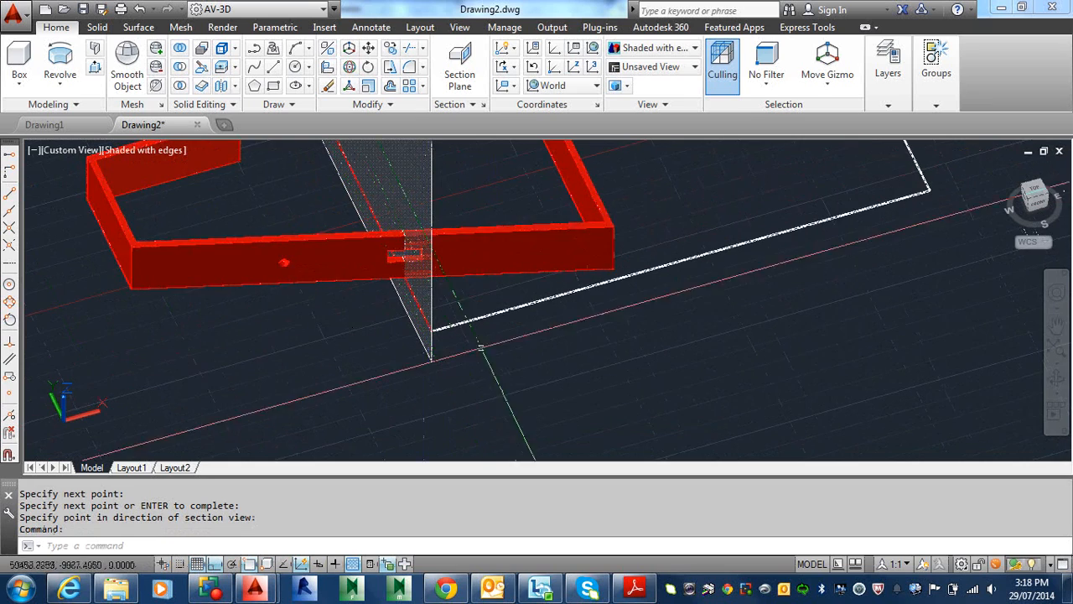
pyautogui.scroll(-5, 563, 355)
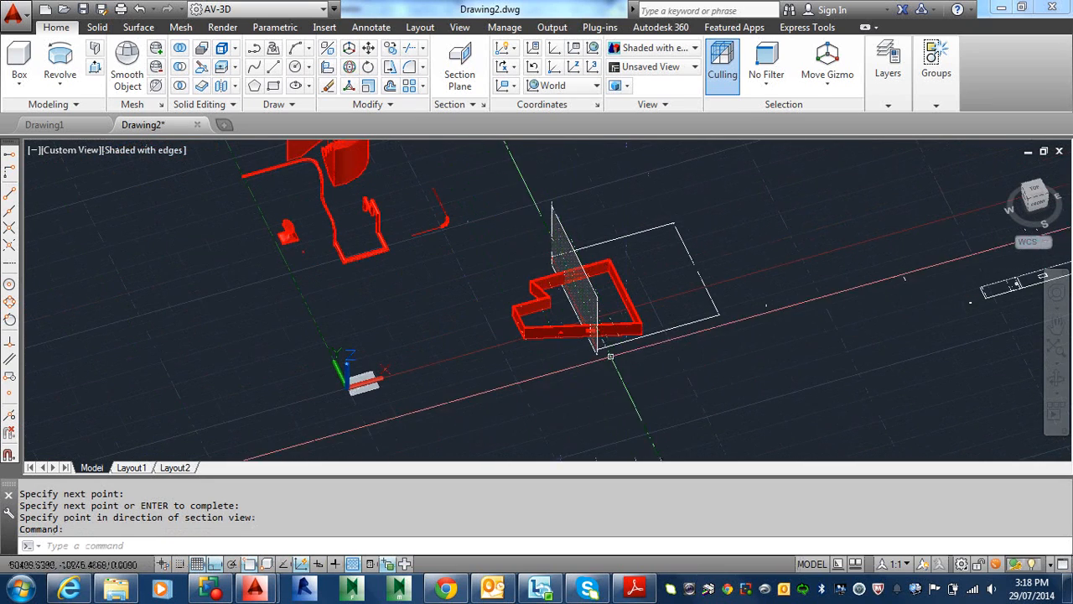
pyautogui.keyDown('shift'); pyautogui.moveTo(606, 352); pyautogui.dragTo(638, 347, button='middle'); pyautogui.keyUp('shift')
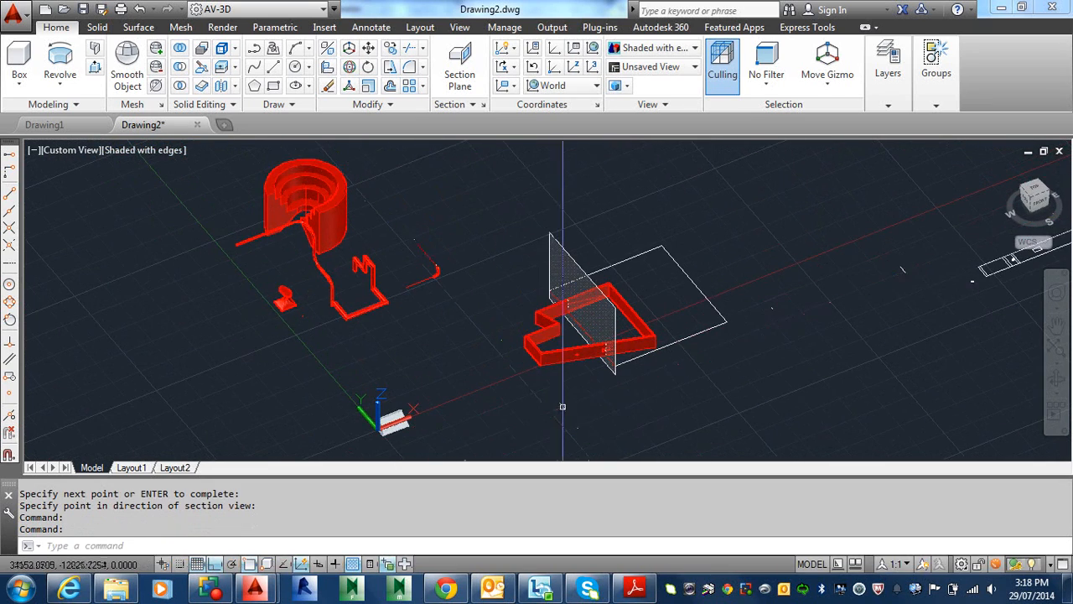
pyautogui.press('Escape')
pyautogui.click(670, 344)
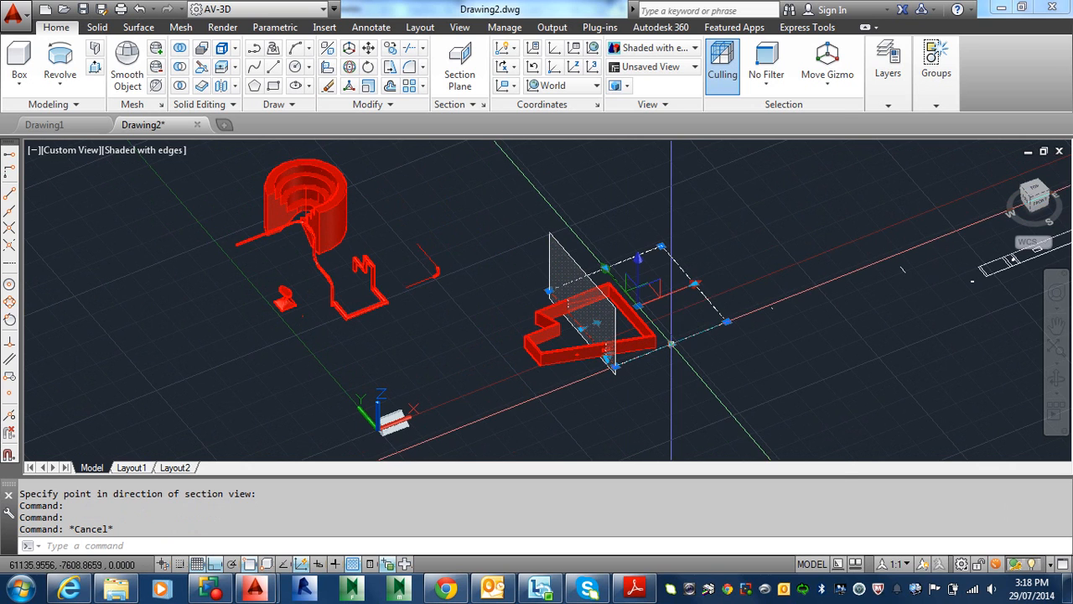
pyautogui.rightClick(672, 345)
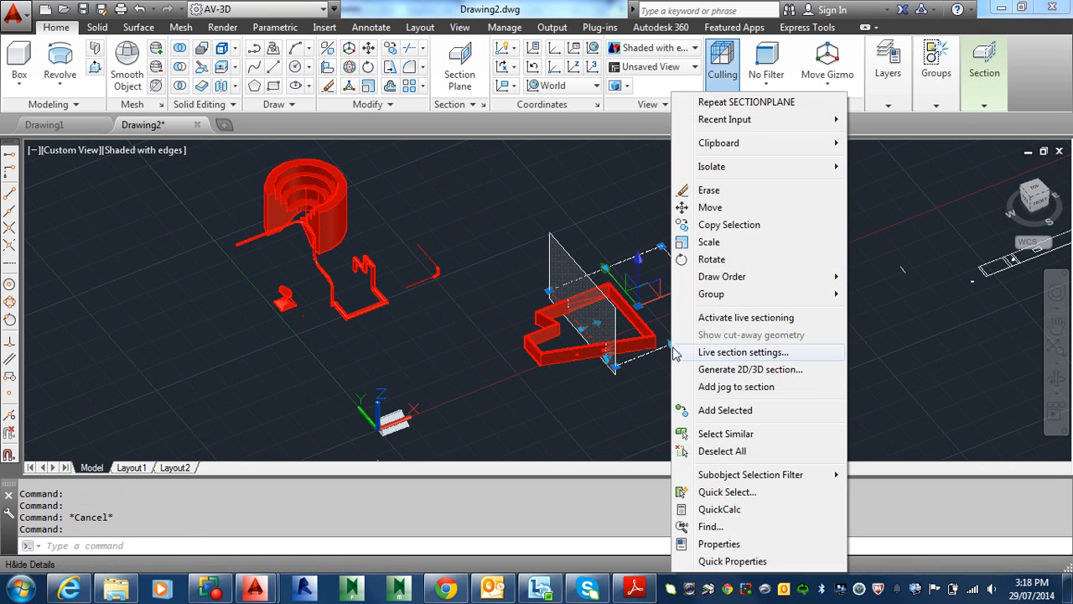
pyautogui.click(735, 319)
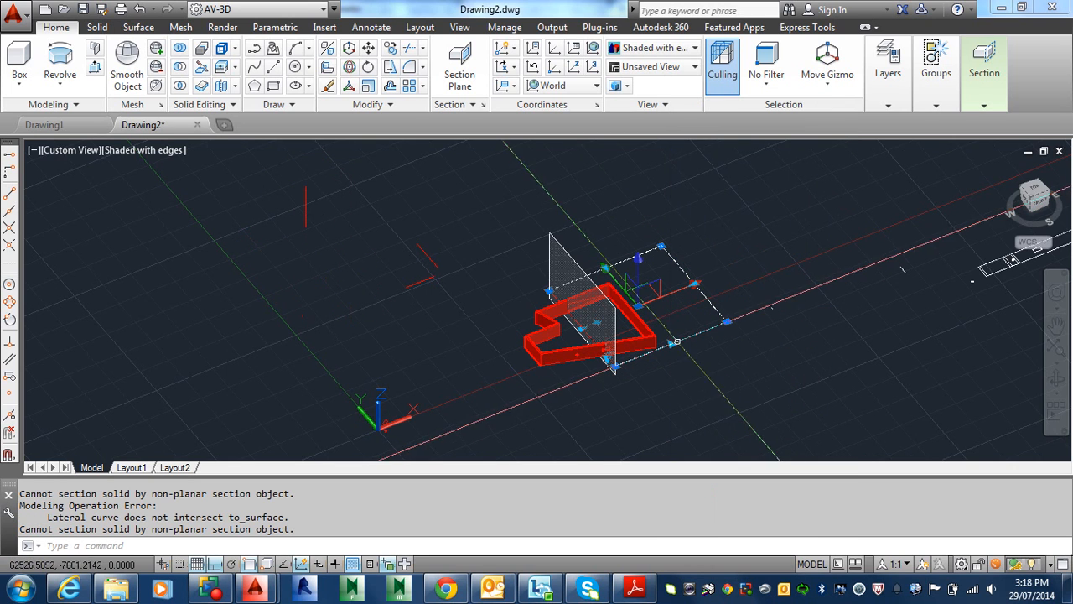
# - Review the live section settings of the section plane, including intersection boundary and fill, and close them unchanged
pyautogui.rightClick(690, 338)
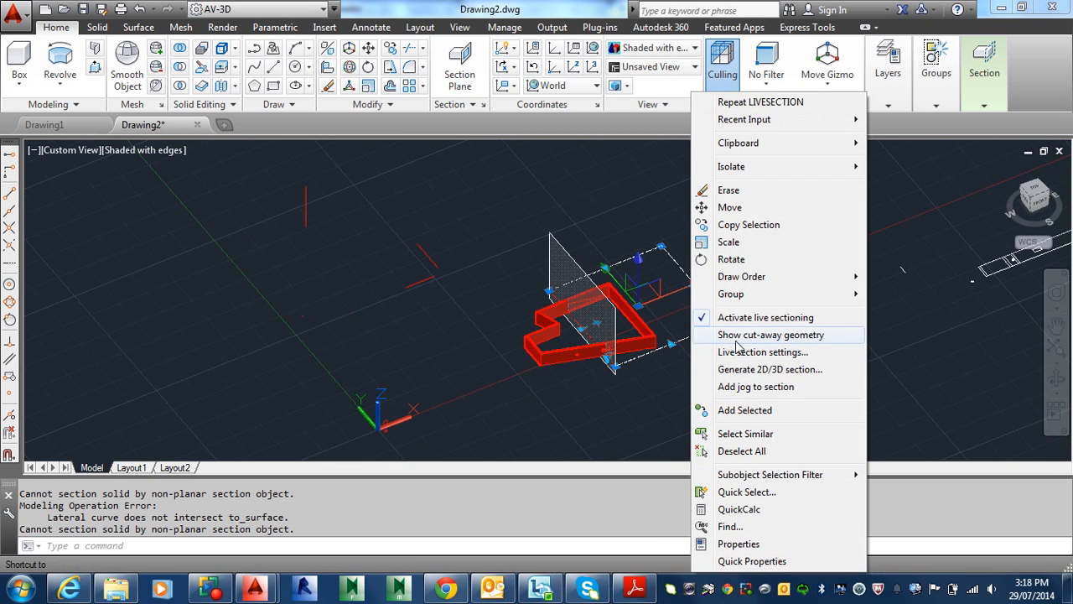
pyautogui.click(741, 353)
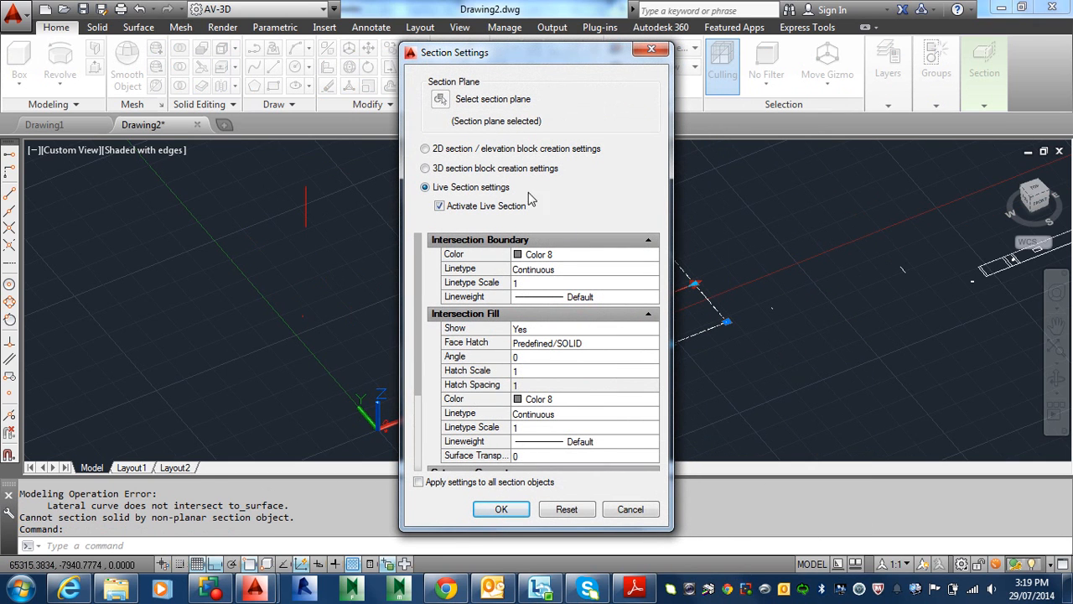
pyautogui.click(651, 52)
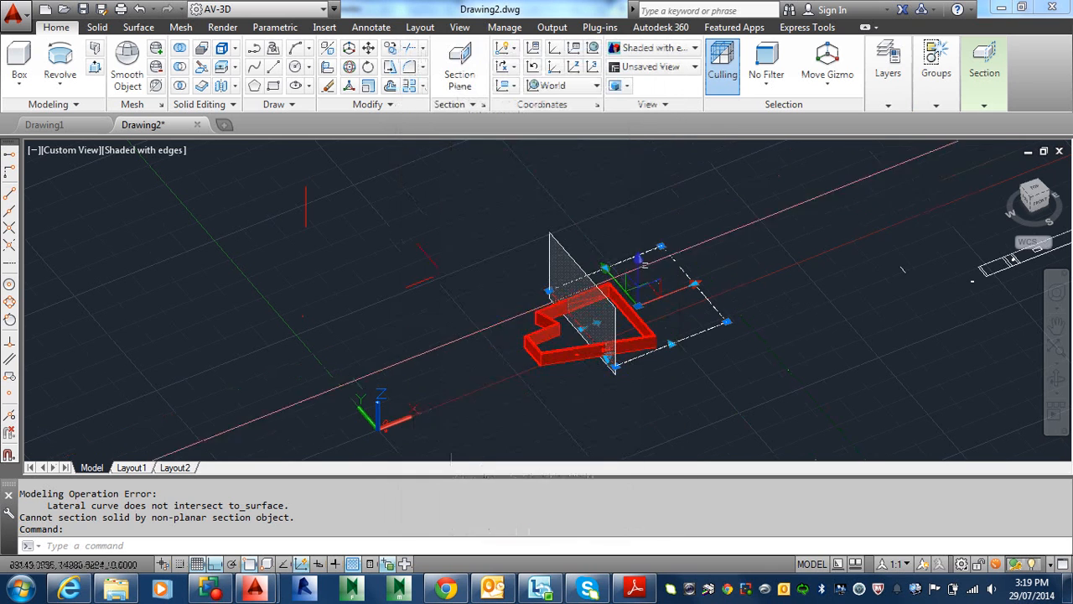
# - Generate a 2D section/elevation block from the section plane, inserted in empty space near the wall at default scale 1 and rotation 0
pyautogui.rightClick(685, 340)
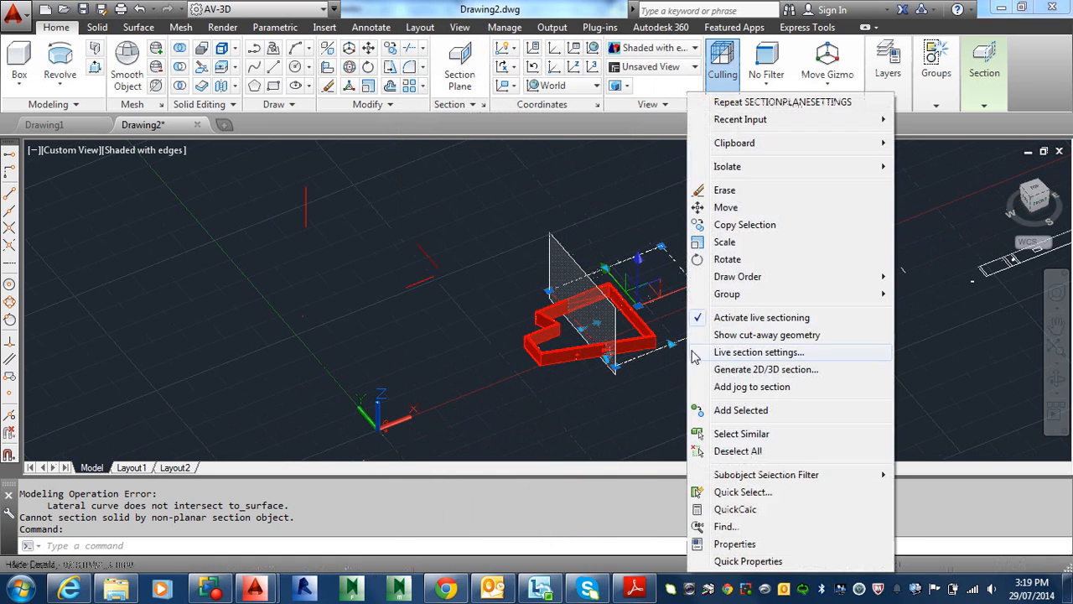
pyautogui.click(743, 370)
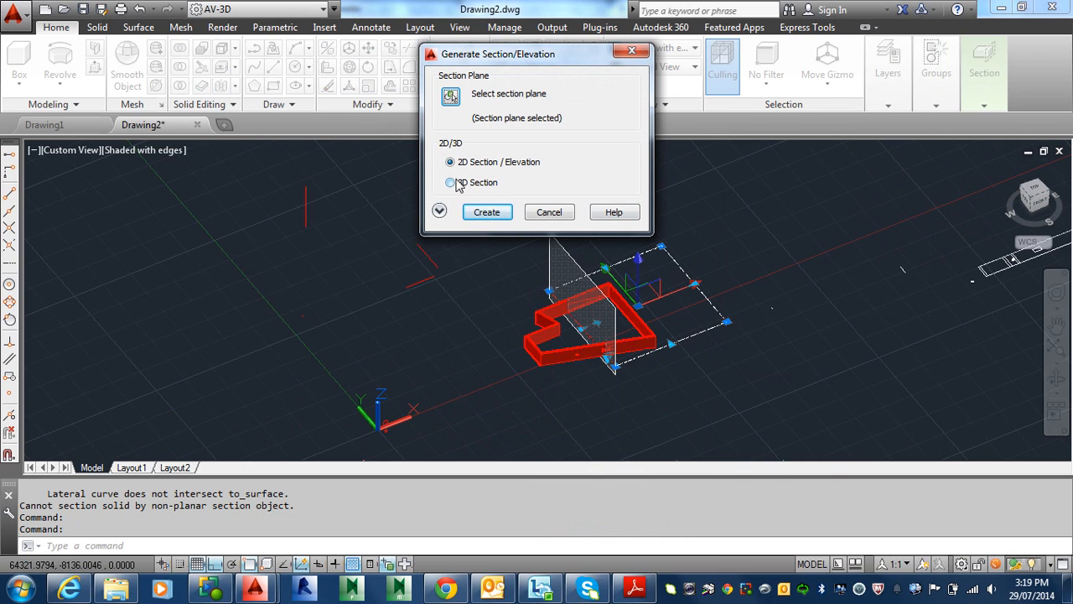
pyautogui.click(486, 213)
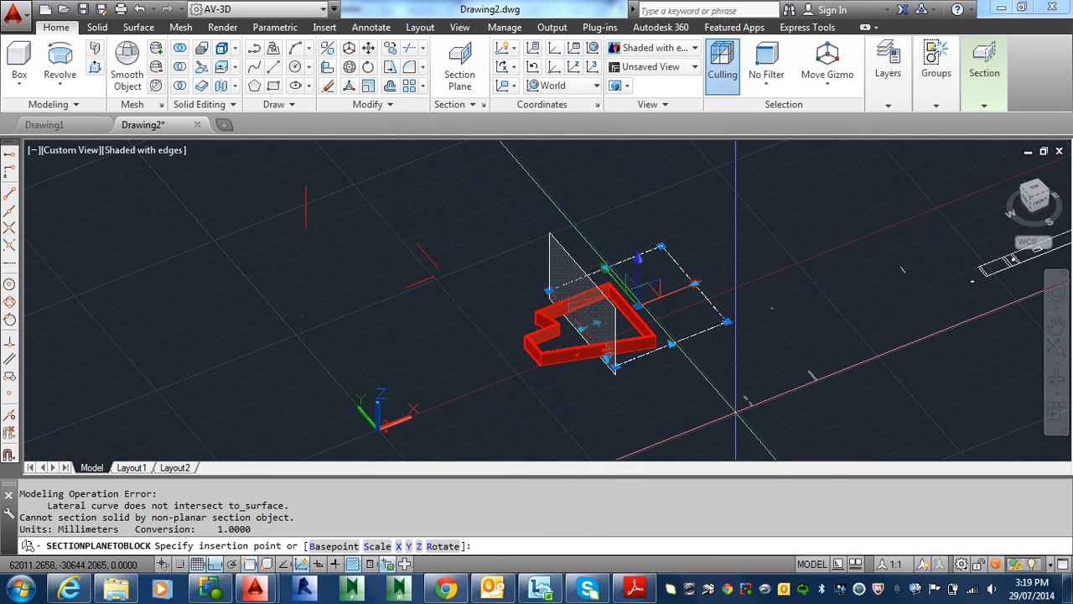
pyautogui.click(736, 410)
pyautogui.press('Return')
pyautogui.press('Return')
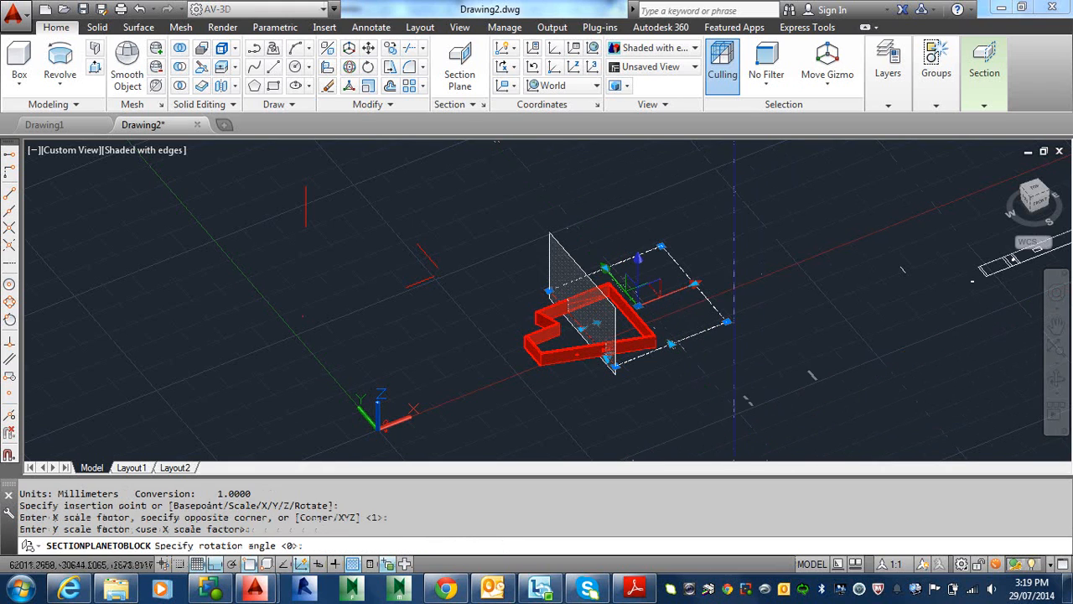
pyautogui.press('Escape')
pyautogui.press('Escape')
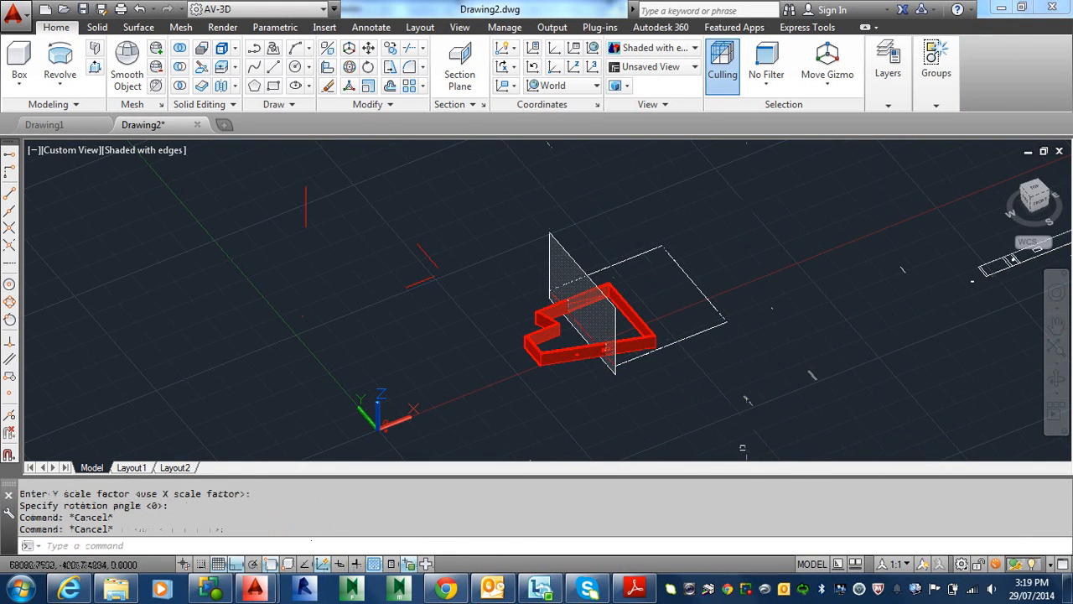
# - Explode the inserted 2D section block into separate hatches and lines
pyautogui.moveTo(778, 383); pyautogui.dragTo(665, 401, button='middle')
pyautogui.scroll(8, 663, 407)
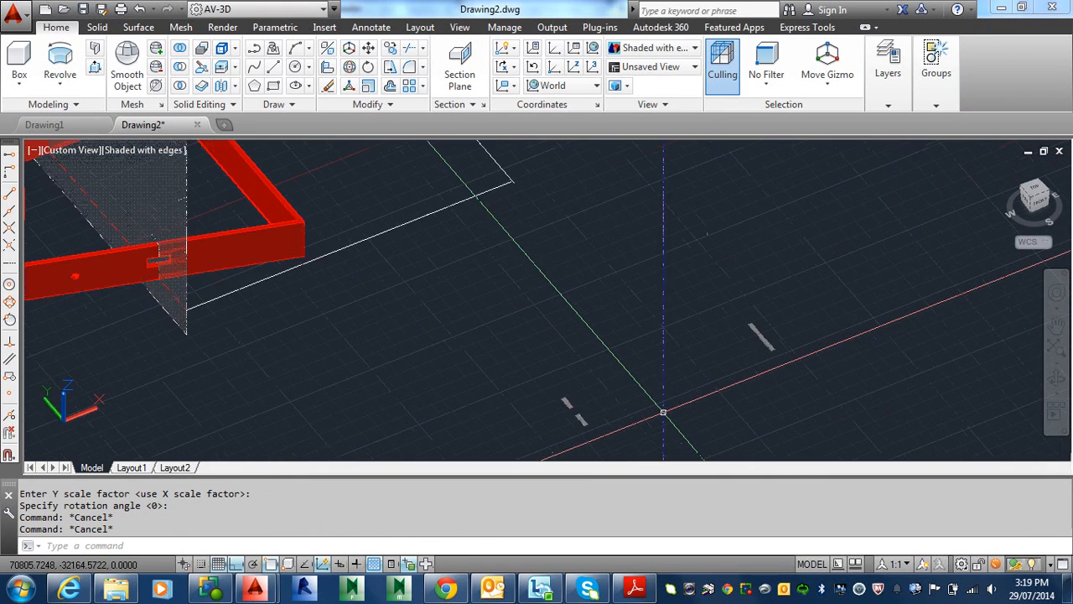
pyautogui.scroll(4, 477, 419)
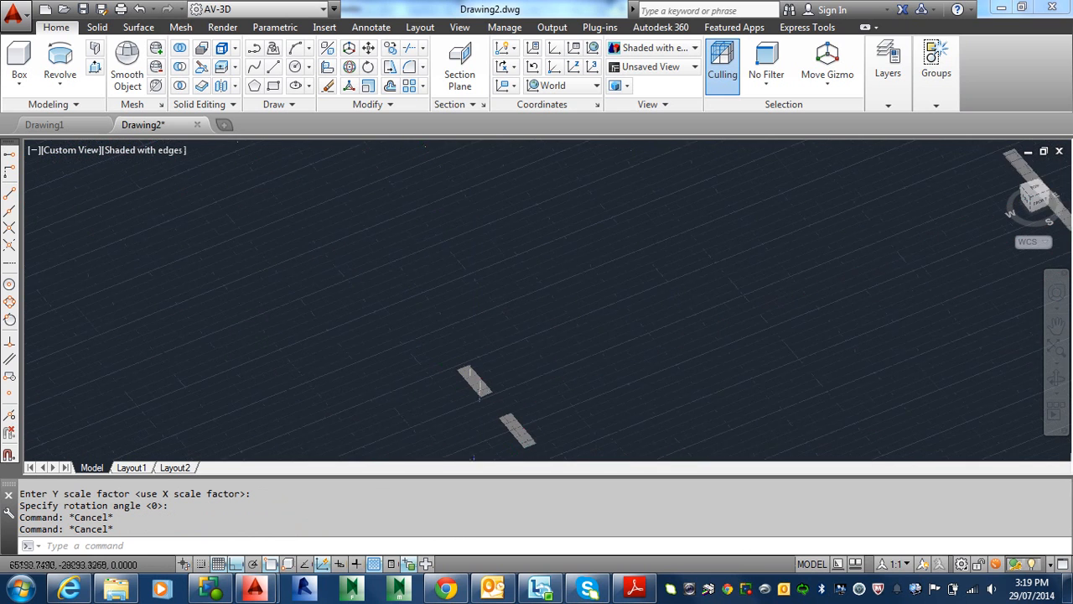
pyautogui.scroll(3, 502, 404)
pyautogui.scroll(-6, 558, 408)
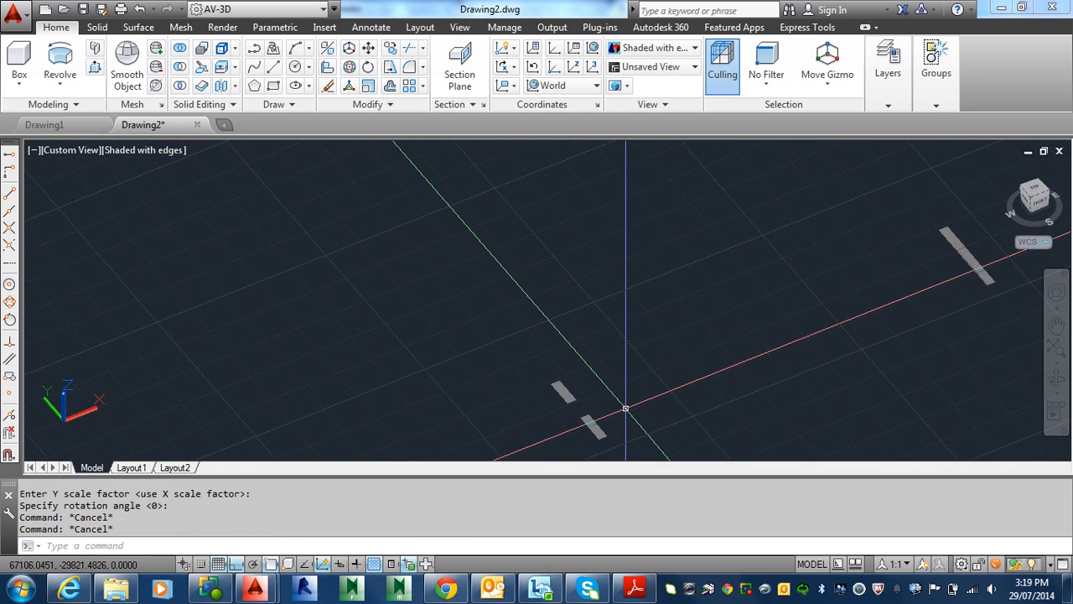
pyautogui.write('x')
pyautogui.press('Return')
pyautogui.click(592, 428)
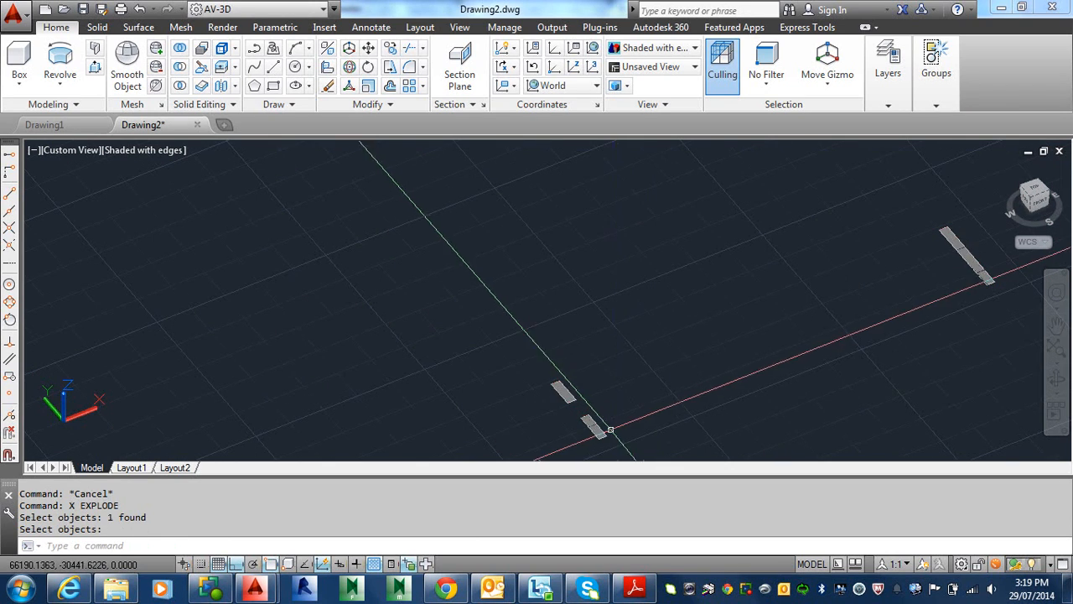
# - Change the solid hatch of the cut wall pieces to the ANSI32 pattern at scale 10
pyautogui.scroll(5, 591, 423)
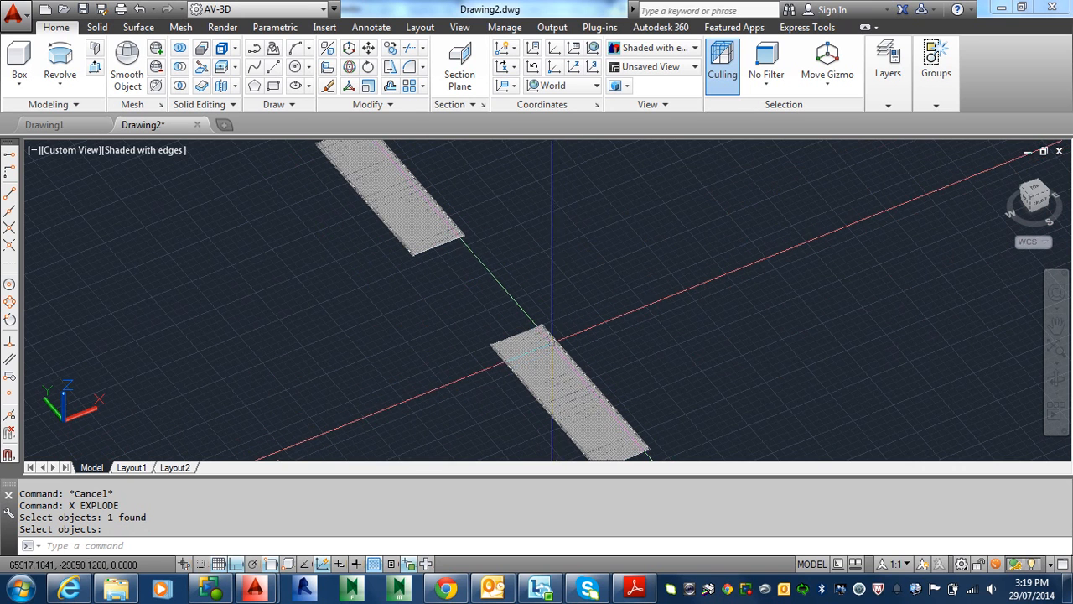
pyautogui.scroll(-3, 554, 351)
pyautogui.scroll(1, 537, 335)
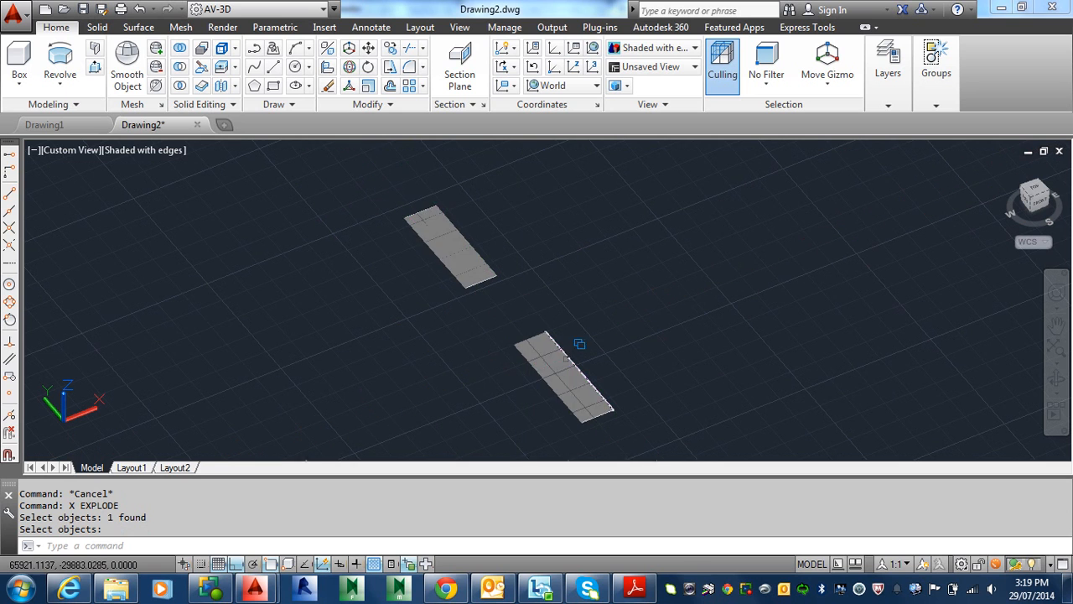
pyautogui.click(558, 364)
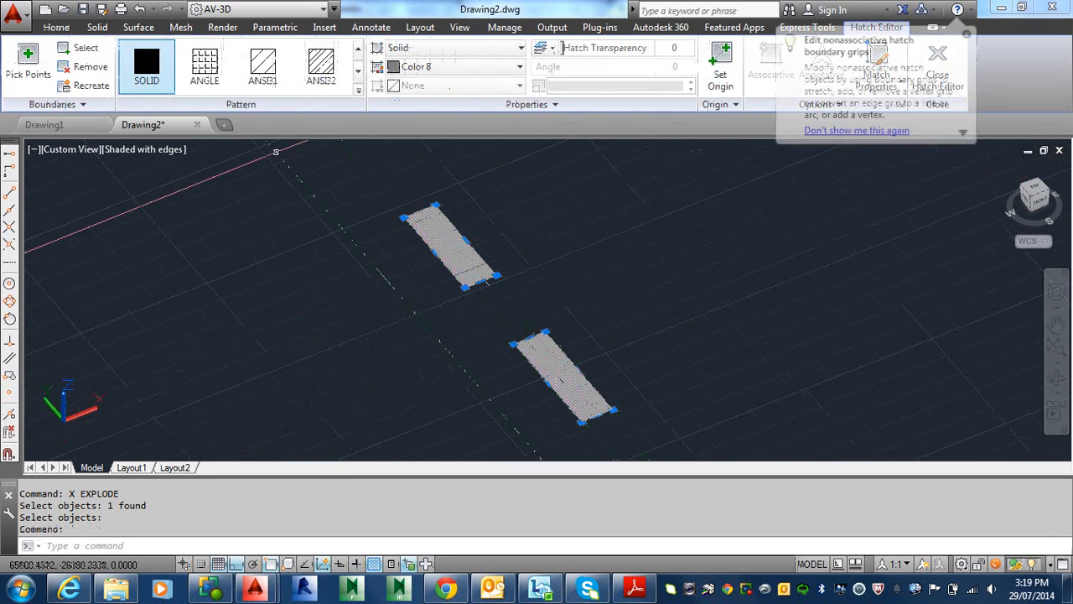
pyautogui.click(204, 67)
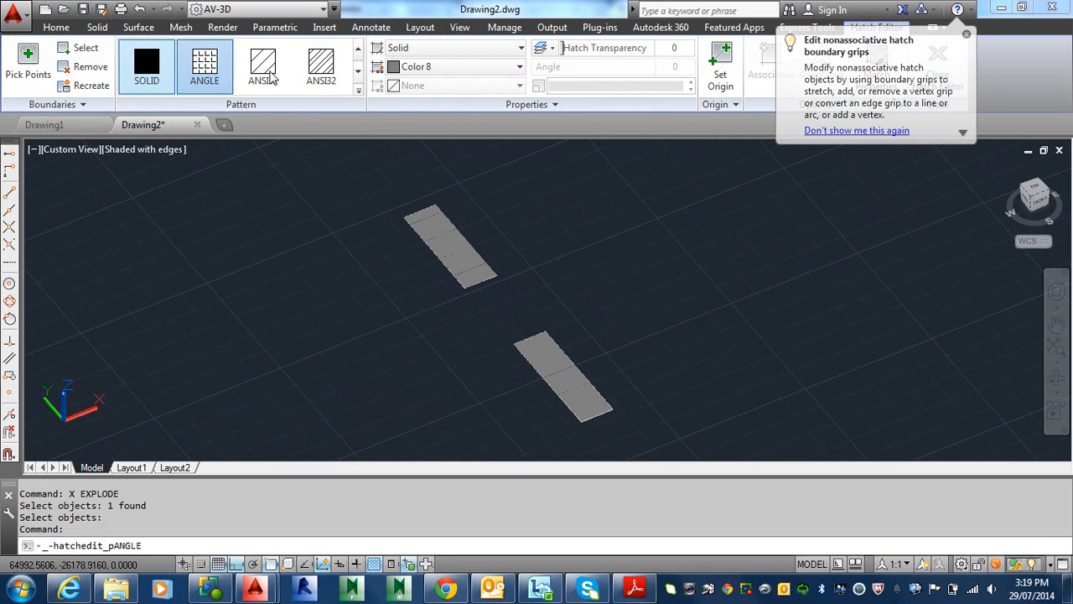
pyautogui.click(262, 67)
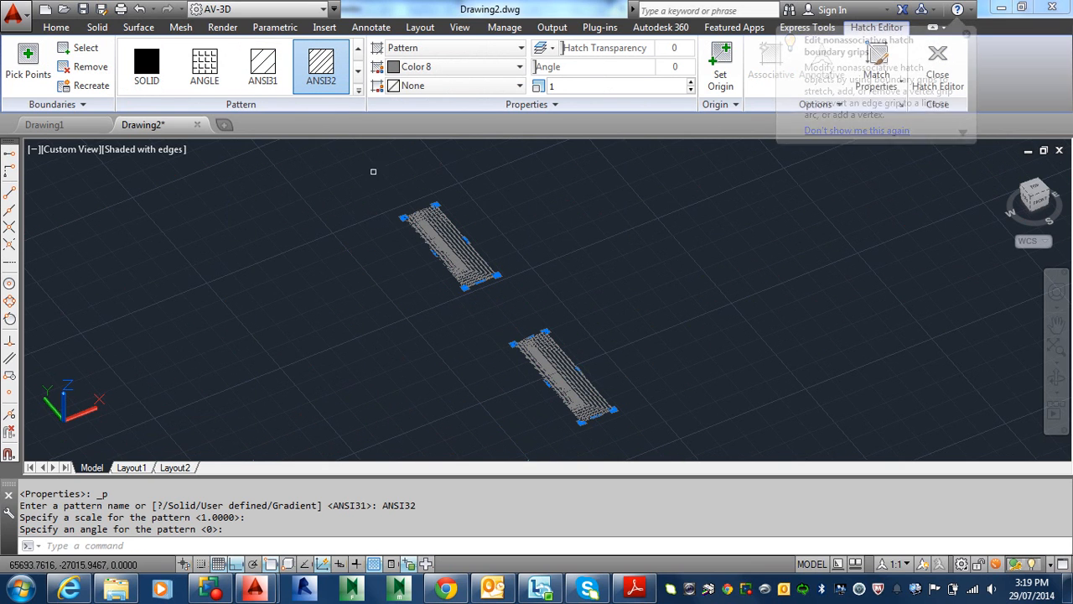
pyautogui.click(580, 87)
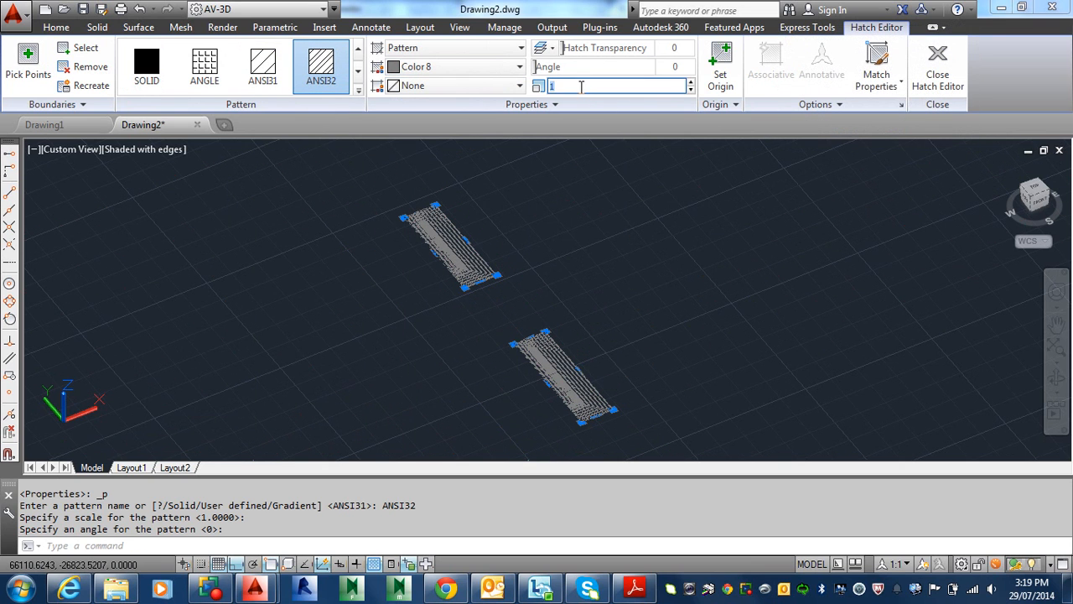
pyautogui.write('0')
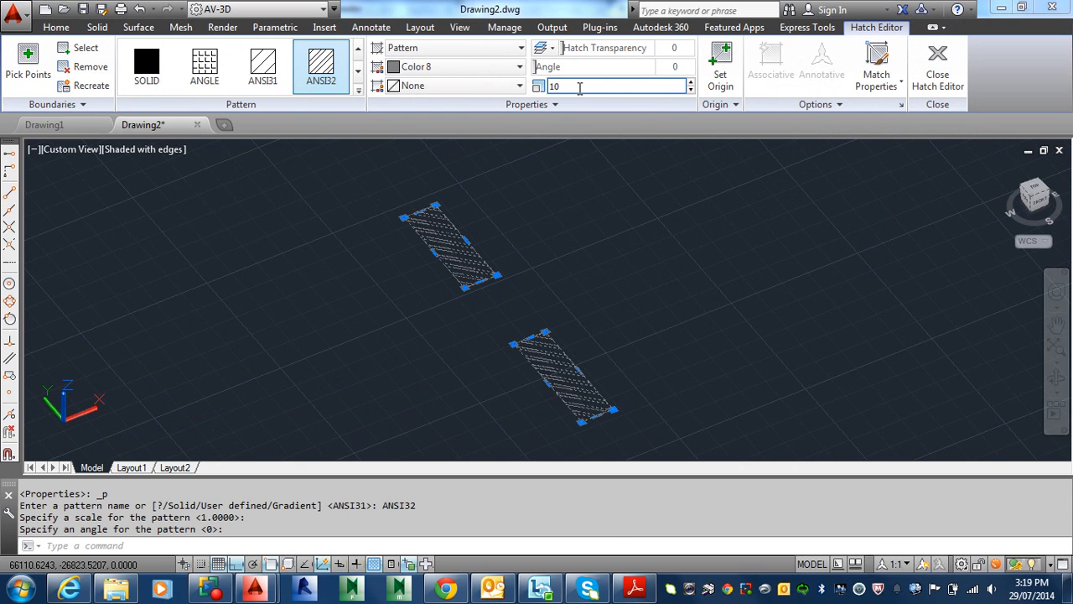
pyautogui.press('Return')
pyautogui.moveTo(543, 159)
pyautogui.keyDown('shift'); pyautogui.mouseDown(button='middle')
pyautogui.moveTo(579, 252)
pyautogui.moveTo(570, 335)
pyautogui.moveTo(588, 390)
pyautogui.moveTo(579, 360)
pyautogui.moveTo(609, 330)
pyautogui.moveTo(596, 345)
pyautogui.mouseUp(button='middle'); pyautogui.keyUp('shift')
pyautogui.scroll(-3, 587, 390)
pyautogui.scroll(-2, 608, 329)
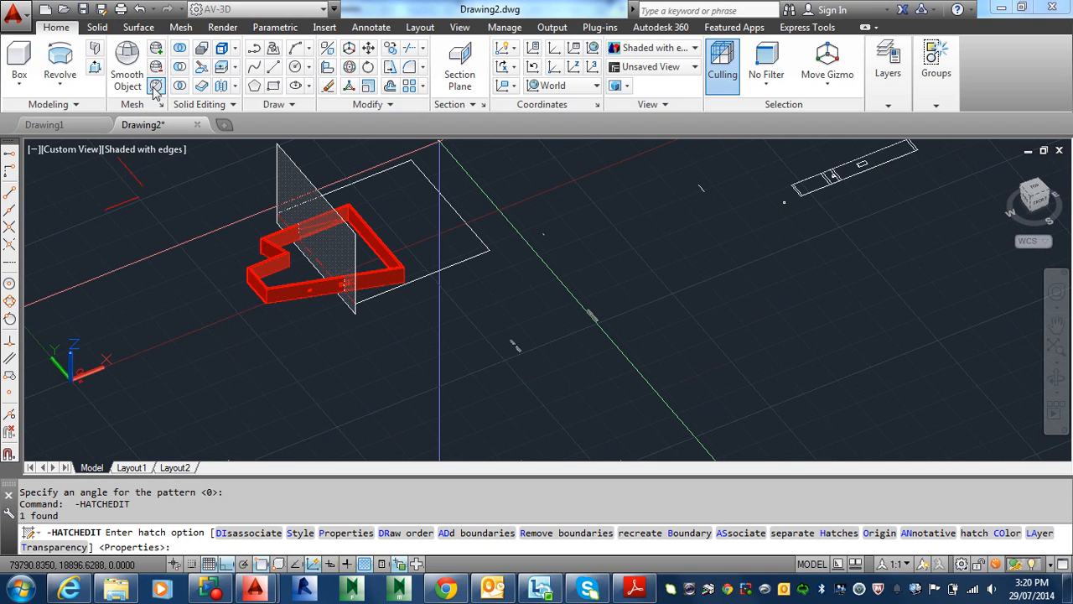
pyautogui.click(62, 84)
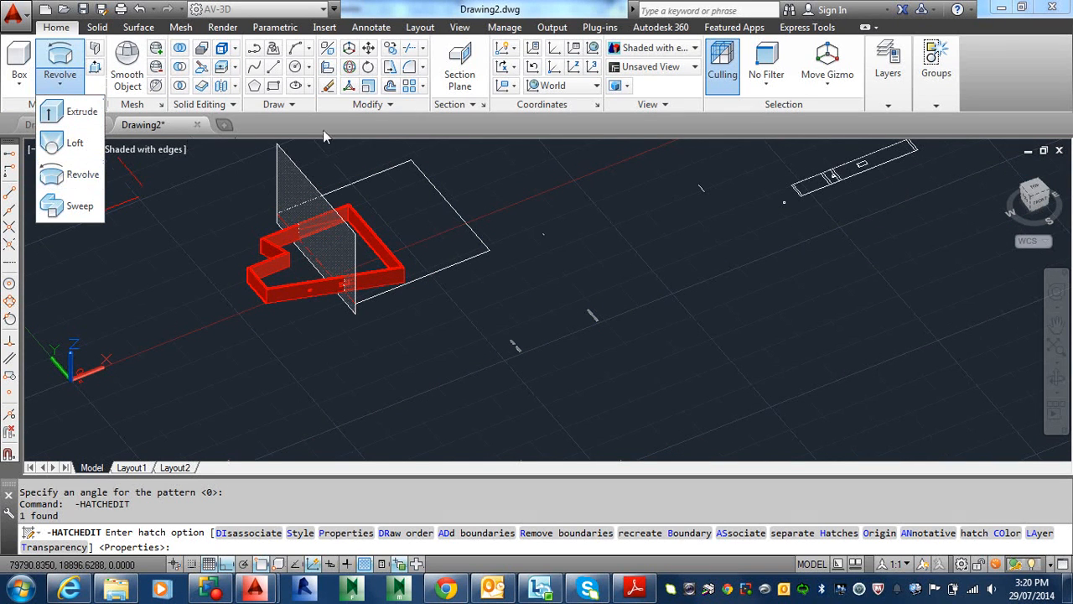
pyautogui.click(30, 87)
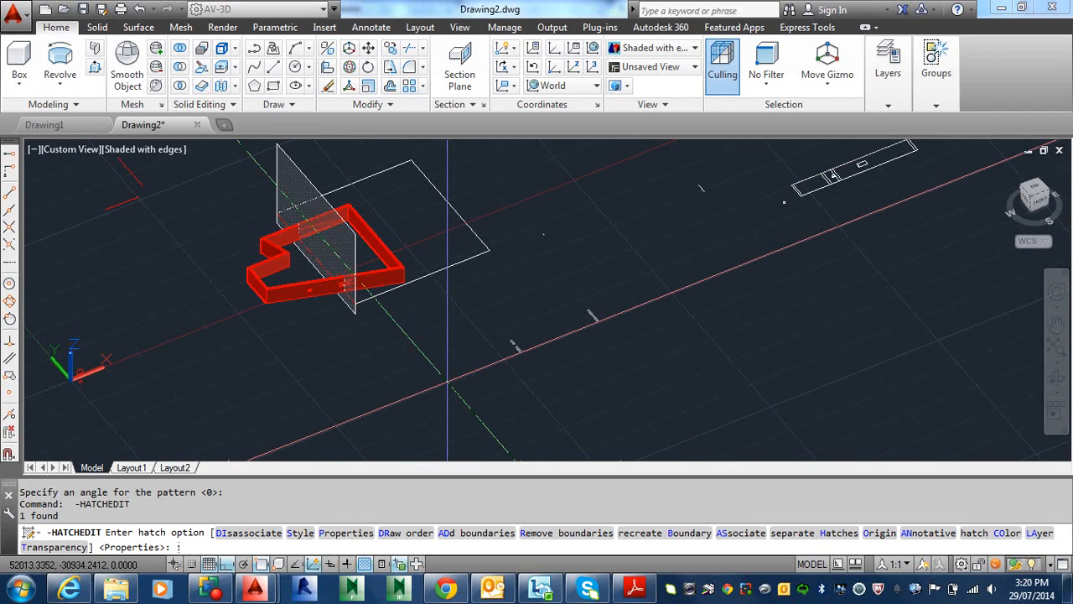
pyautogui.press('Return')
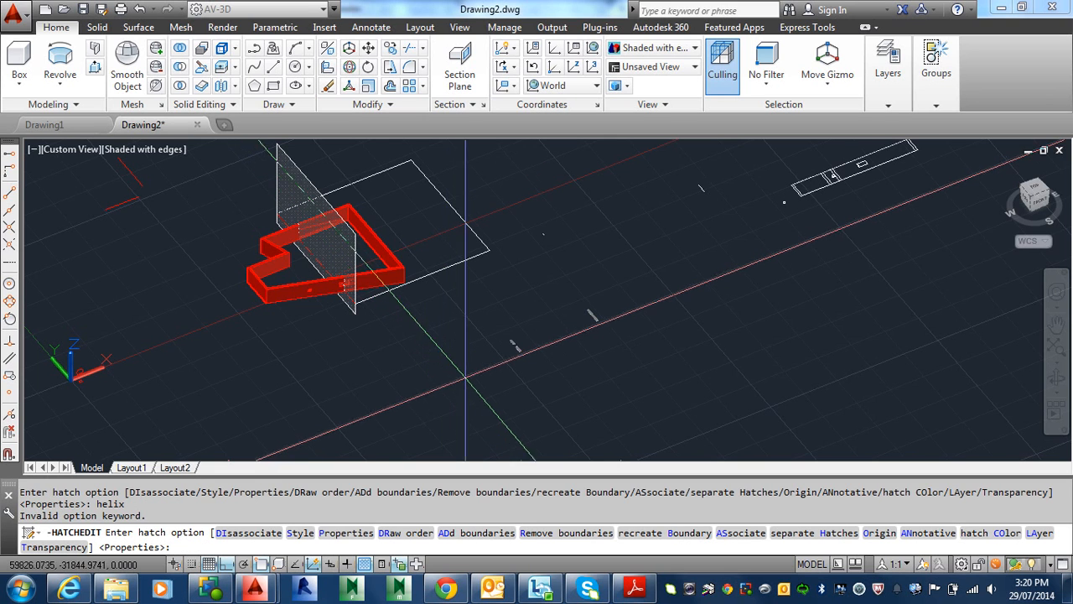
pyautogui.press('Escape')
pyautogui.press('Escape')
pyautogui.press('Escape')
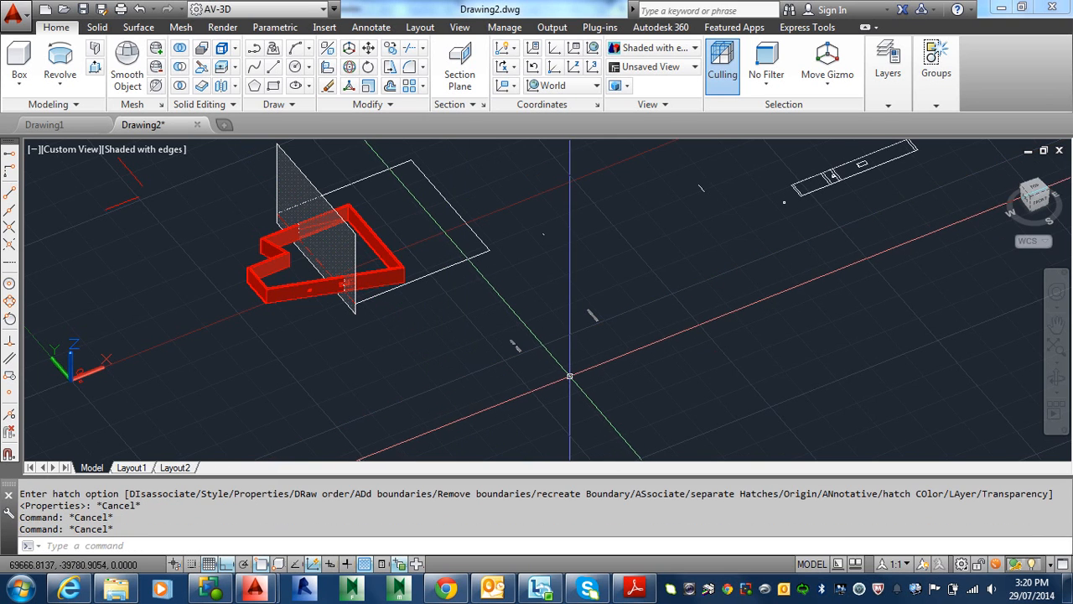
# - Draw a three-turn helix in the empty space in front of the red wall, with a base radius of about 4719 and a smaller top radius
pyautogui.write('heli')
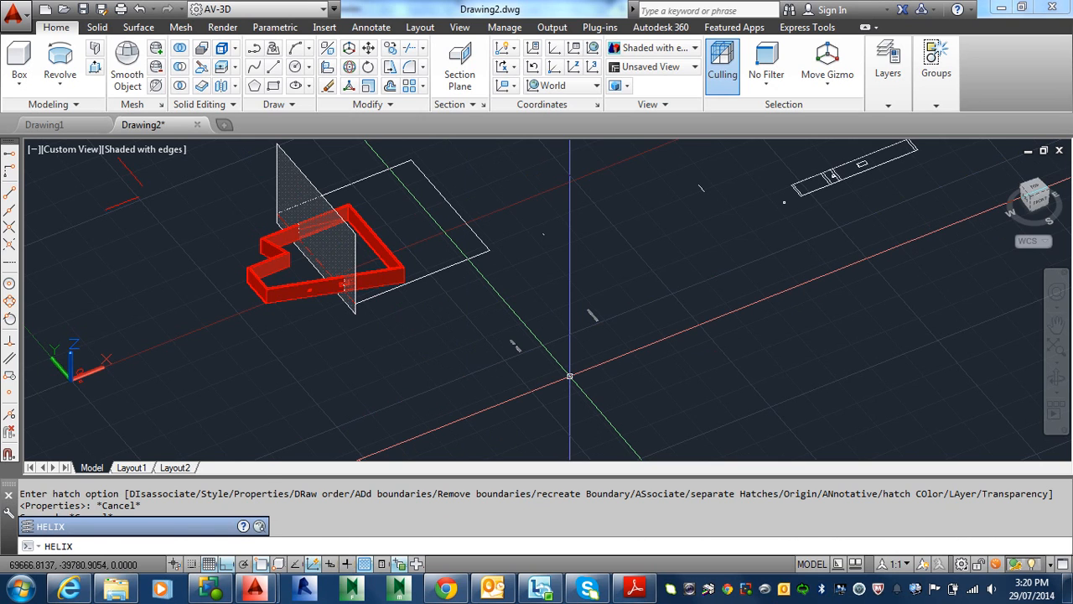
pyautogui.write('x')
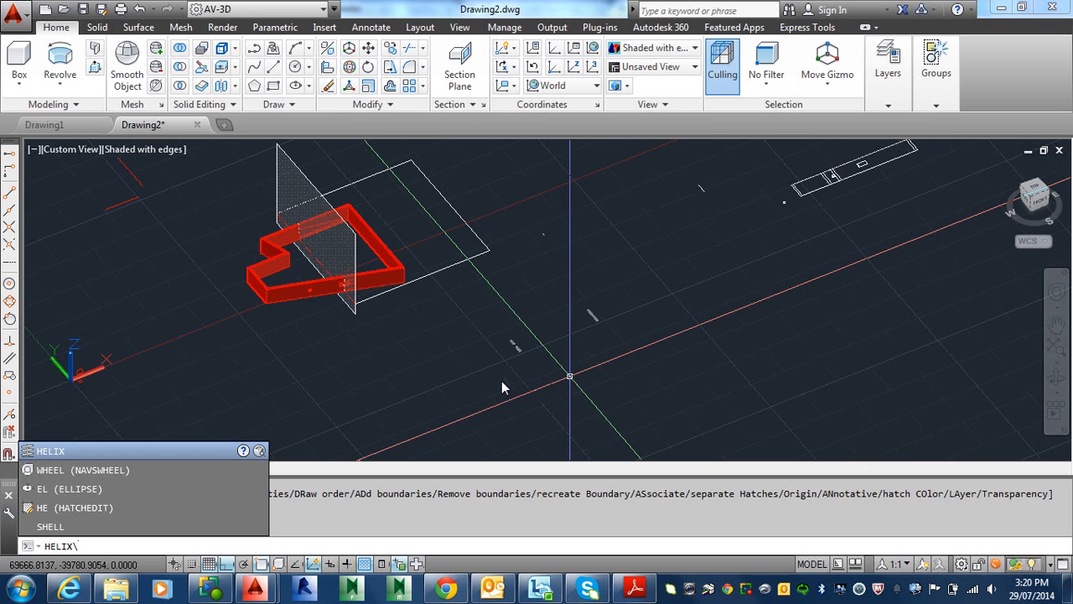
pyautogui.press('Return')
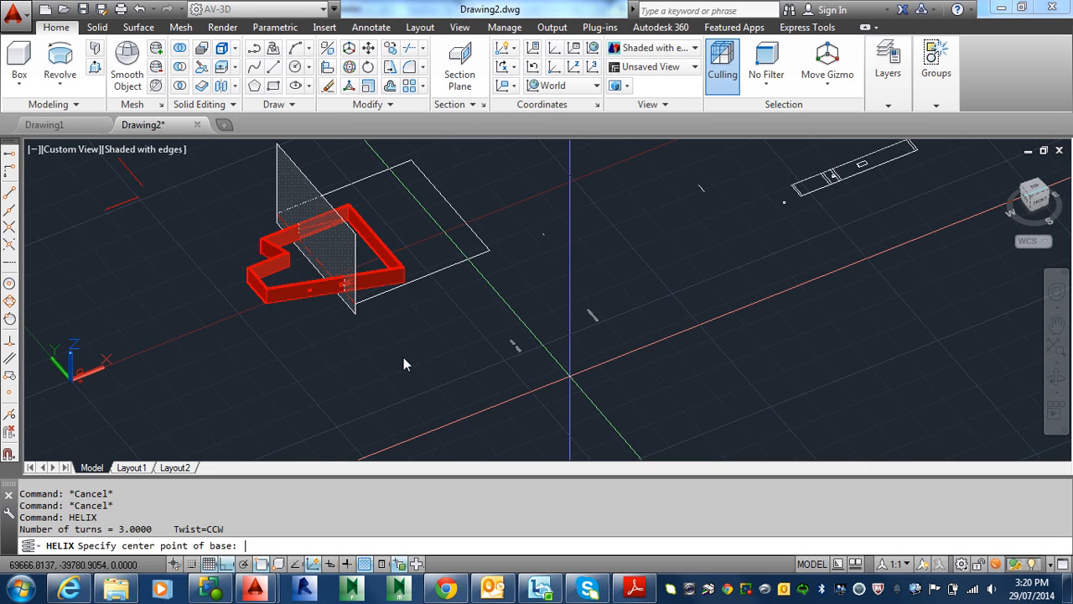
pyautogui.click(326, 401)
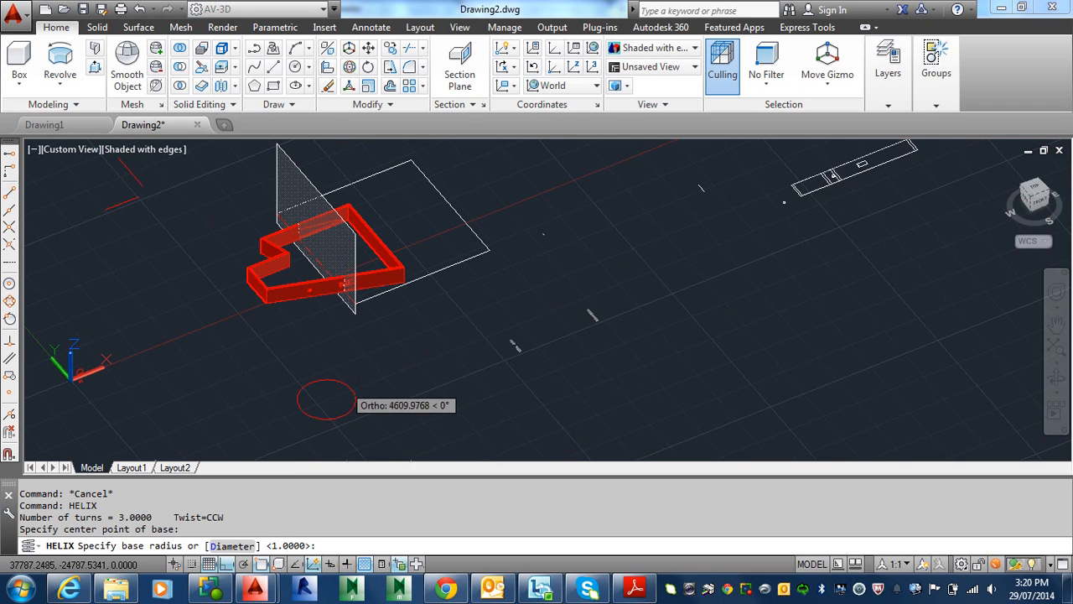
pyautogui.click(336, 394)
pyautogui.click(331, 392)
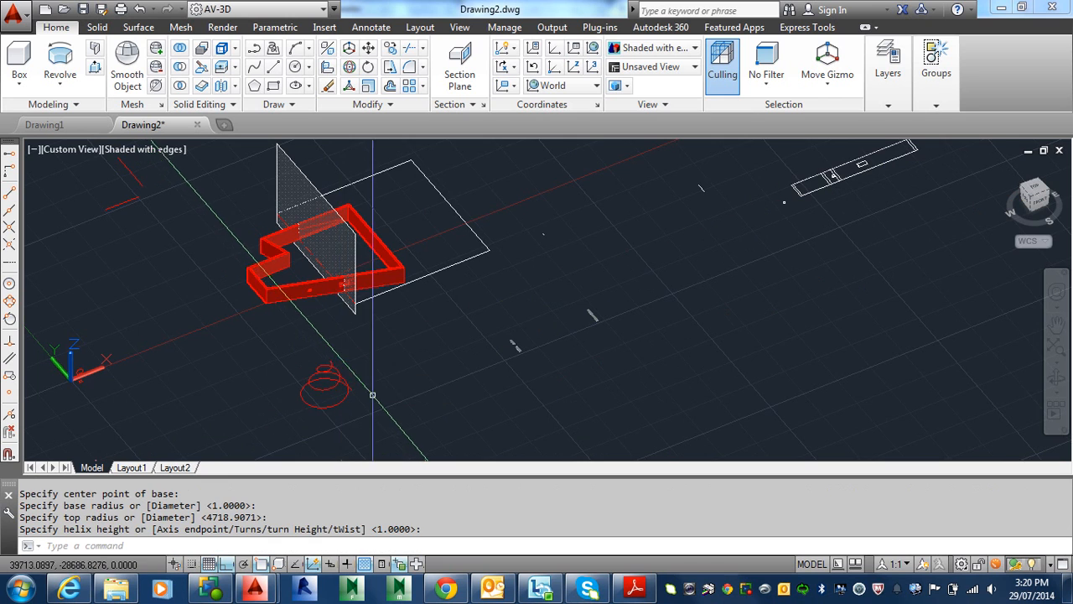
pyautogui.scroll(3, 374, 382)
pyautogui.scroll(-2, 374, 379)
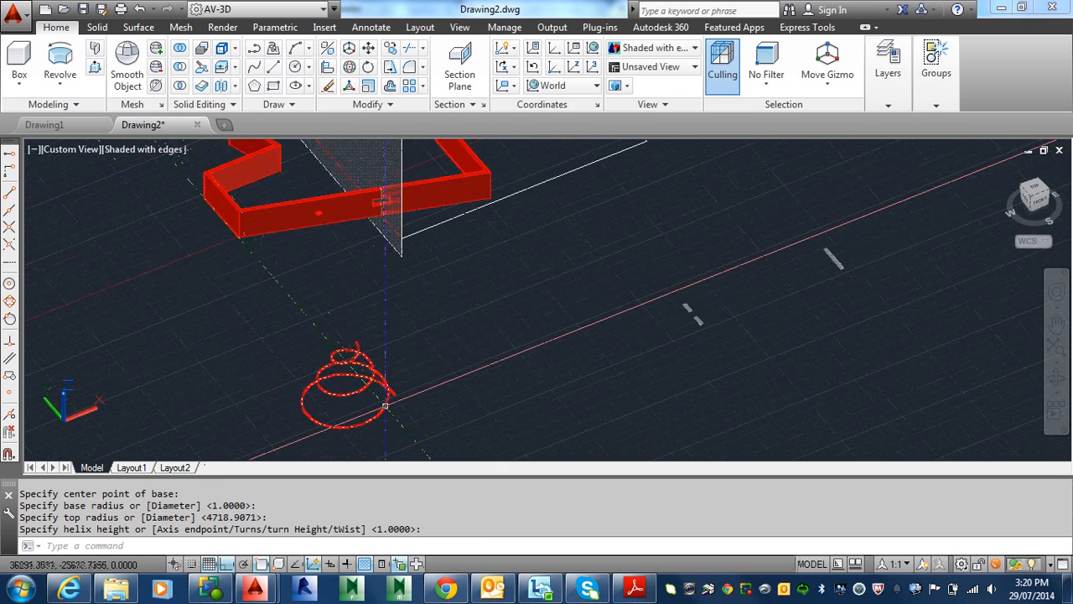
pyautogui.scroll(4, 383, 385)
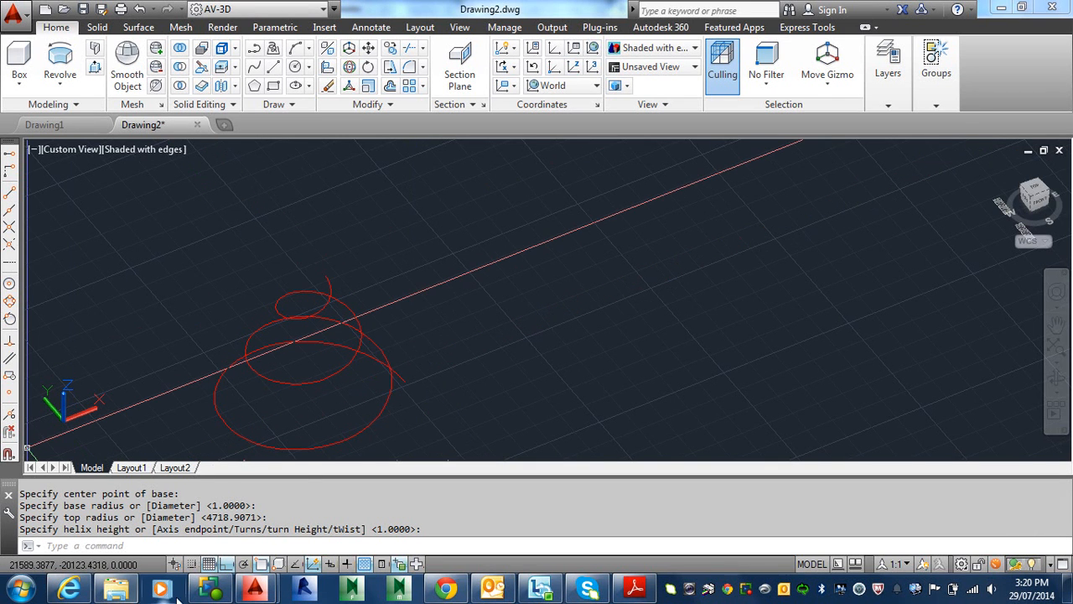
pyautogui.click(205, 590)
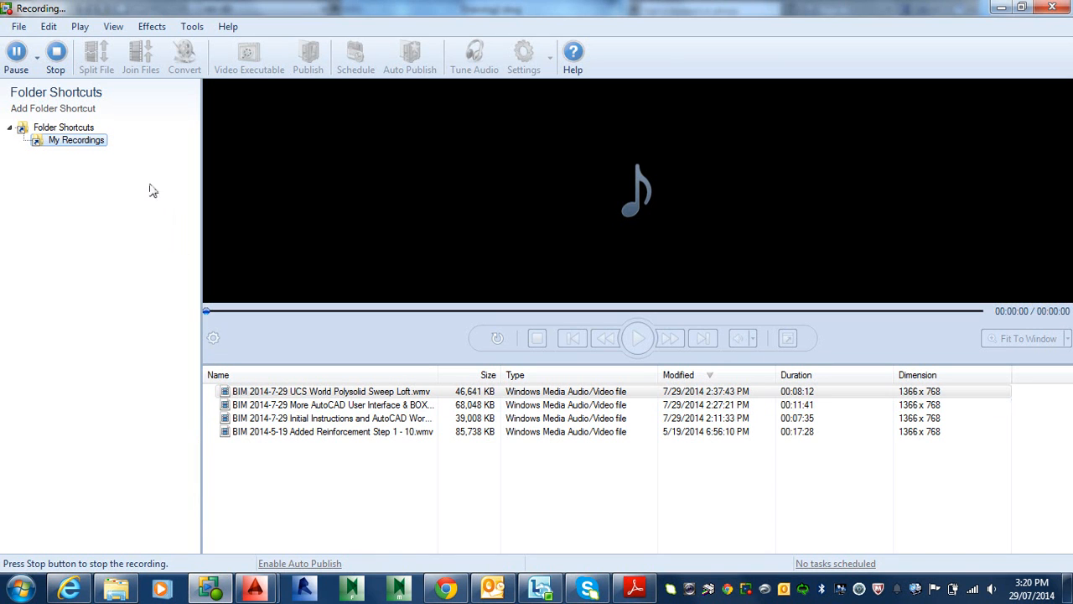